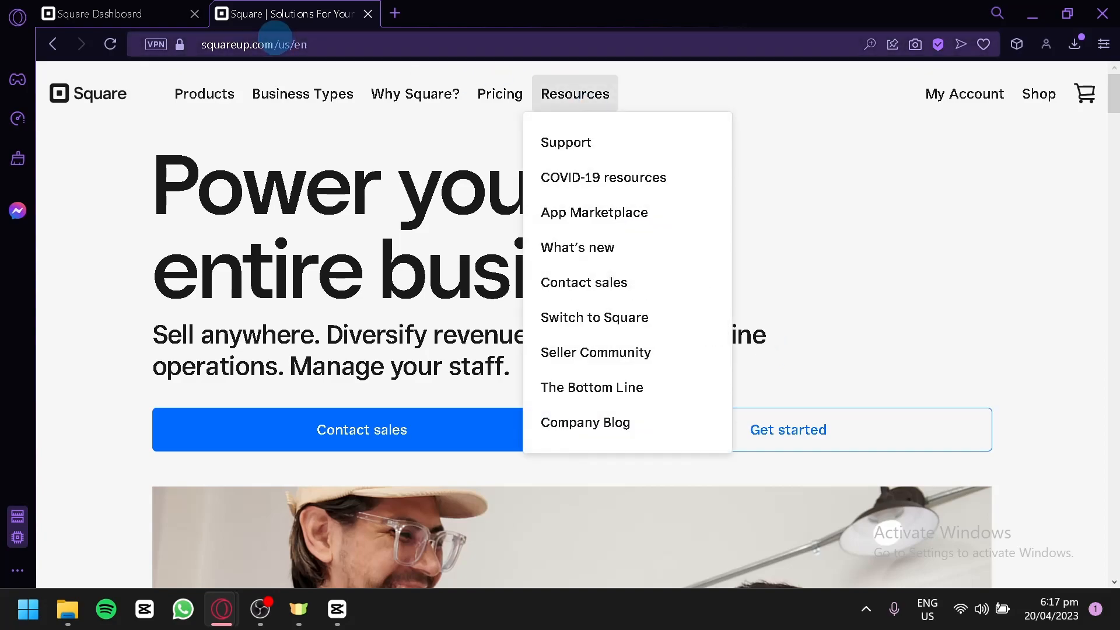
pyautogui.moveTo(270, 98)
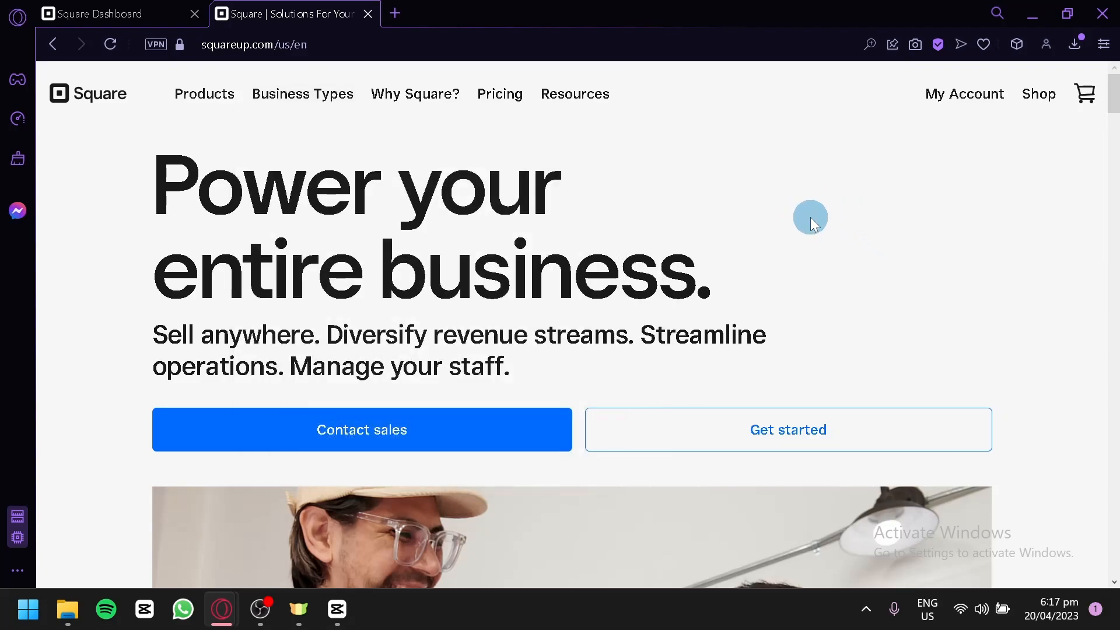
pyautogui.scroll(-4, 805, 219)
pyautogui.scroll(4, 790, 190)
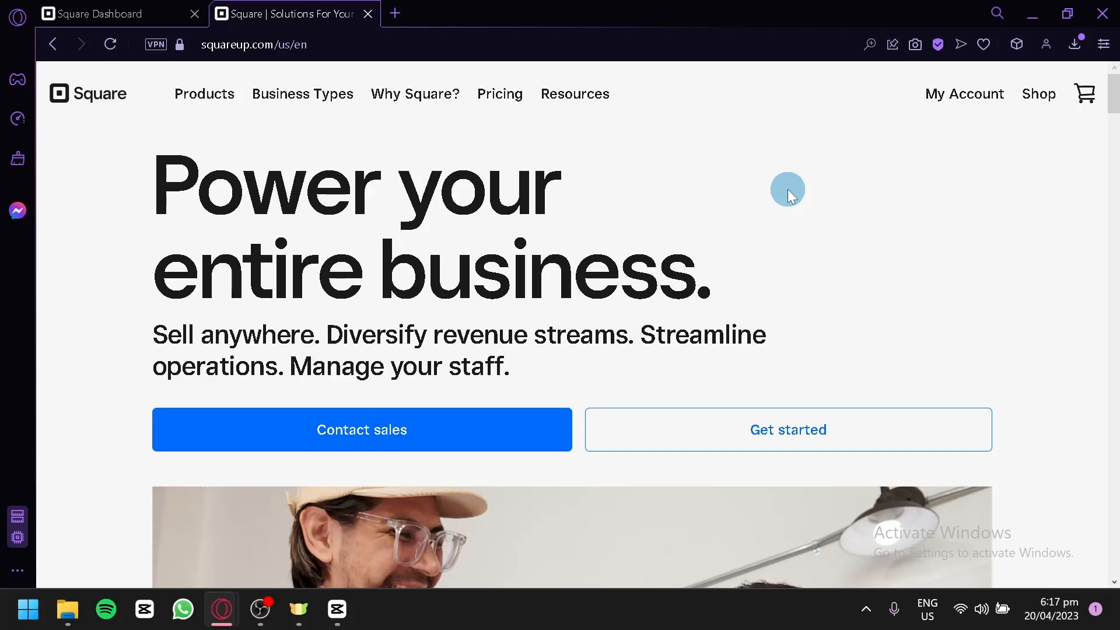
pyautogui.moveTo(931, 92)
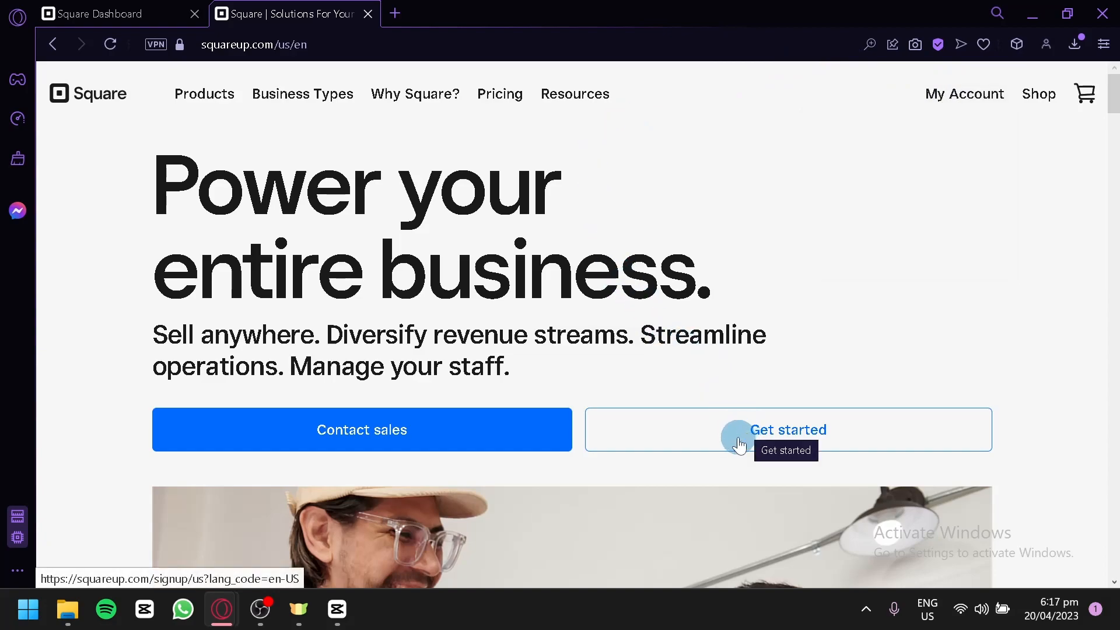
# Close the Square website page and go to the Home page of the Square Dashboard.
pyautogui.click(112, 7)
pyautogui.click(368, 13)
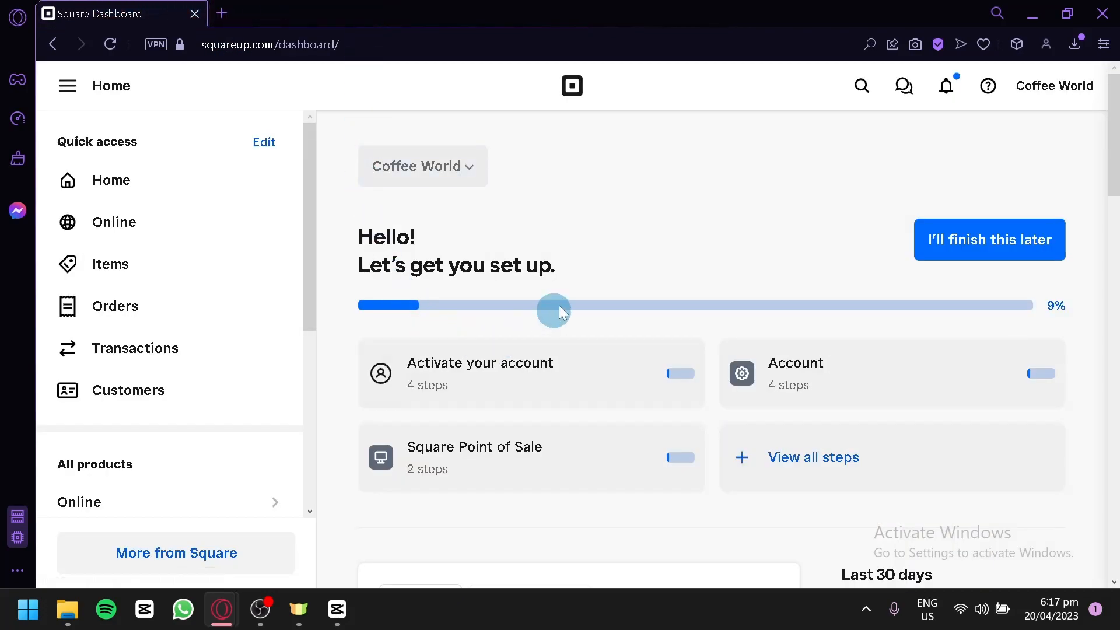
pyautogui.scroll(-2, 549, 262)
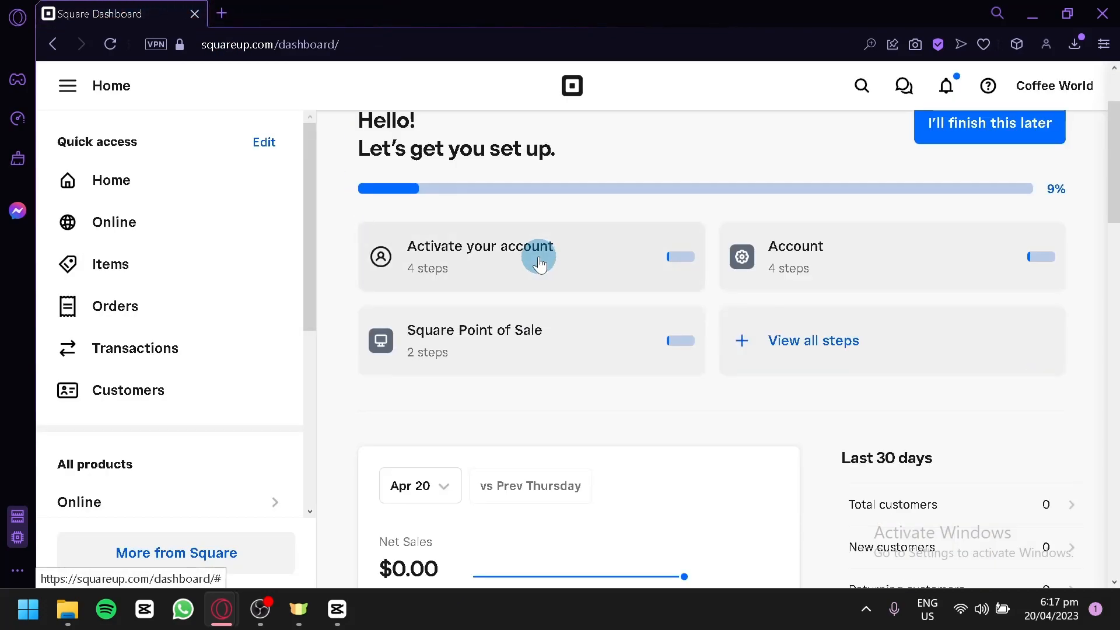
pyautogui.scroll(2, 540, 254)
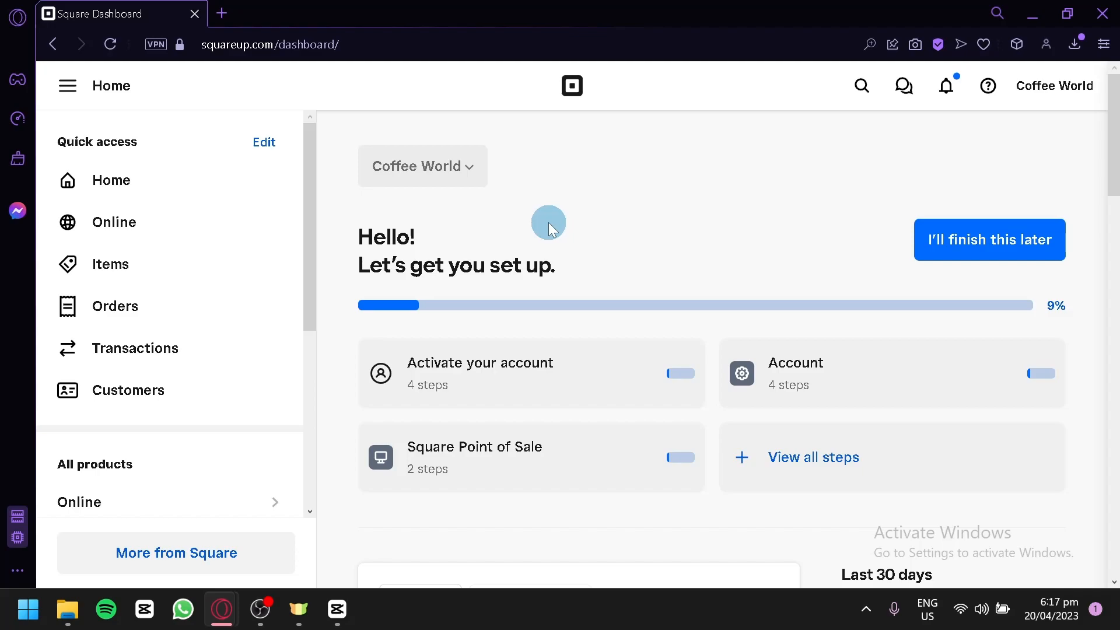
pyautogui.moveTo(313, 217); pyautogui.dragTo(322, 173)
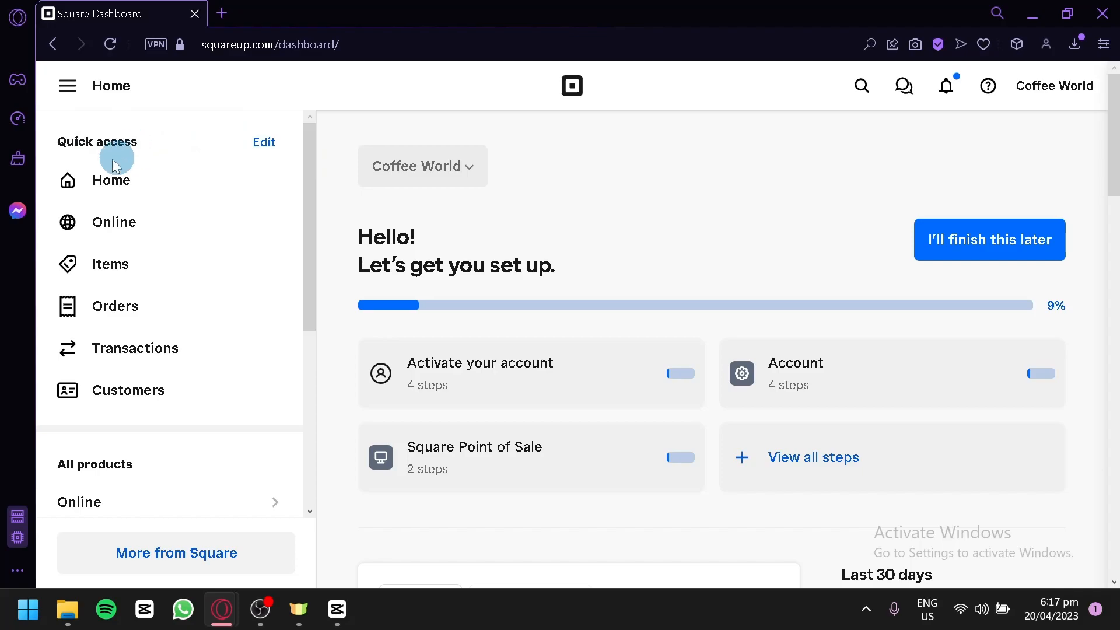
pyautogui.click(116, 179)
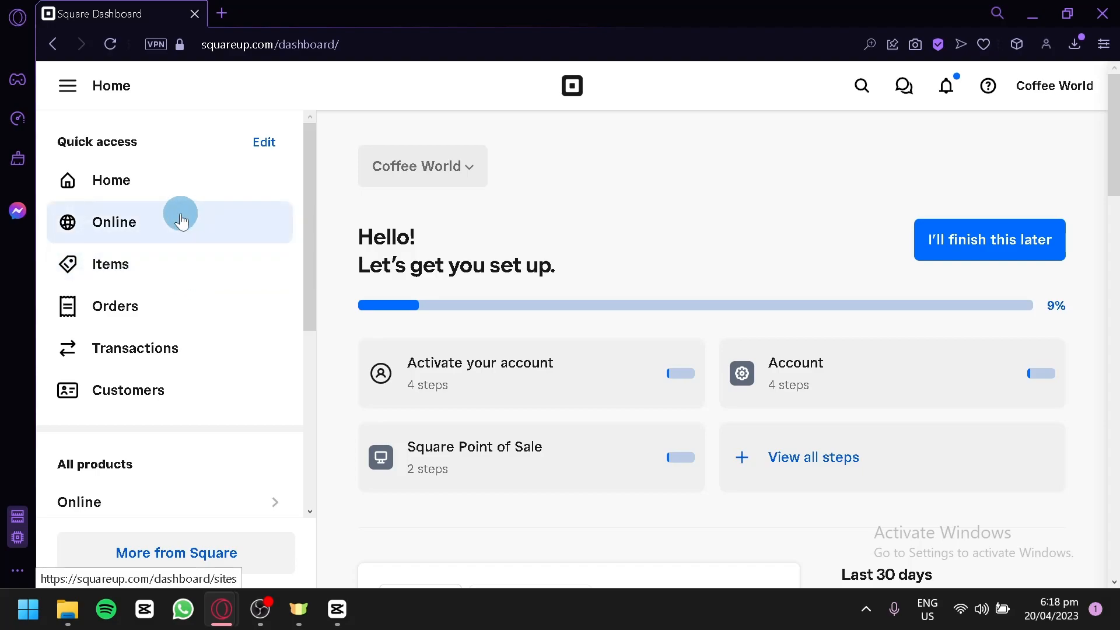
# Open the dashboard's Online section and skim the Square Online overview for retail businesses.
pyautogui.click(140, 225)
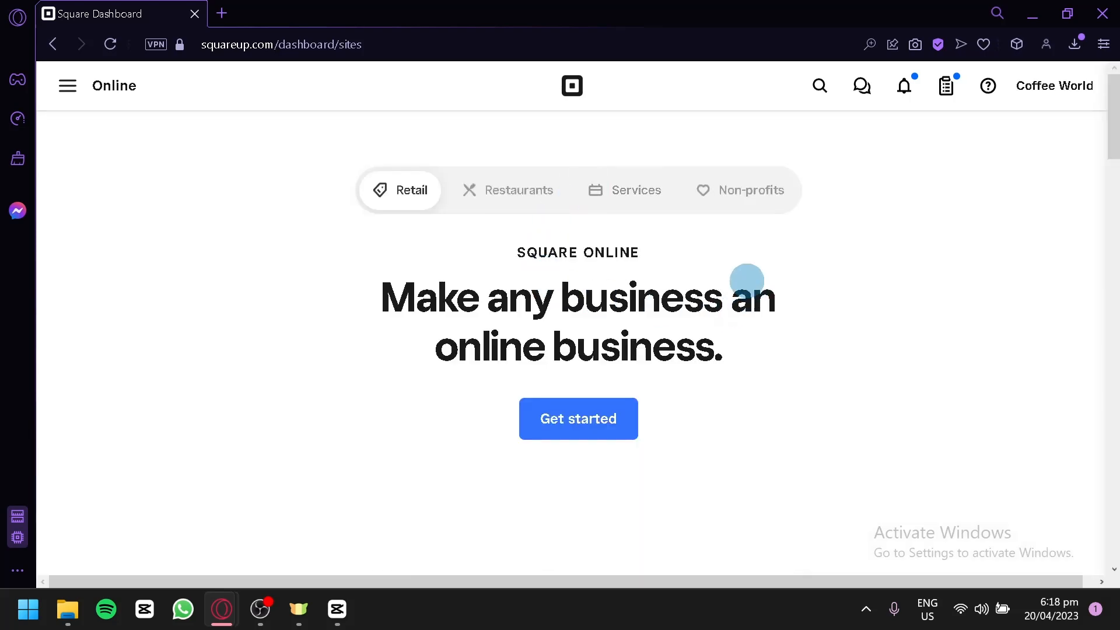
pyautogui.scroll(-10, 733, 269)
pyautogui.scroll(-20, 733, 270)
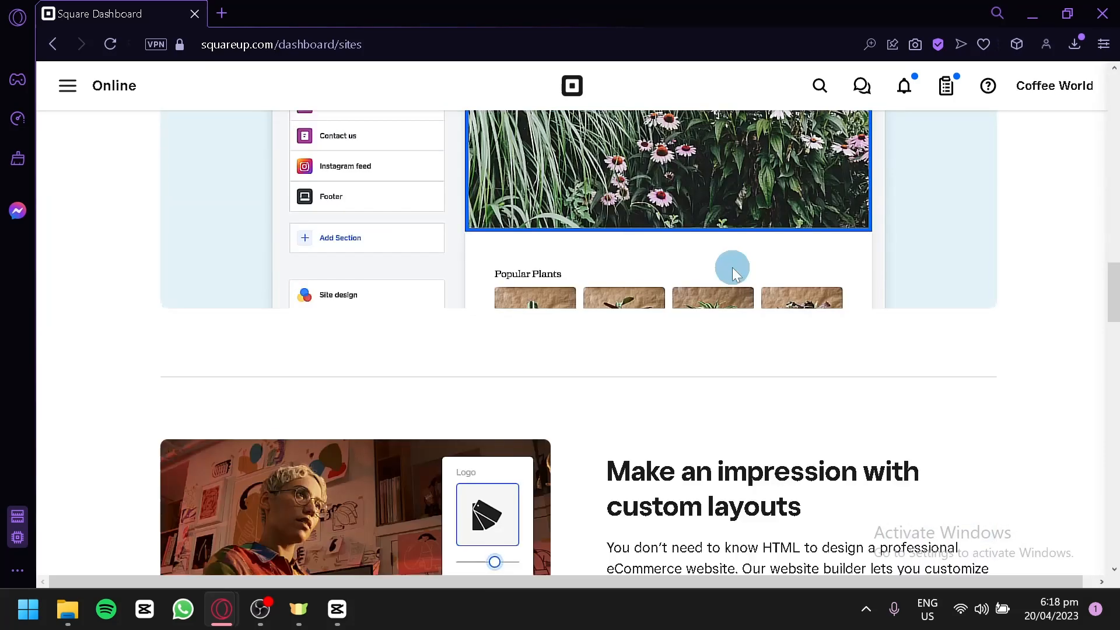
pyautogui.scroll(-8, 733, 268)
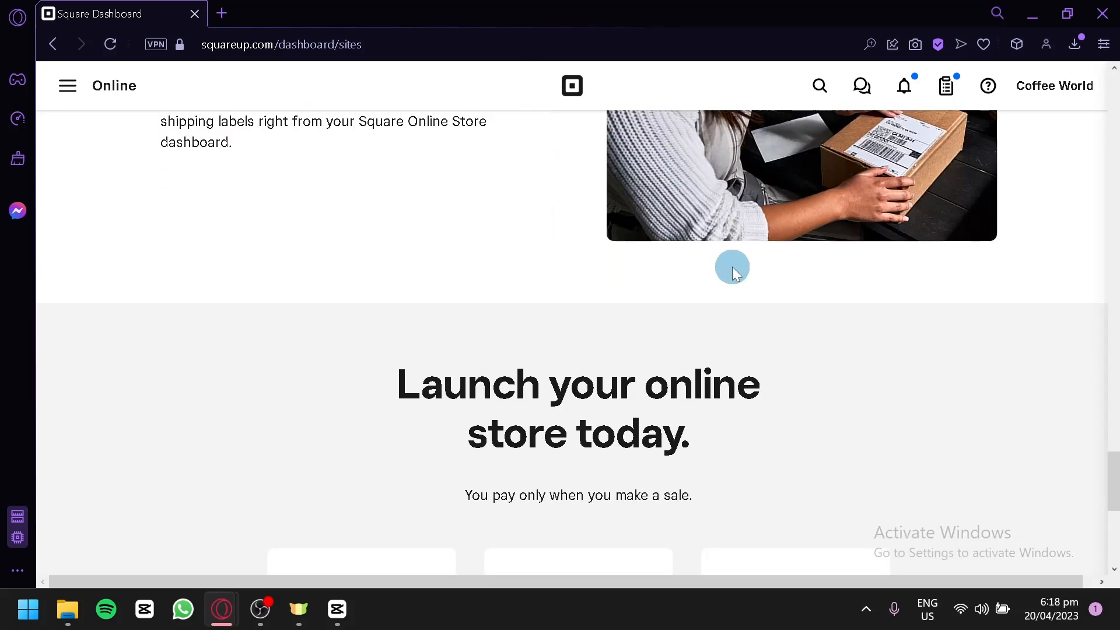
pyautogui.scroll(15, 733, 267)
pyautogui.scroll(15, 780, 333)
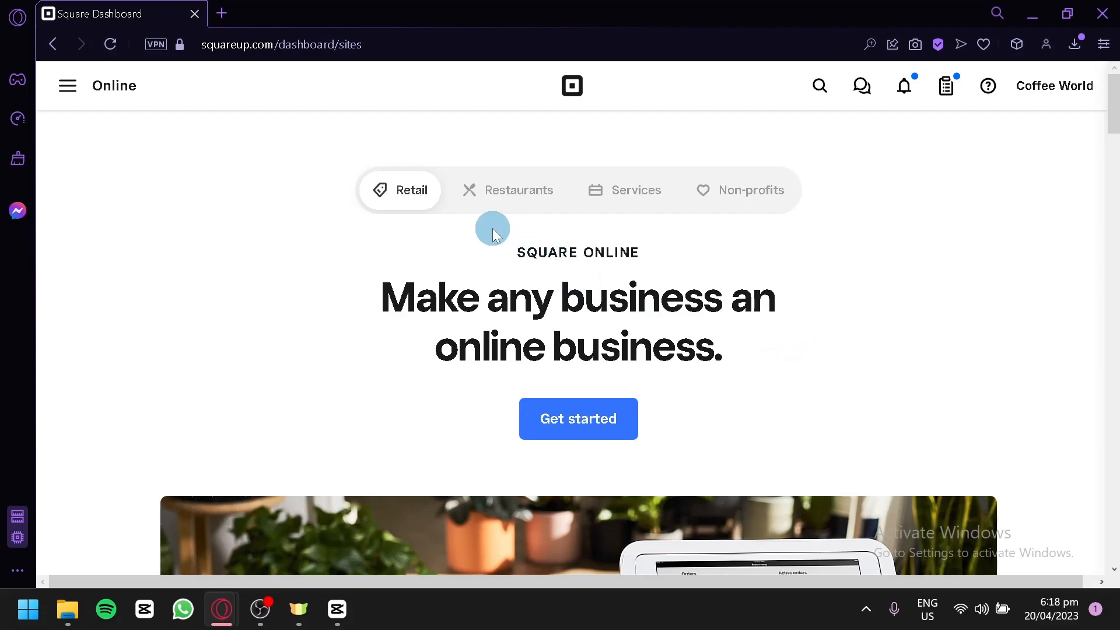
pyautogui.scroll(-4, 411, 239)
pyautogui.scroll(-3, 411, 236)
pyautogui.scroll(8, 403, 222)
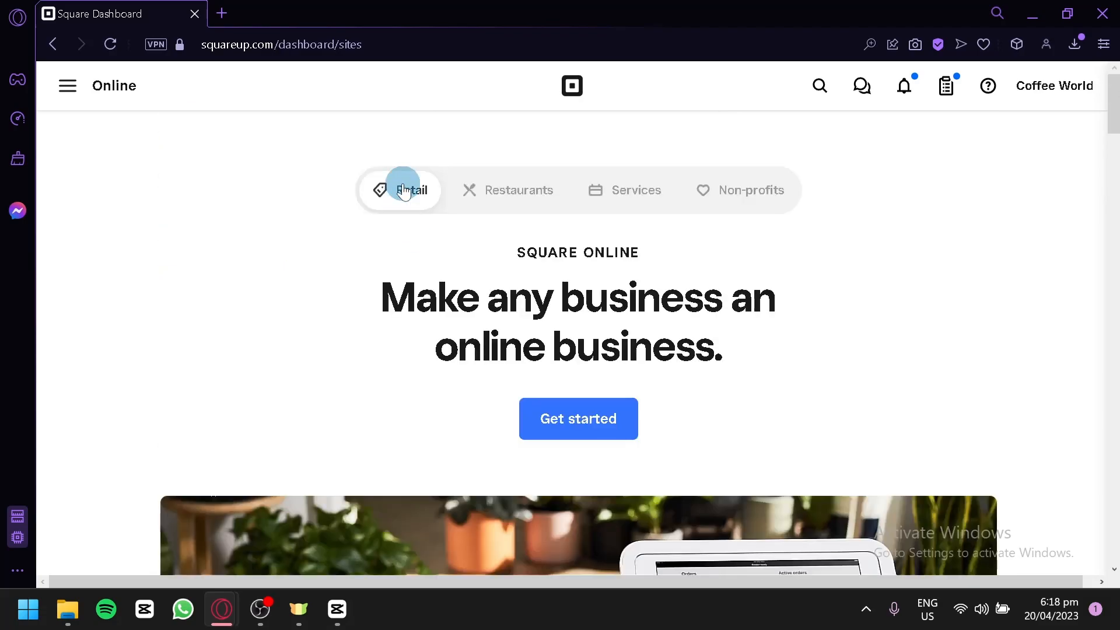
# Look at the Restaurants and Services overviews, and read through the feature sections for Non-profits.
pyautogui.click(512, 201)
pyautogui.click(598, 204)
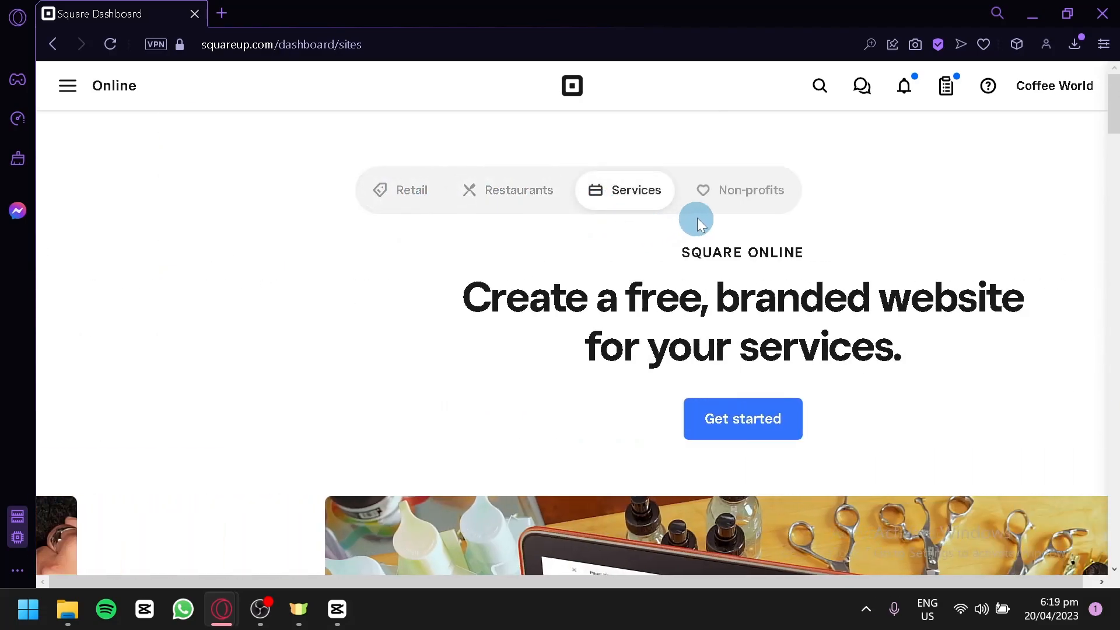
pyautogui.click(713, 204)
pyautogui.scroll(-4, 476, 295)
pyautogui.scroll(4, 601, 235)
pyautogui.scroll(-10, 601, 235)
pyautogui.scroll(2, 609, 312)
pyautogui.scroll(-15, 609, 312)
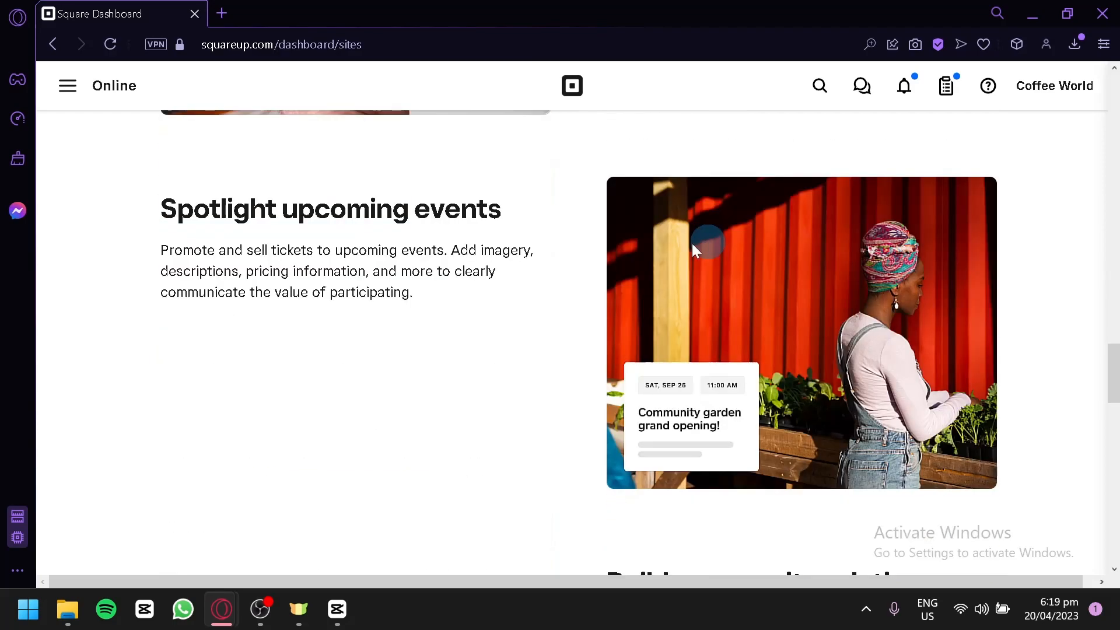
pyautogui.scroll(-5, 420, 228)
pyautogui.scroll(7, 443, 237)
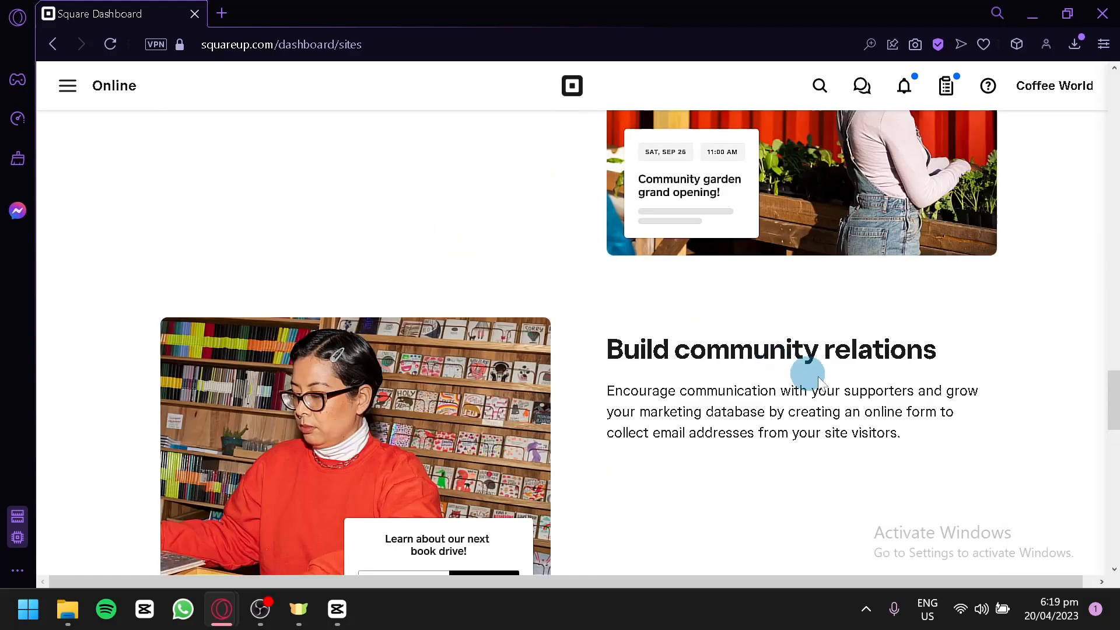
pyautogui.scroll(-4, 888, 320)
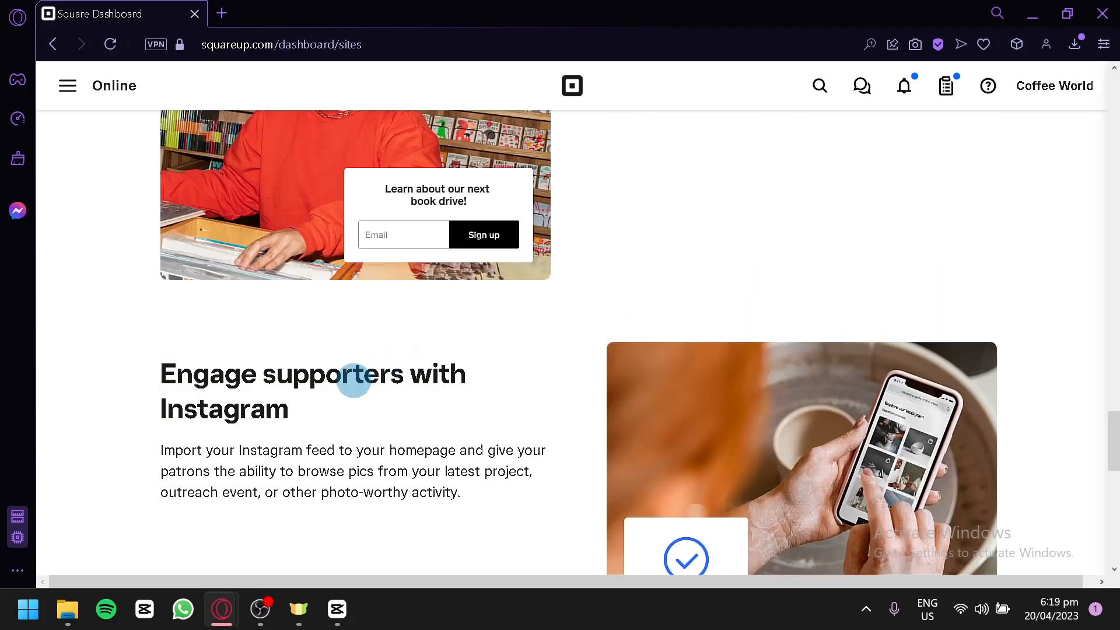
pyautogui.scroll(-8, 303, 409)
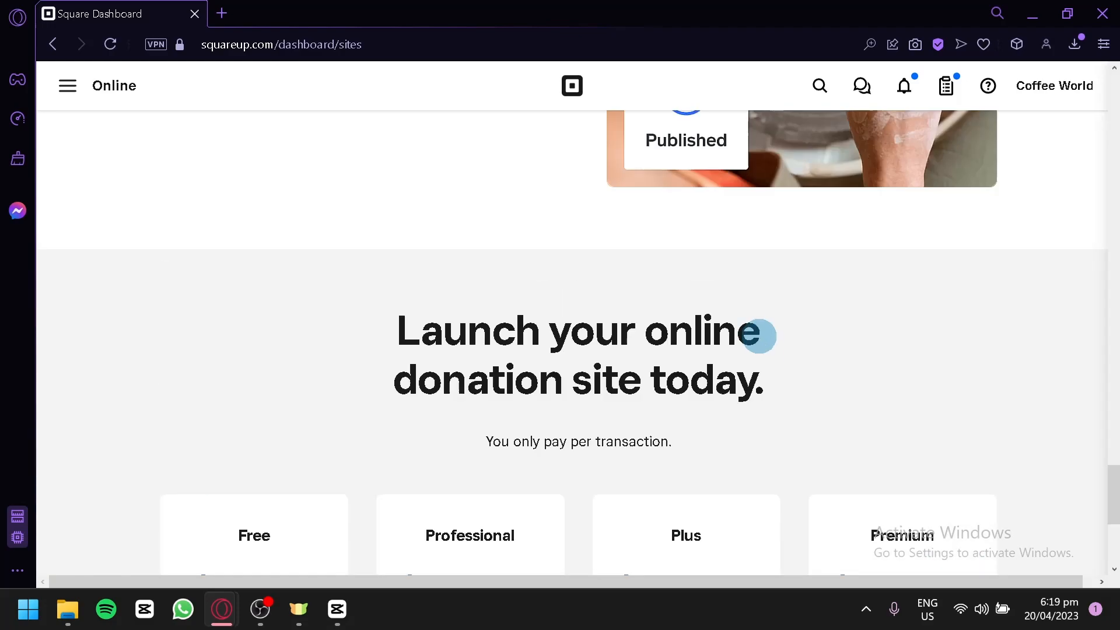
# Examine the monthly prices and transaction fees of the Square Online plans for non-profits.
pyautogui.scroll(-4, 415, 330)
pyautogui.scroll(2, 408, 338)
pyautogui.scroll(-2, 304, 356)
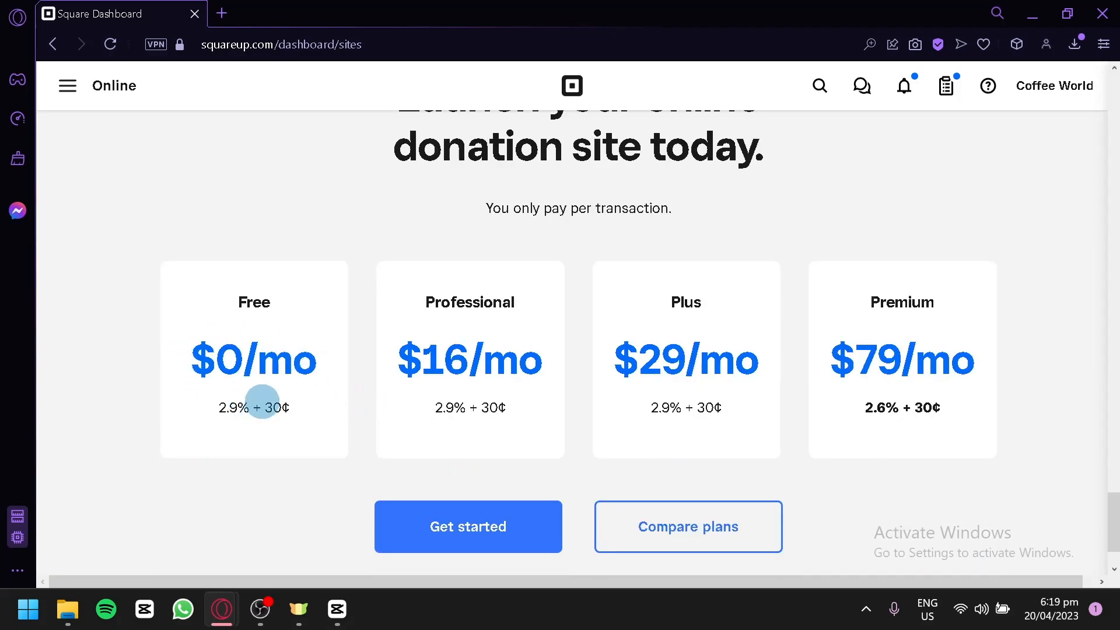
pyautogui.scroll(2, 245, 385)
pyautogui.scroll(-2, 247, 385)
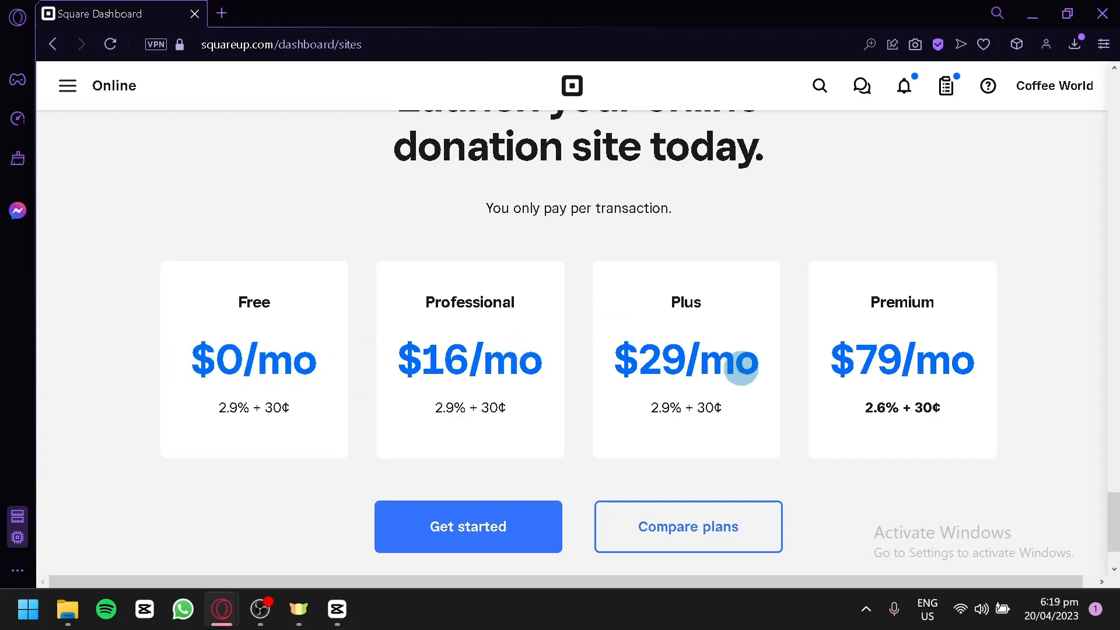
pyautogui.scroll(10, 945, 356)
pyautogui.scroll(15, 947, 352)
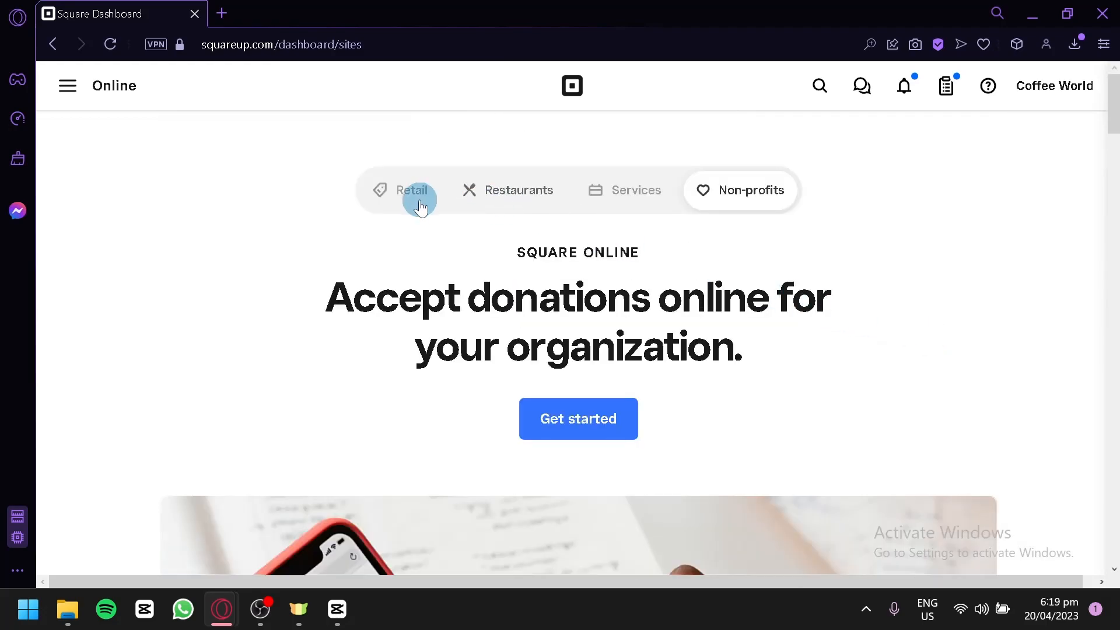
# View the overview for each business type again and return to the Retail one.
pyautogui.click(421, 205)
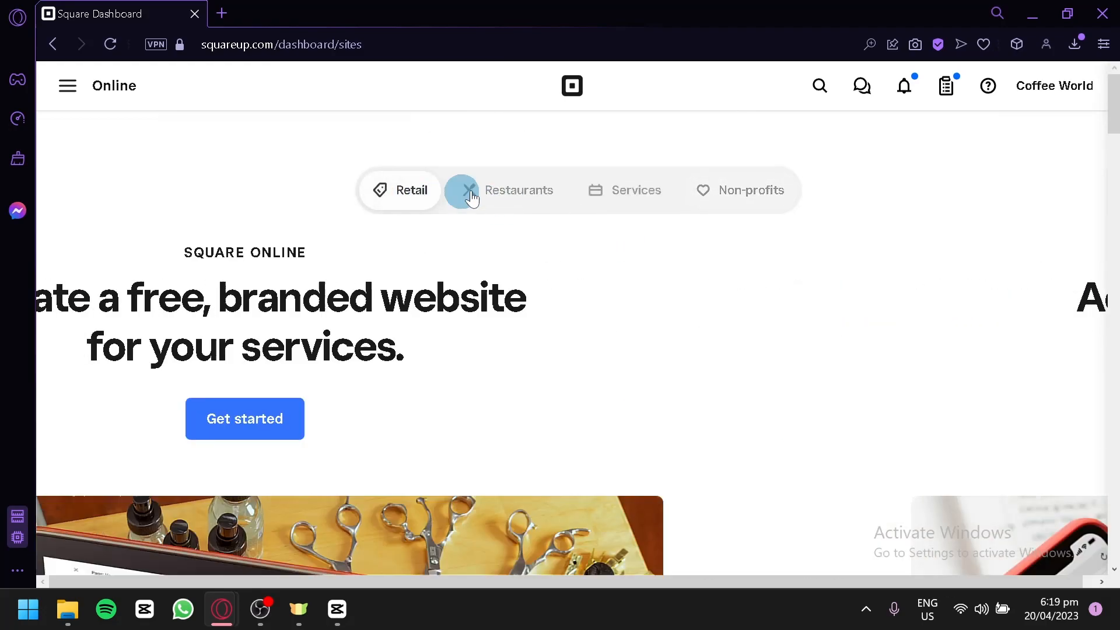
pyautogui.click(505, 202)
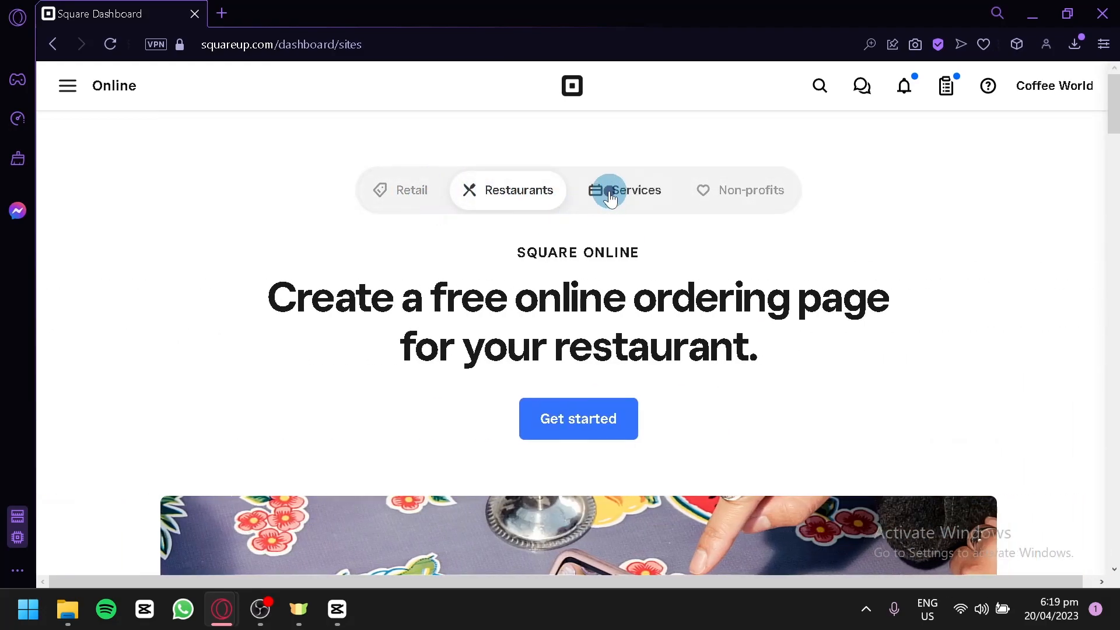
pyautogui.click(607, 189)
pyautogui.click(745, 190)
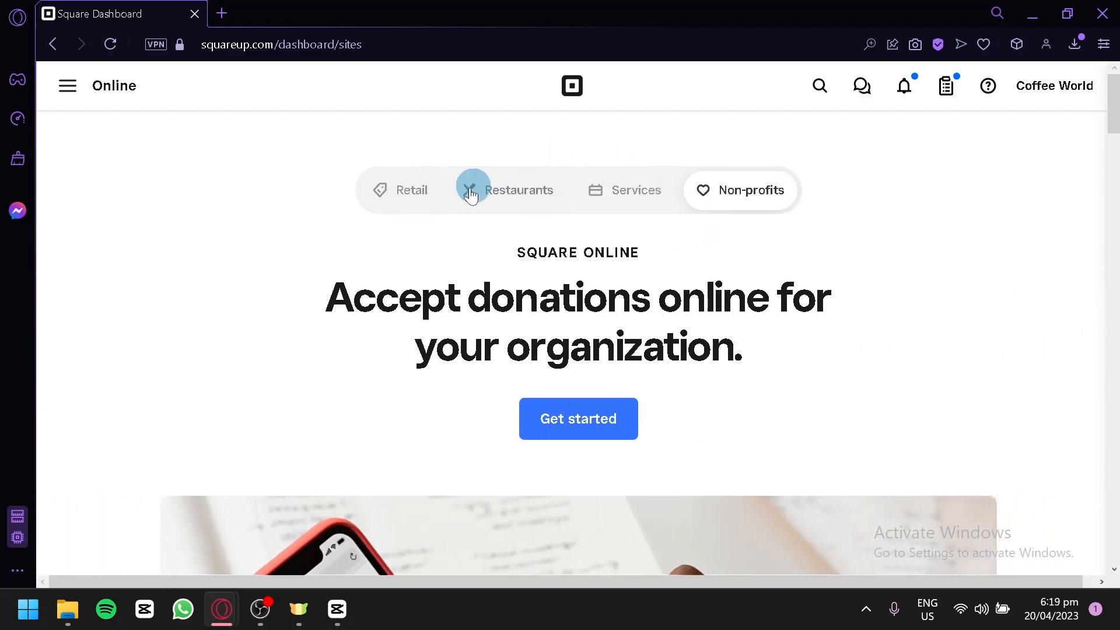
pyautogui.click(438, 195)
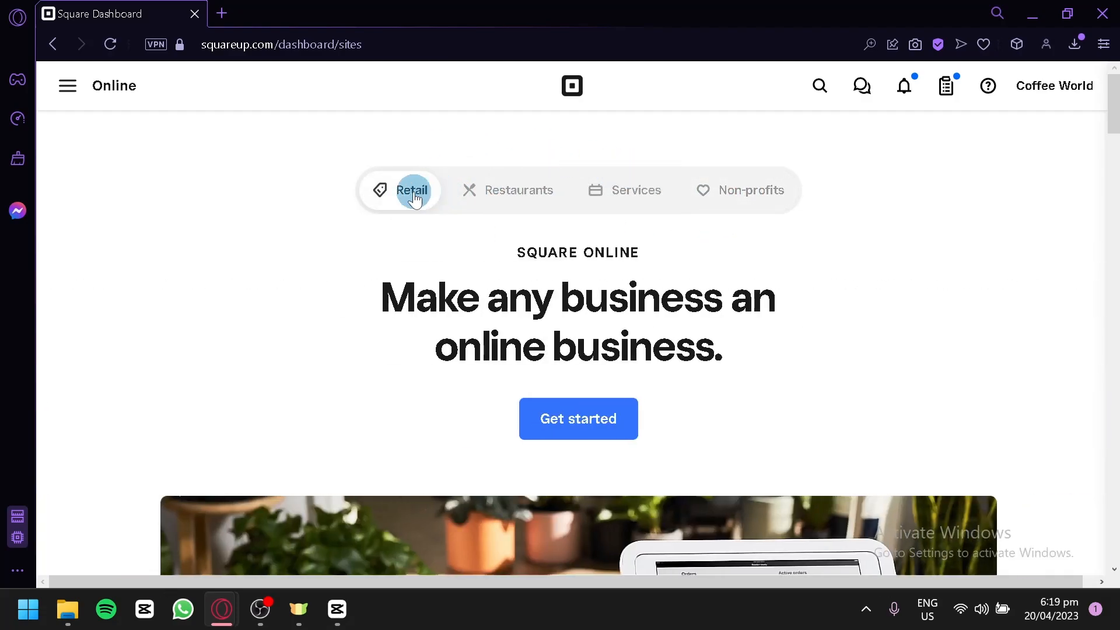
# Read the Retail overview's sections on setup, custom layouts, online selling features and social media integration.
pyautogui.scroll(-15, 362, 269)
pyautogui.scroll(8, 386, 288)
pyautogui.scroll(-10, 363, 288)
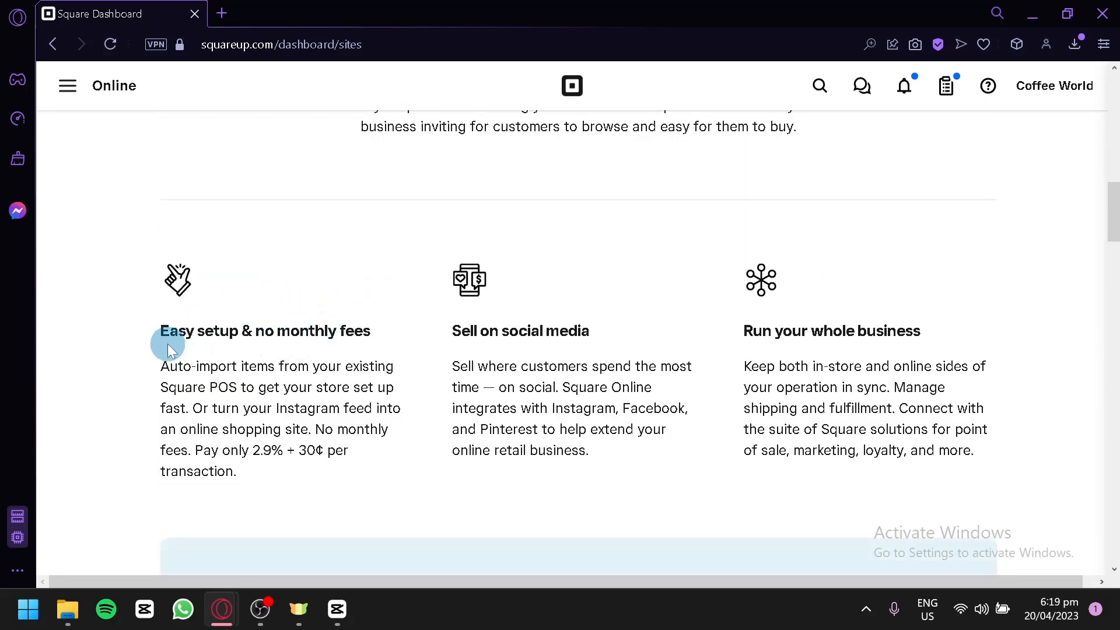
pyautogui.scroll(11, 406, 309)
pyautogui.scroll(-10, 379, 312)
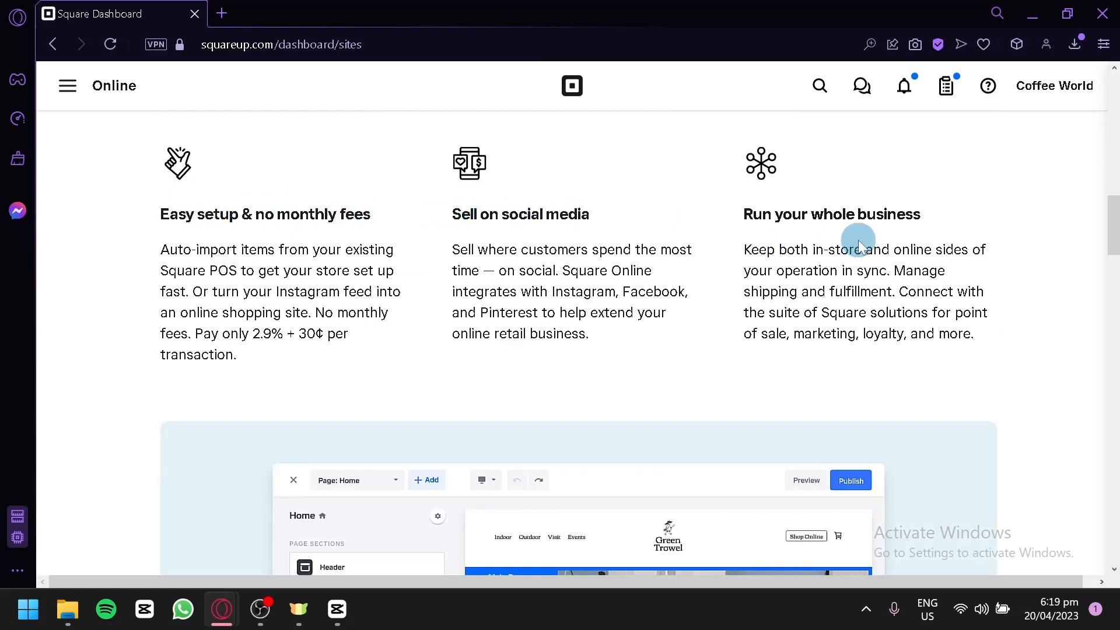
pyautogui.scroll(-15, 926, 215)
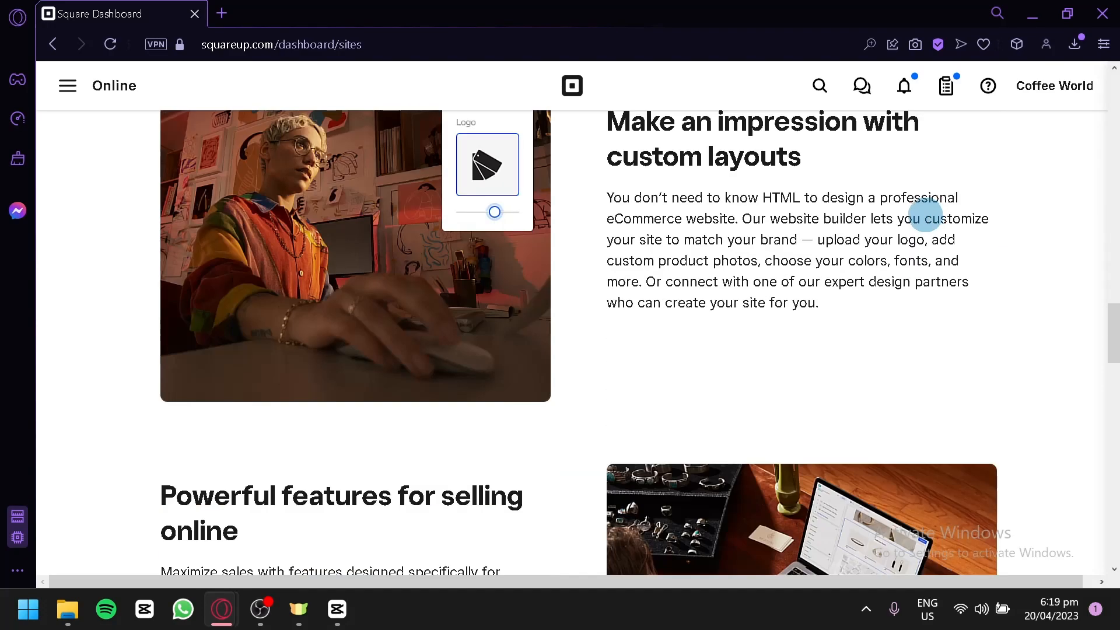
pyautogui.scroll(2, 926, 215)
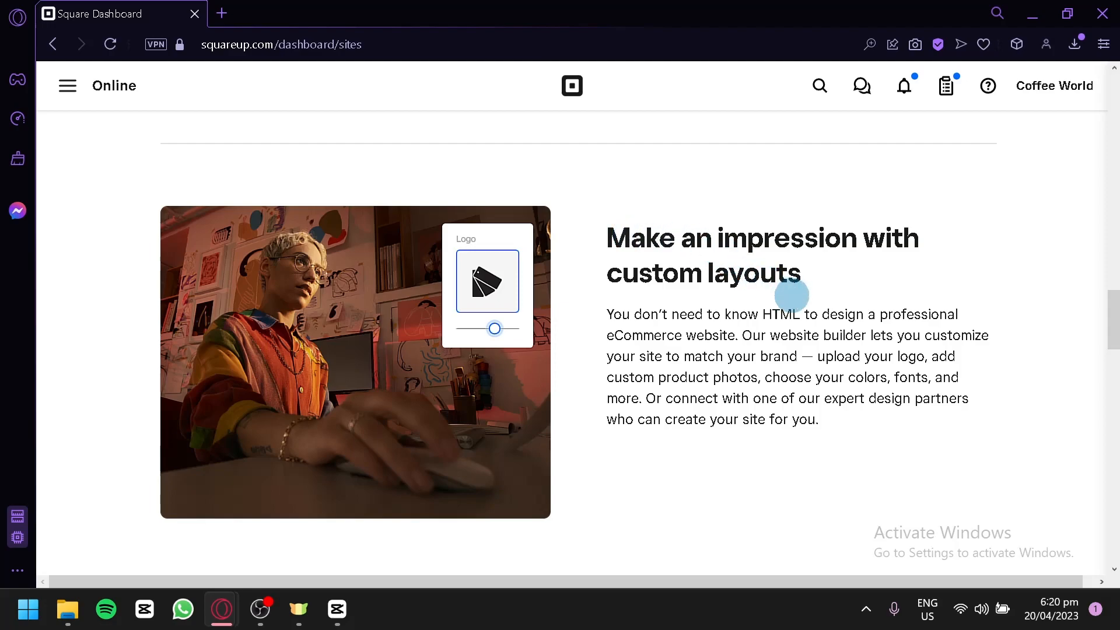
pyautogui.scroll(-6, 790, 296)
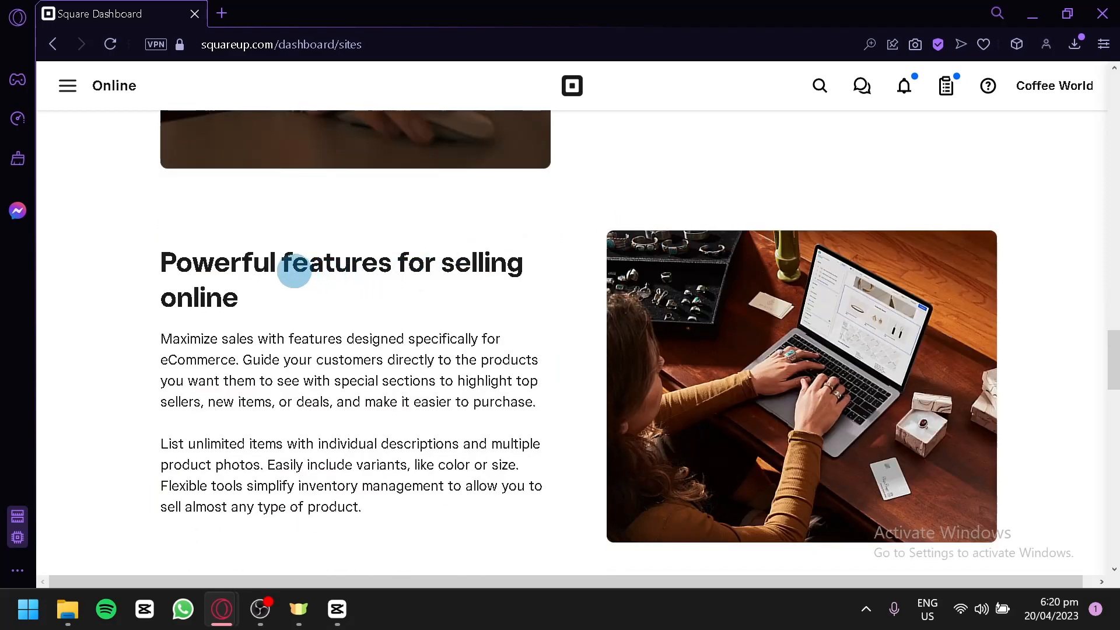
pyautogui.scroll(-6, 293, 270)
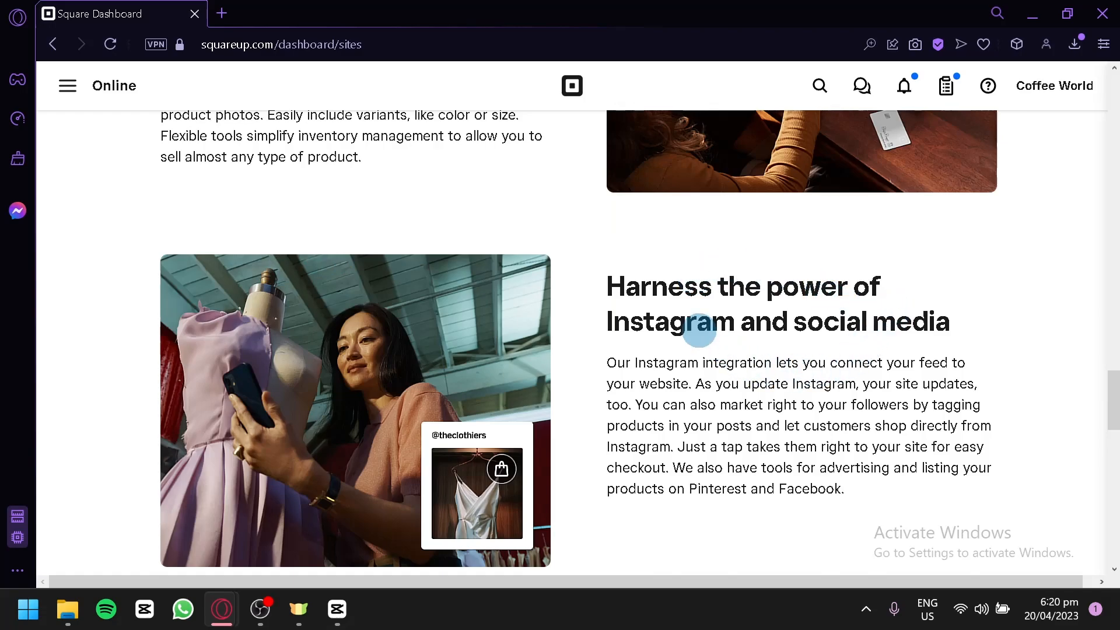
# Examine the pricing plans offered for launching a retail online store.
pyautogui.scroll(-6, 727, 333)
pyautogui.scroll(-13, 726, 328)
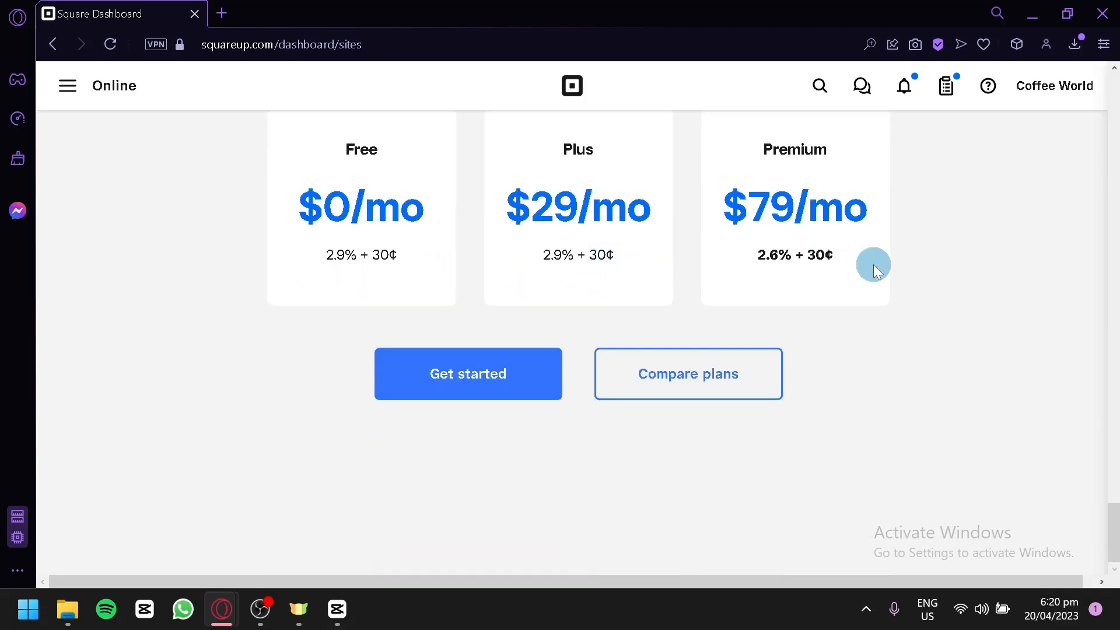
pyautogui.scroll(2, 881, 350)
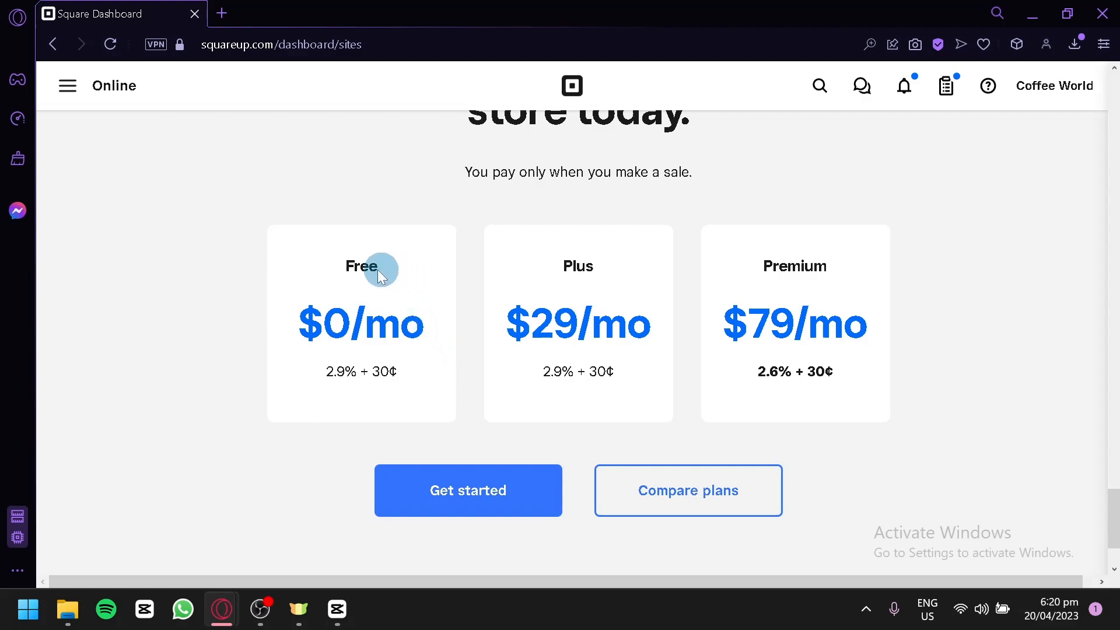
pyautogui.scroll(2, 628, 229)
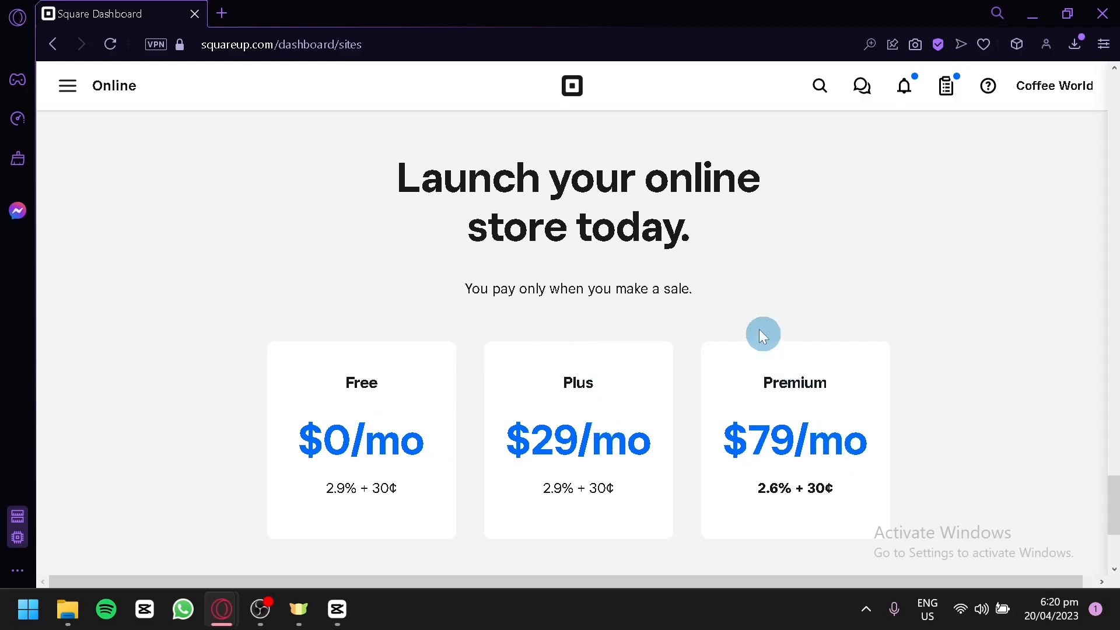
pyautogui.scroll(10, 762, 326)
pyautogui.scroll(-14, 795, 278)
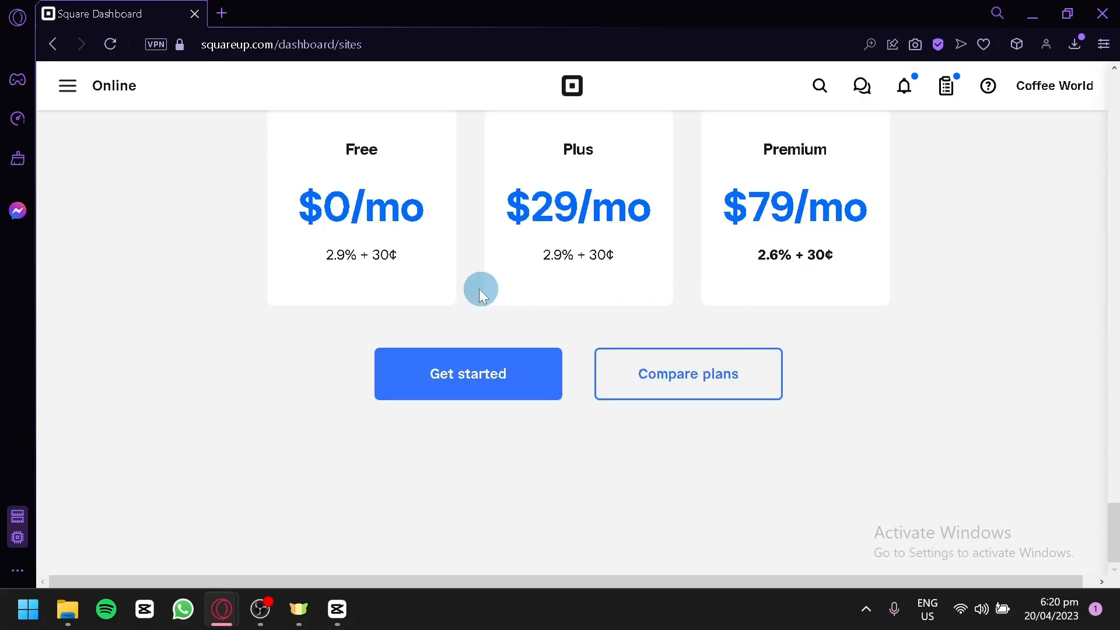
# Return to the start of the Retail overview and get started with Square Online.
pyautogui.scroll(2, 485, 292)
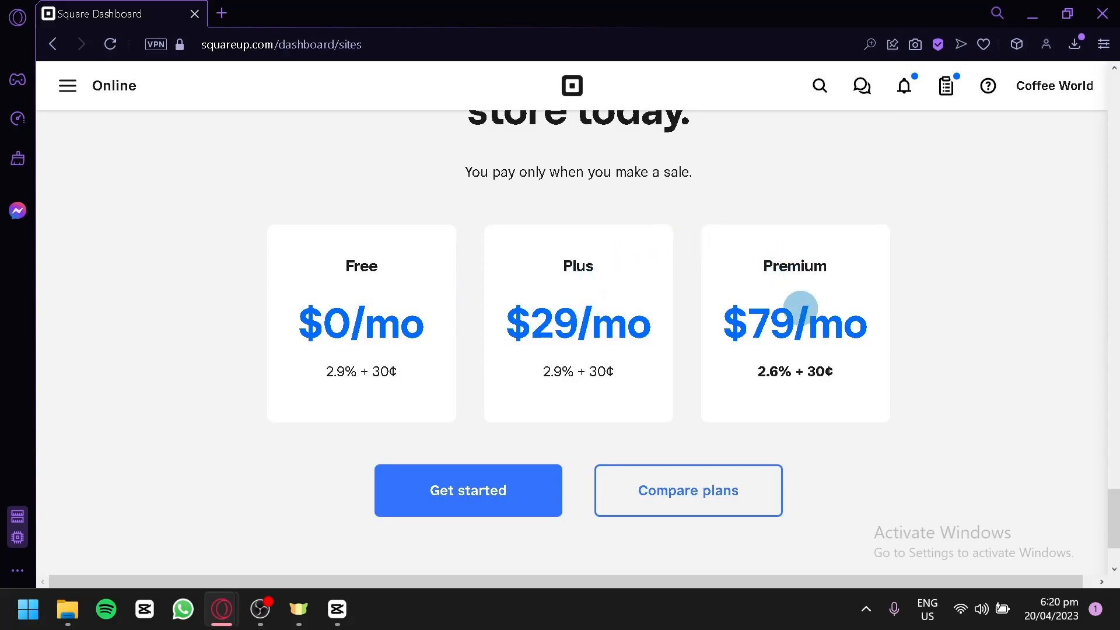
pyautogui.scroll(15, 800, 308)
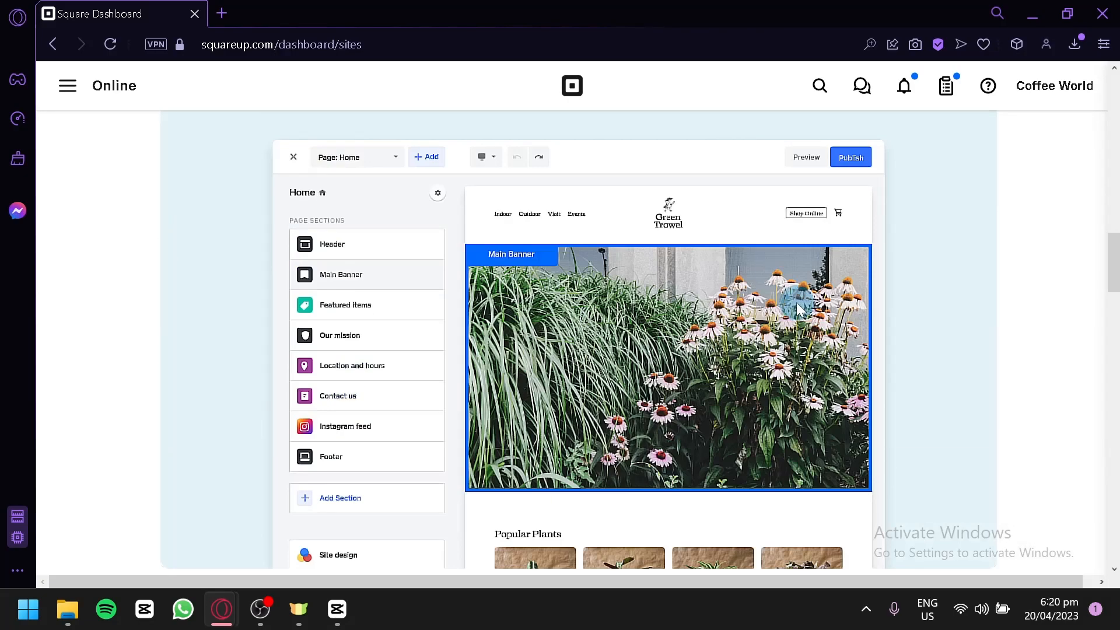
pyautogui.scroll(7, 793, 298)
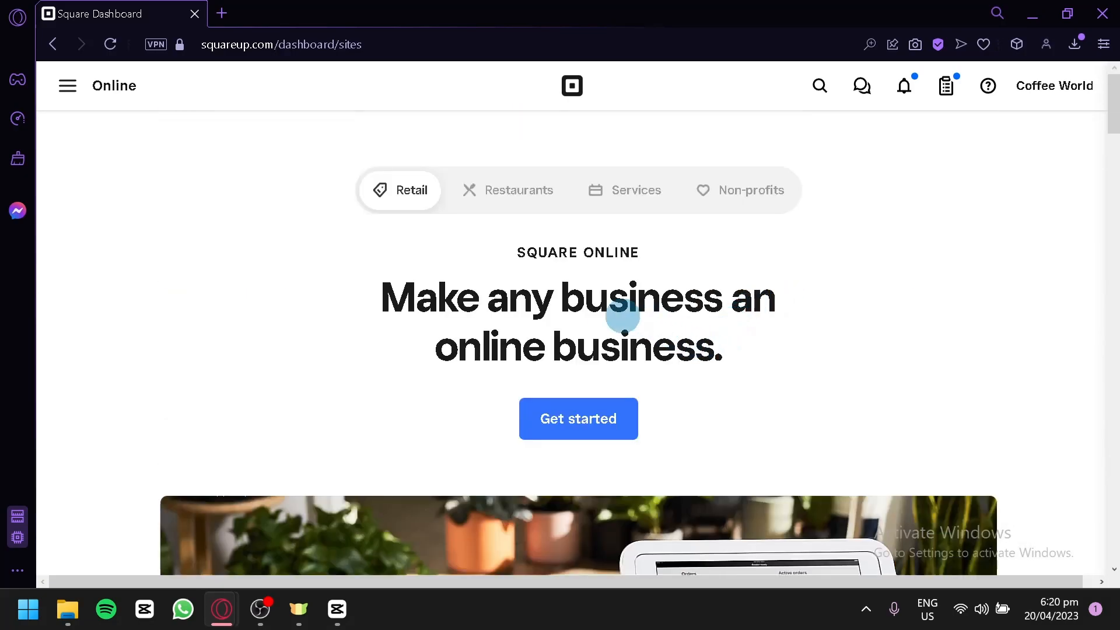
pyautogui.click(557, 429)
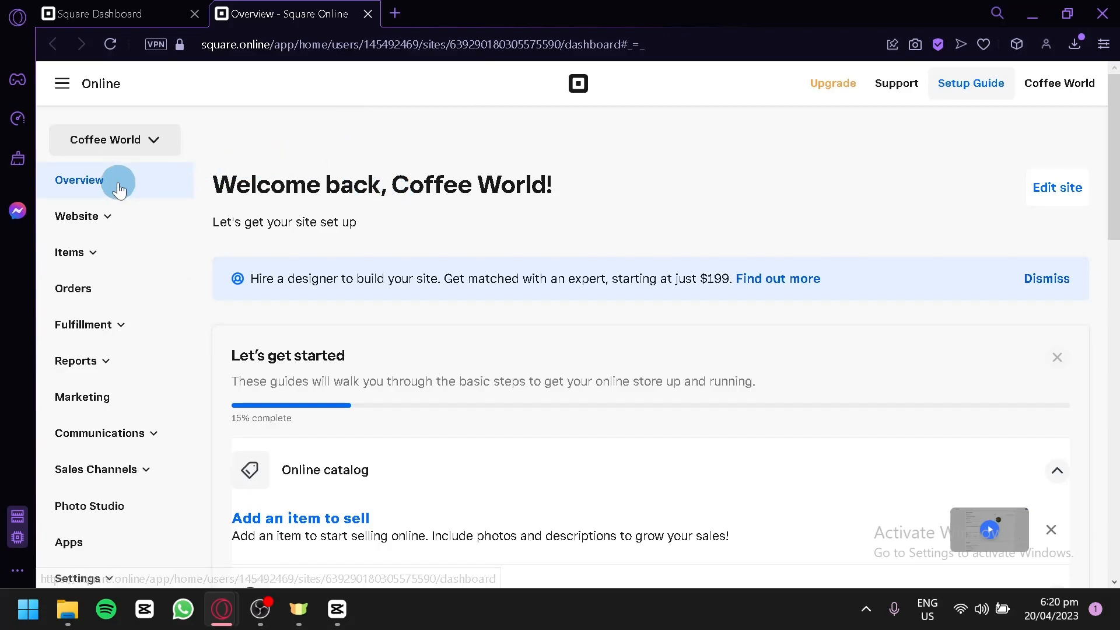
# Examine the Square Online overview: setup guides, past 7 days statistics, tools to make the site stand out, and support options.
pyautogui.scroll(-12, 463, 230)
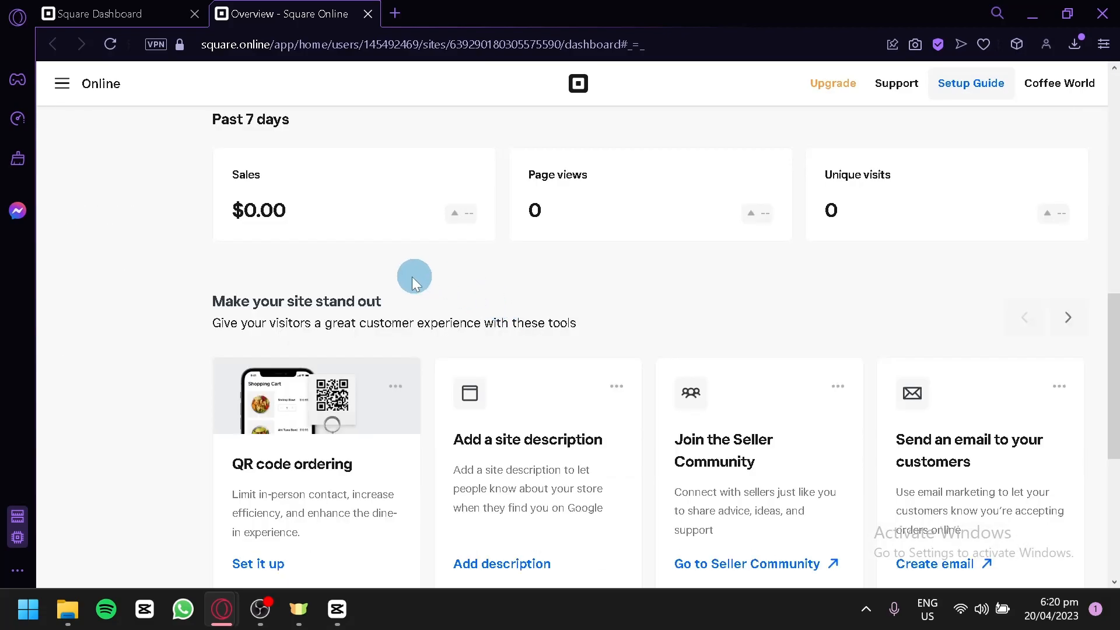
pyautogui.scroll(6, 435, 290)
pyautogui.scroll(-2, 434, 290)
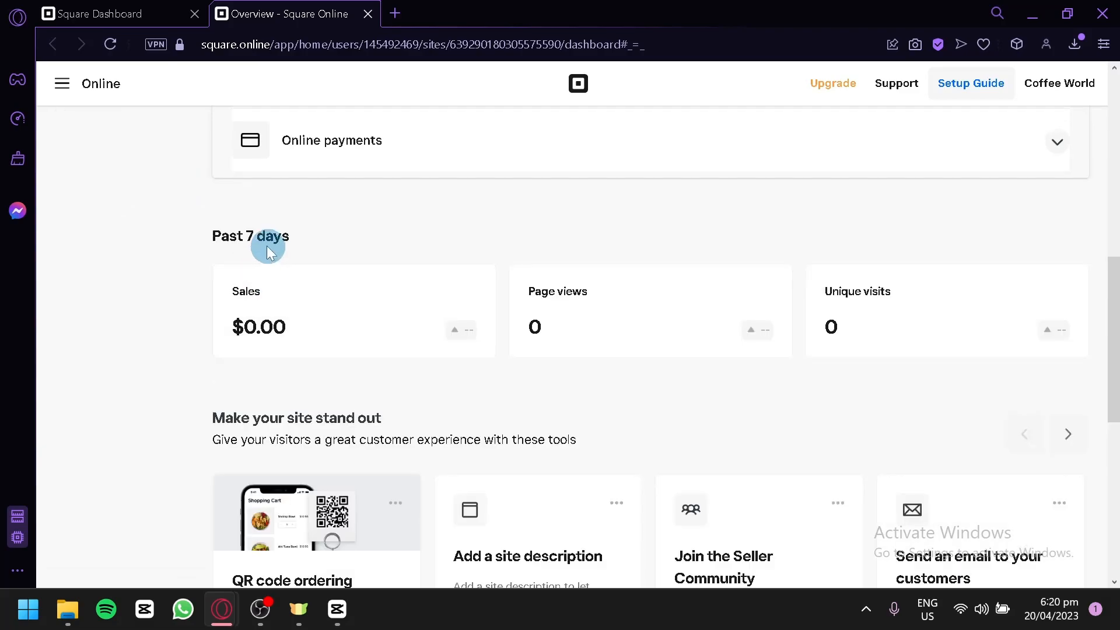
pyautogui.scroll(-6, 408, 228)
pyautogui.scroll(2, 351, 216)
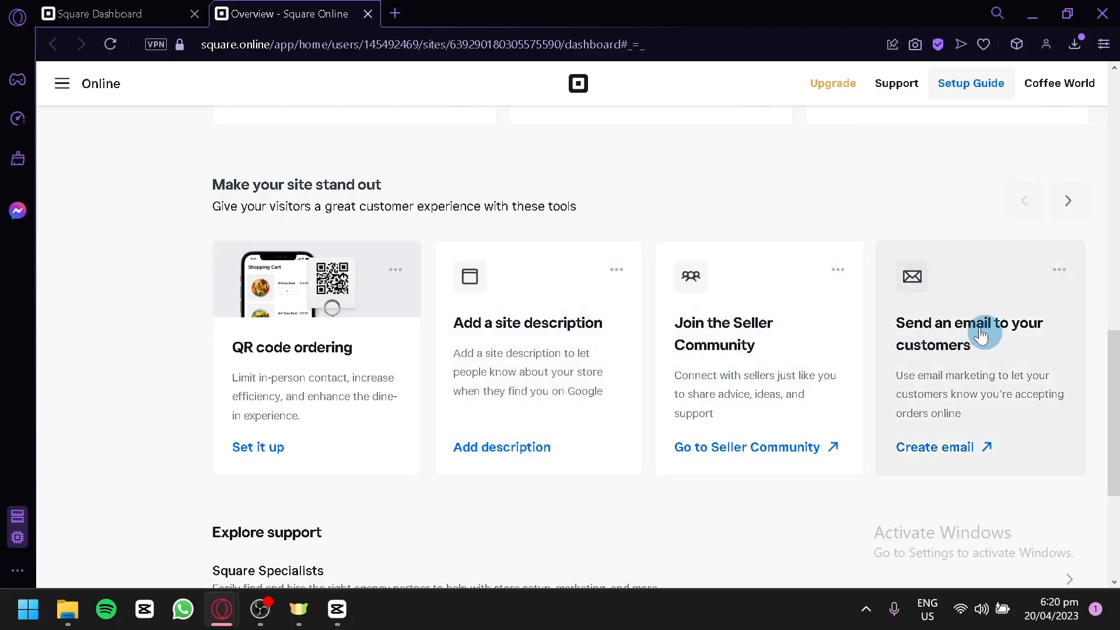
pyautogui.scroll(-4, 992, 344)
pyautogui.scroll(10, 409, 327)
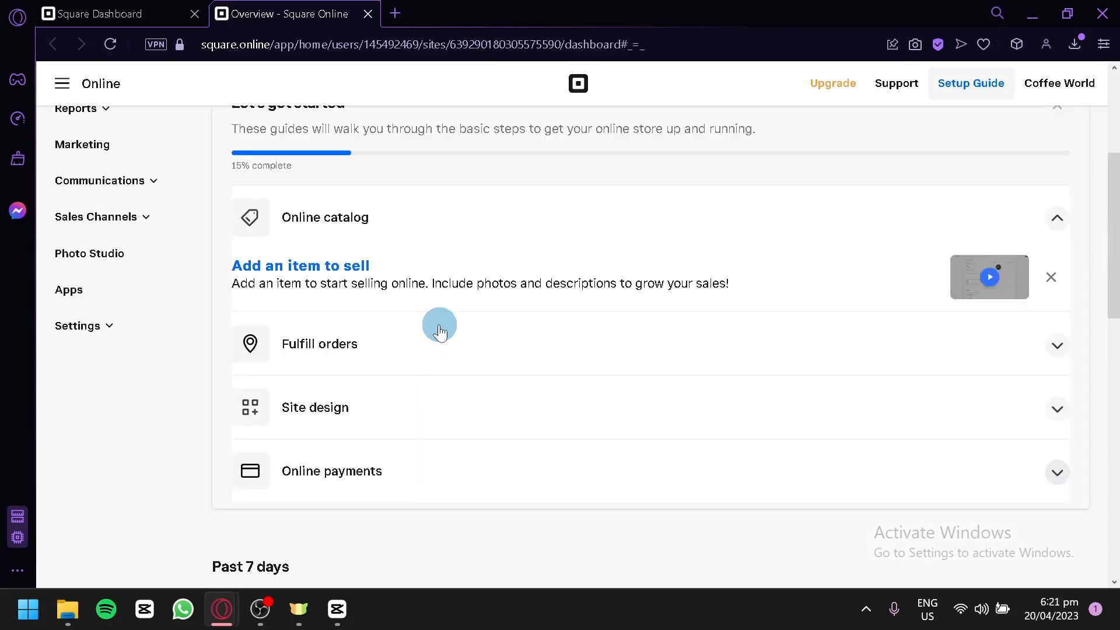
pyautogui.scroll(-2, 117, 237)
pyautogui.scroll(3, 107, 252)
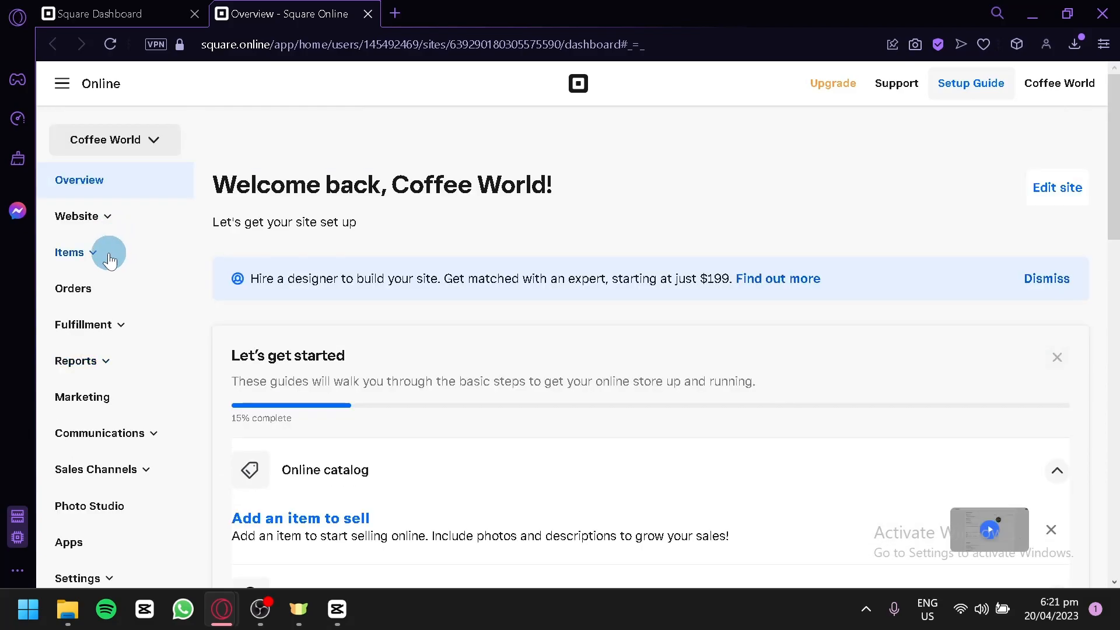
# Expand the Website and Items sections of the site navigation and read through their options.
pyautogui.click(92, 228)
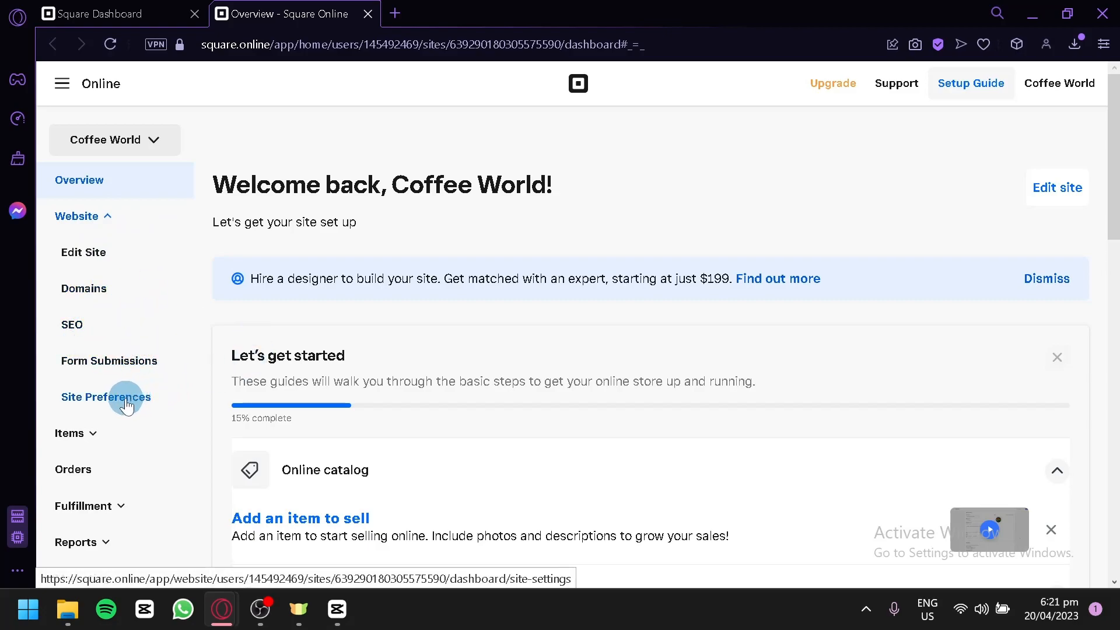
pyautogui.click(91, 434)
pyautogui.scroll(-2, 140, 376)
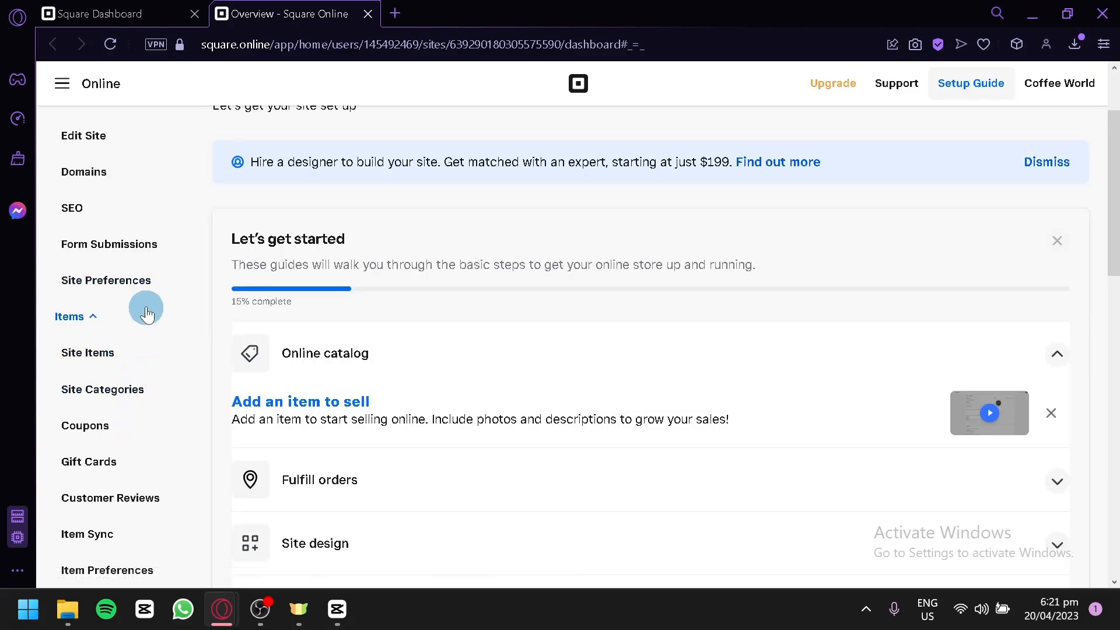
pyautogui.scroll(-2, 148, 315)
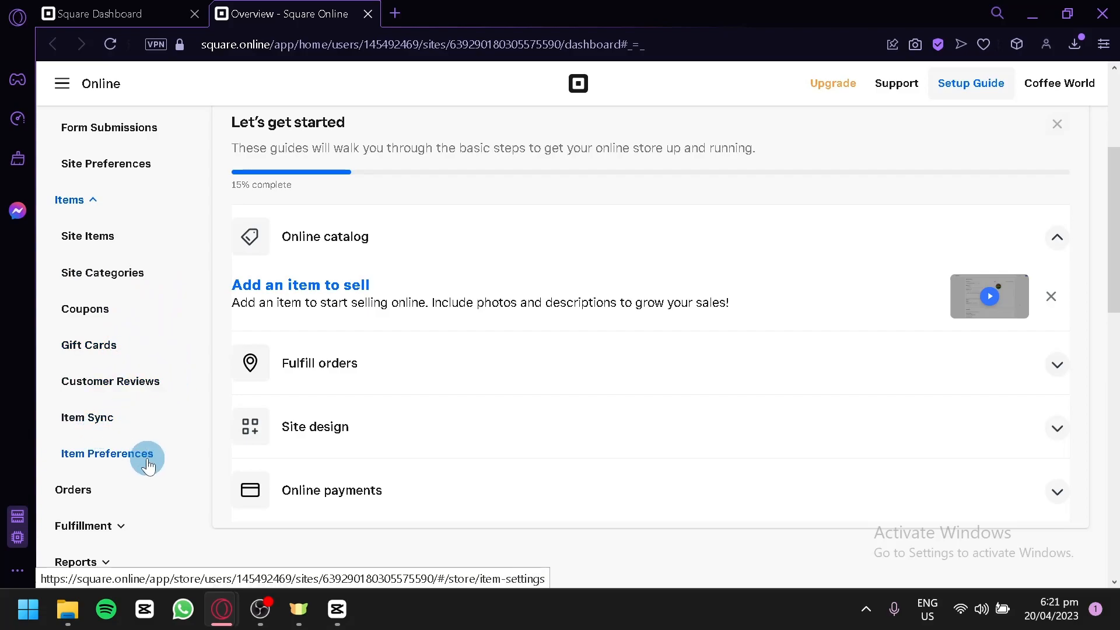
# Expand the Fulfillment and Reports sections and review their options along with the remaining navigation entries.
pyautogui.scroll(-2, 132, 420)
pyautogui.click(125, 408)
pyautogui.scroll(-2, 125, 401)
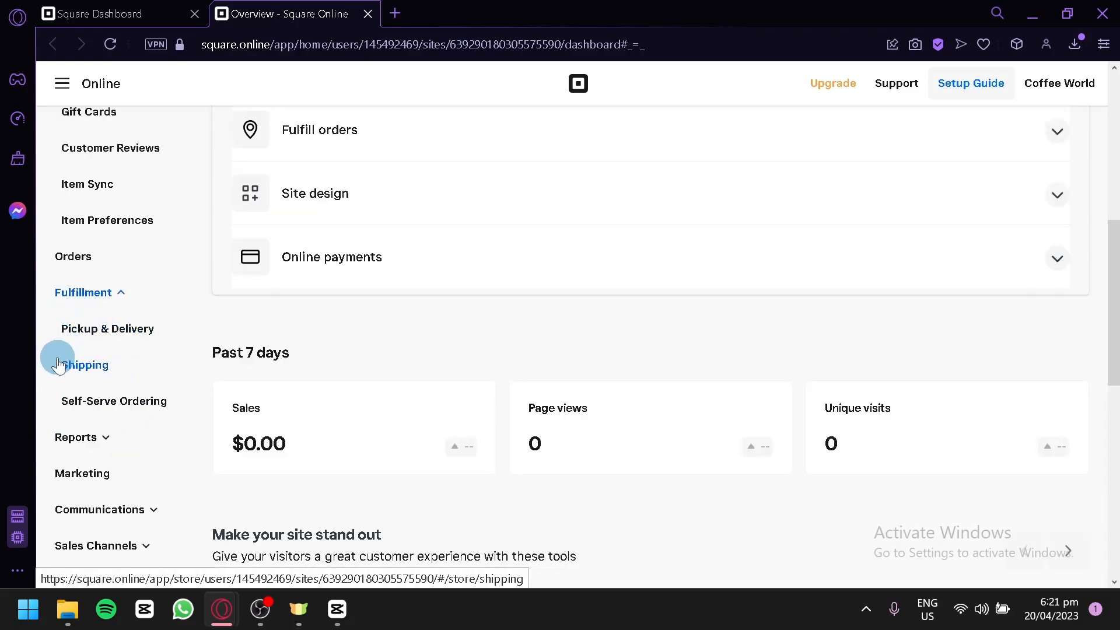
pyautogui.scroll(-2, 117, 396)
pyautogui.click(93, 333)
pyautogui.scroll(-2, 100, 338)
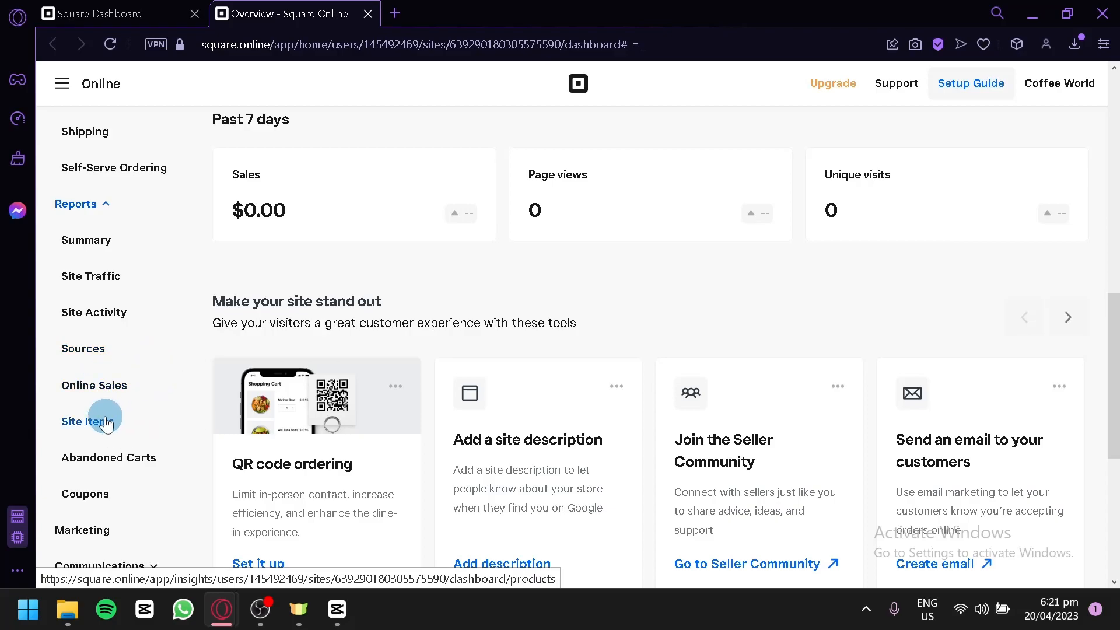
pyautogui.scroll(-2, 93, 452)
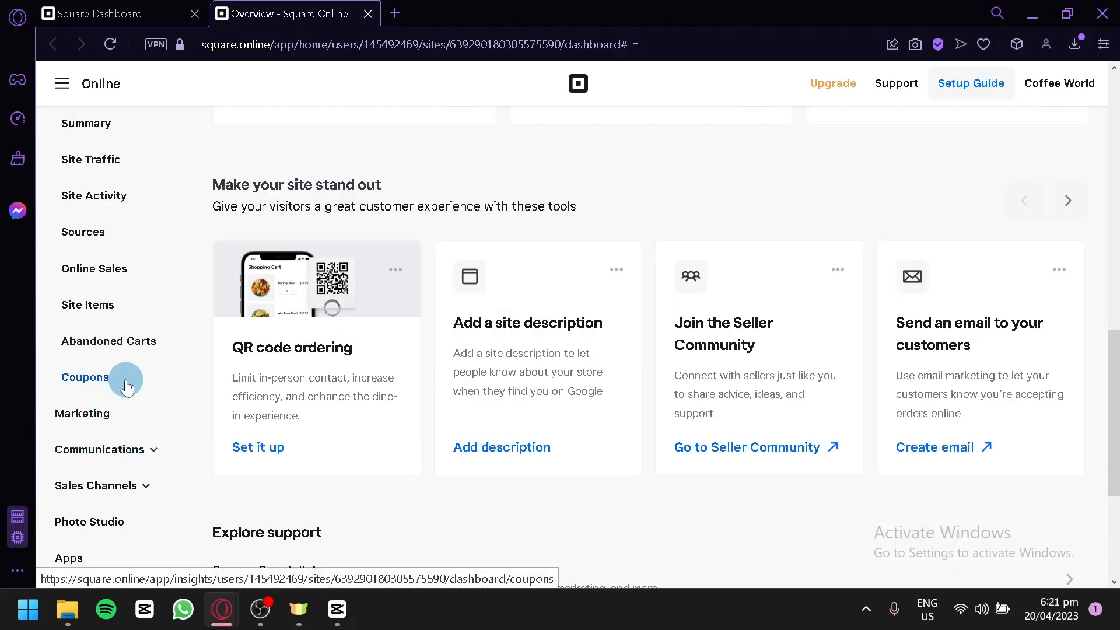
pyautogui.scroll(-2, 105, 396)
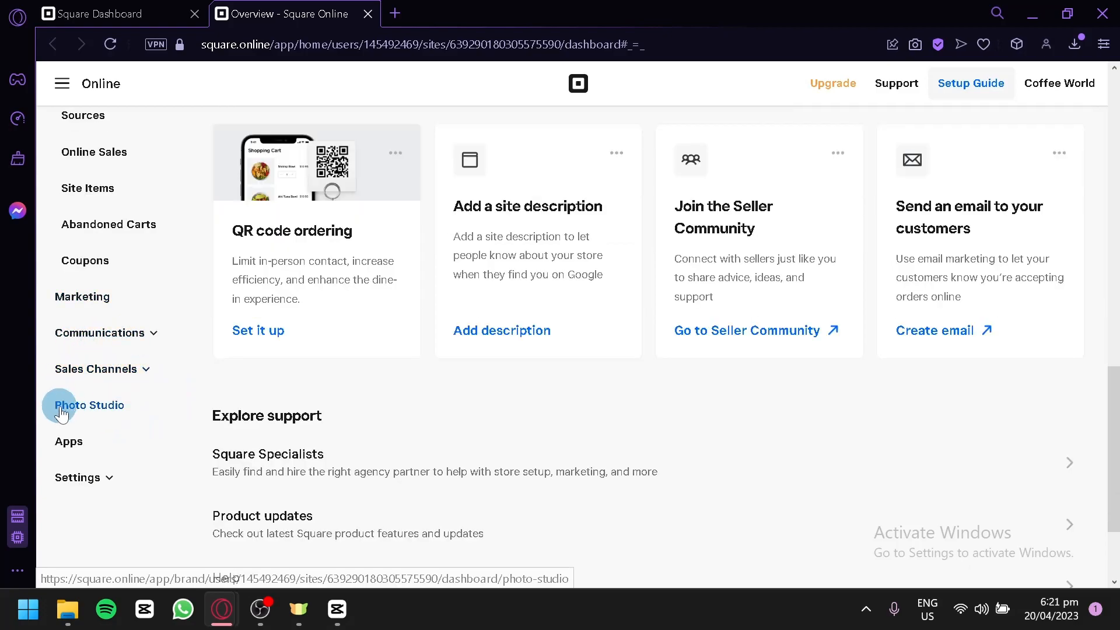
# Open the Apps page and browse the featured apps that can be added to the account.
pyautogui.click(68, 446)
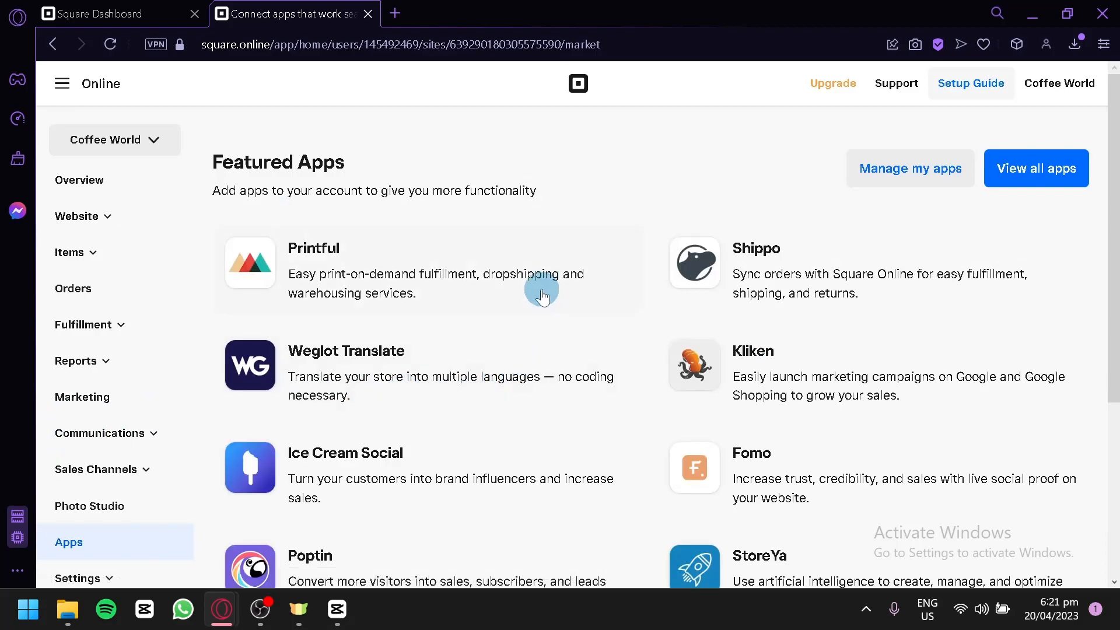
pyautogui.scroll(-5, 832, 342)
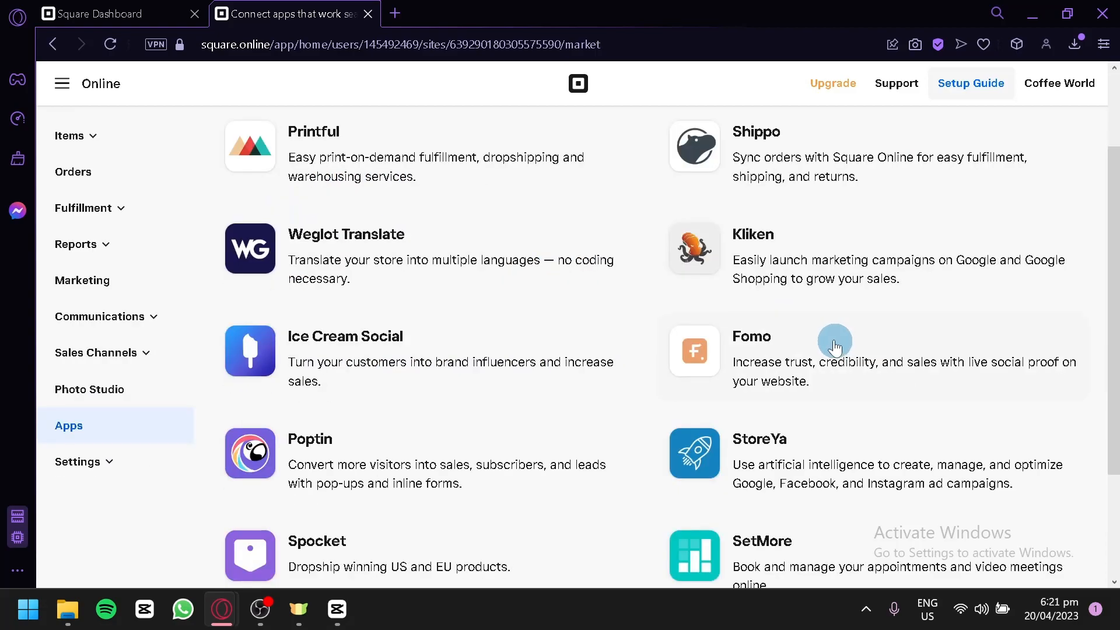
pyautogui.scroll(5, 644, 278)
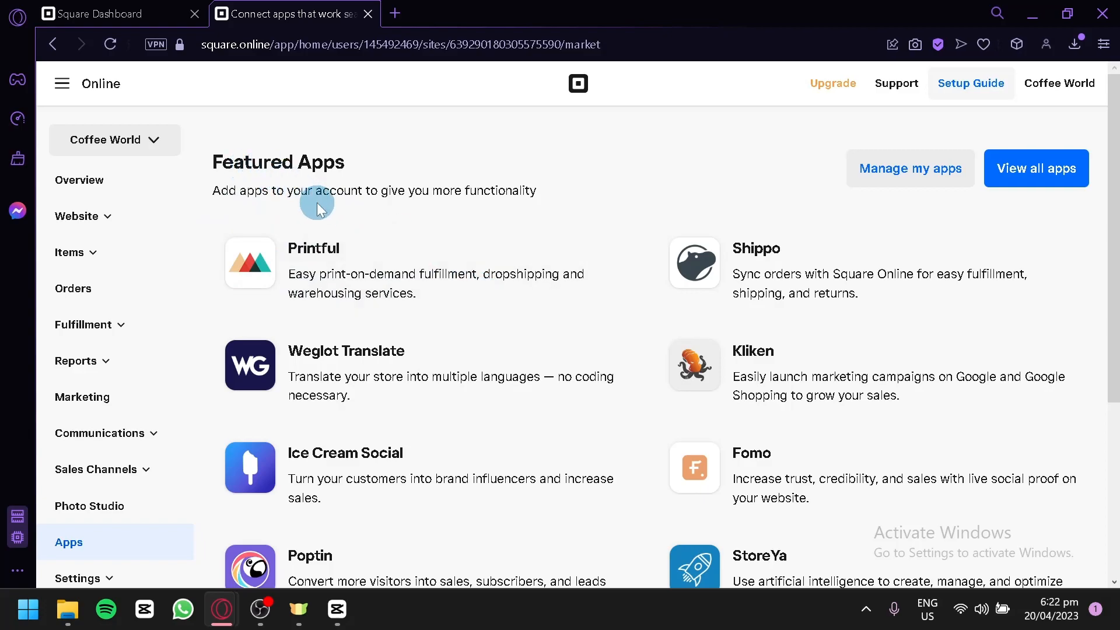
# Open the website in the site editor, switch its preview to Desktop and look over the Order Online page.
pyautogui.click(121, 227)
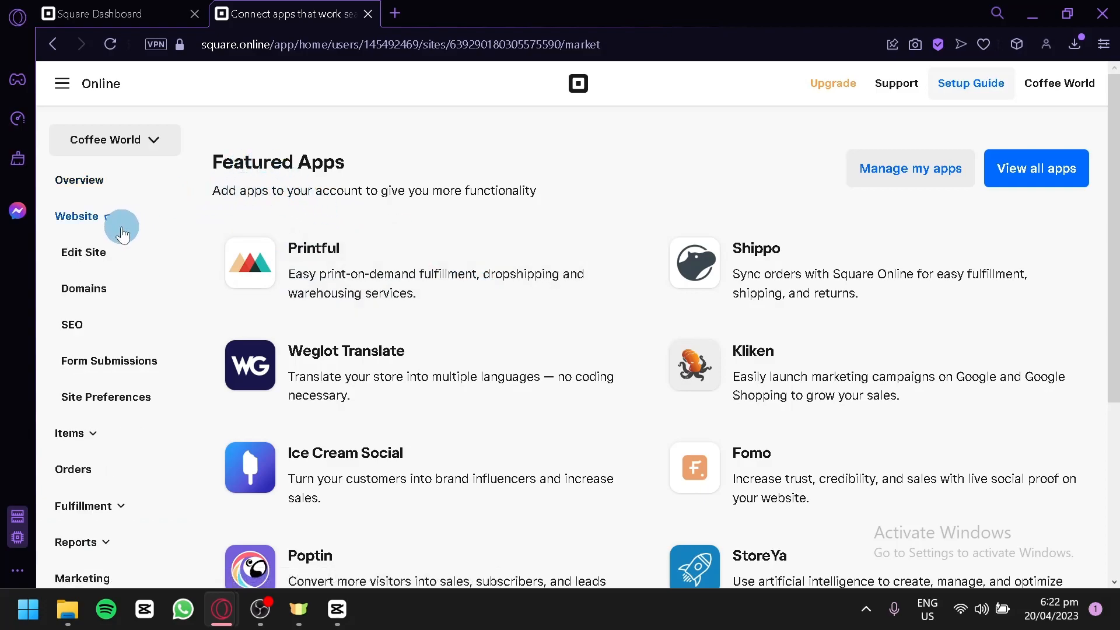
pyautogui.click(96, 261)
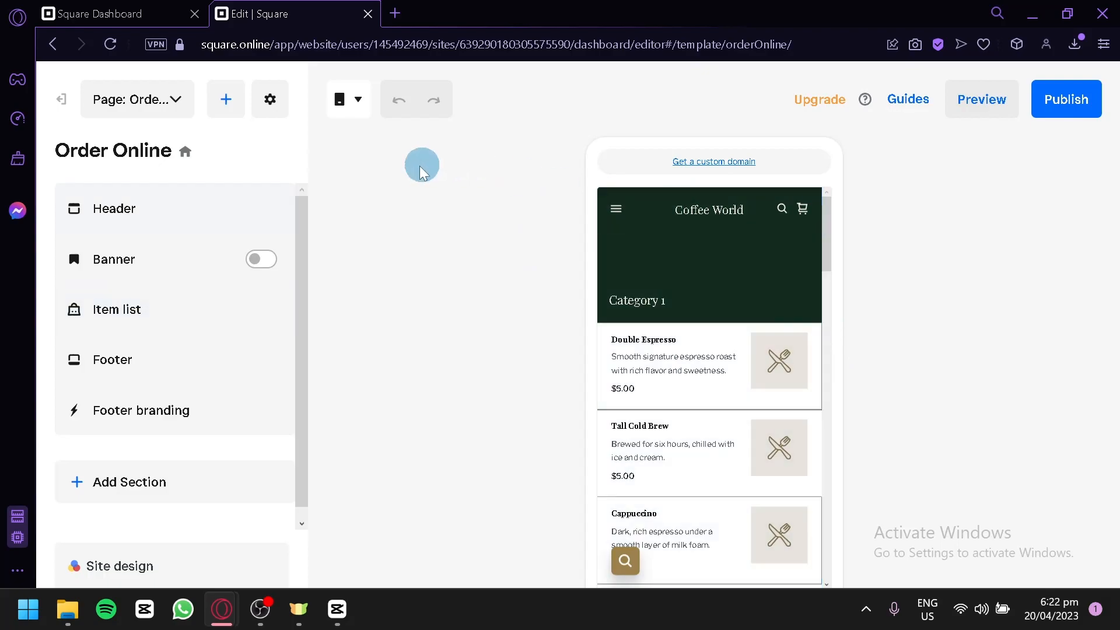
pyautogui.click(357, 105)
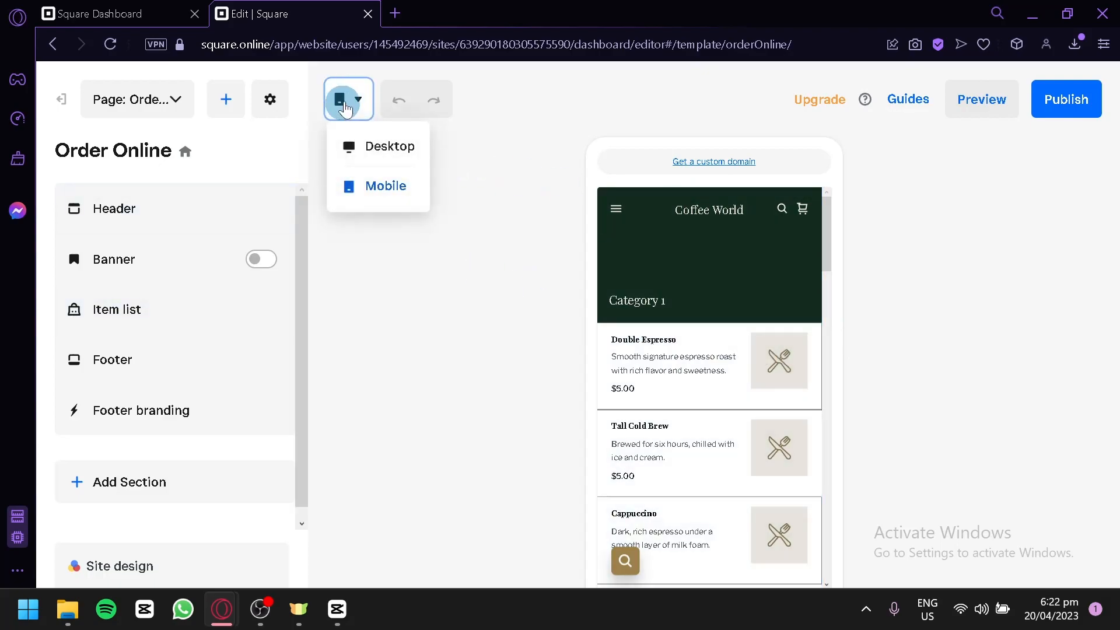
pyautogui.click(386, 146)
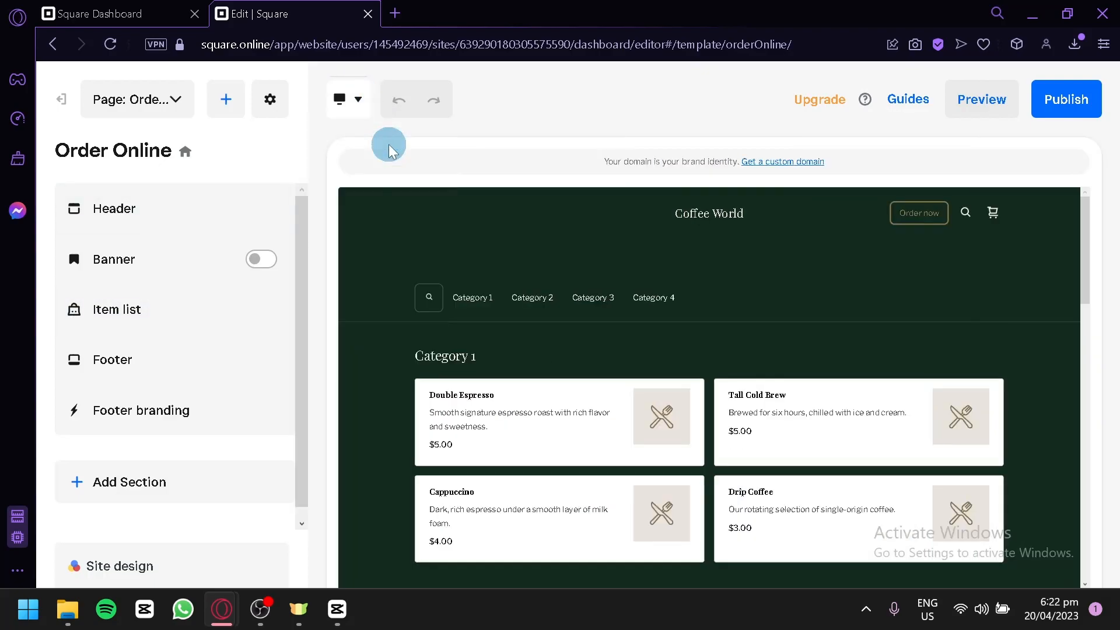
pyautogui.scroll(-5, 800, 267)
pyautogui.scroll(5, 756, 247)
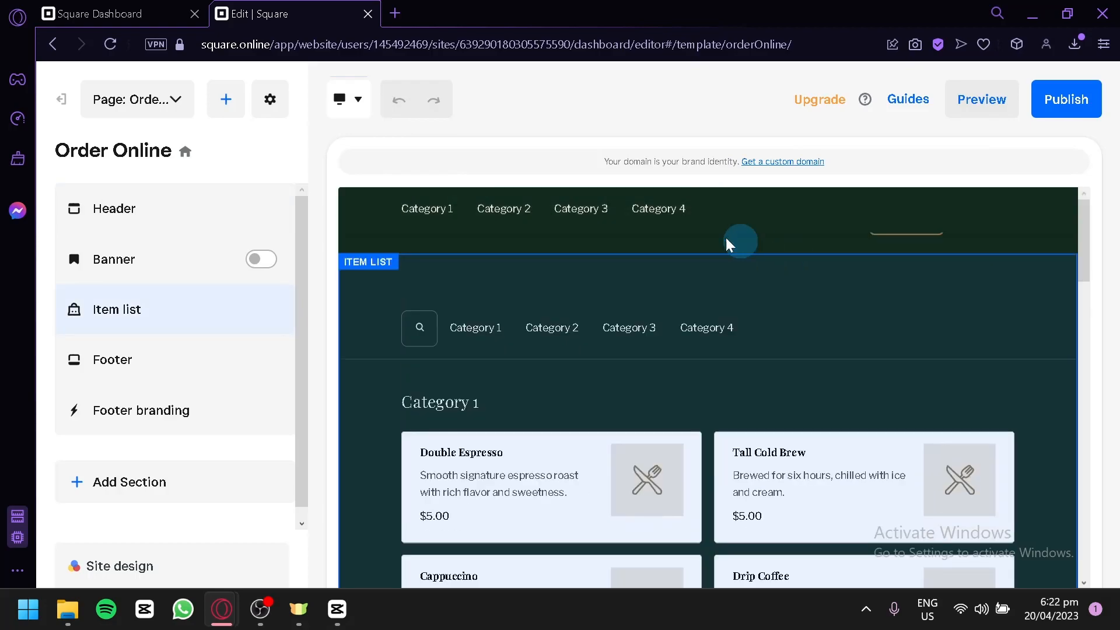
# View the list of the site's pages, close it and exit the site editor.
pyautogui.click(164, 117)
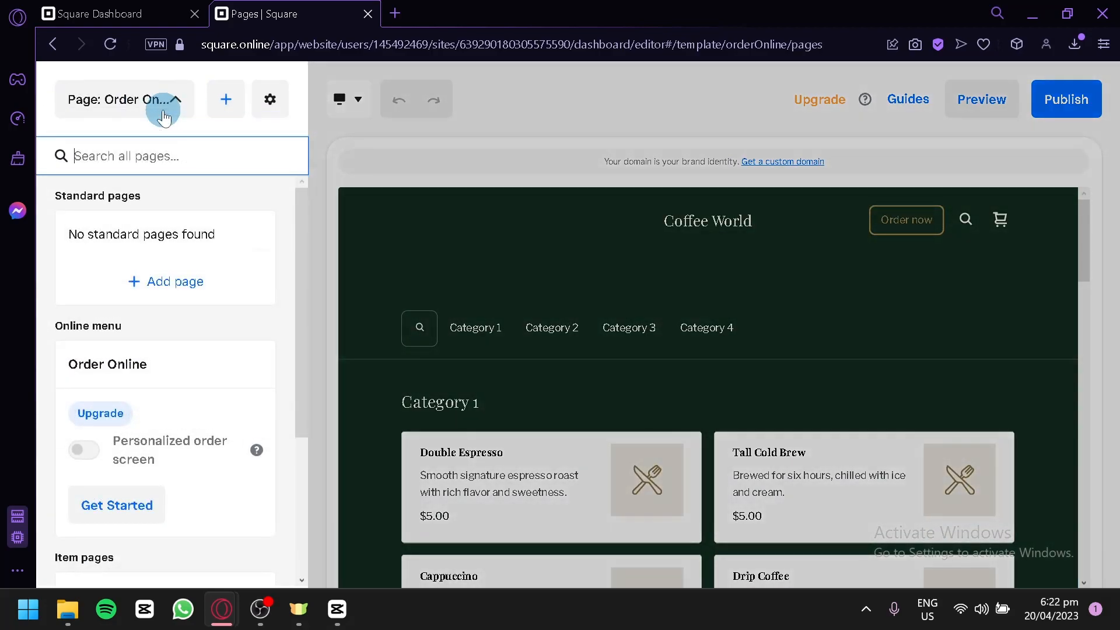
pyautogui.click(58, 105)
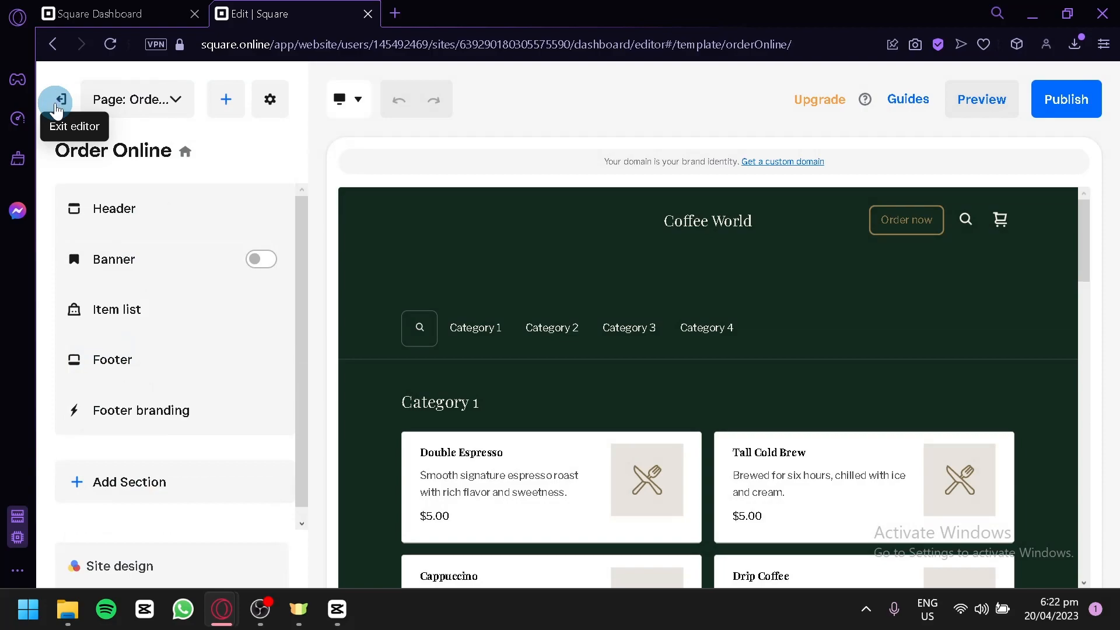
pyautogui.click(56, 102)
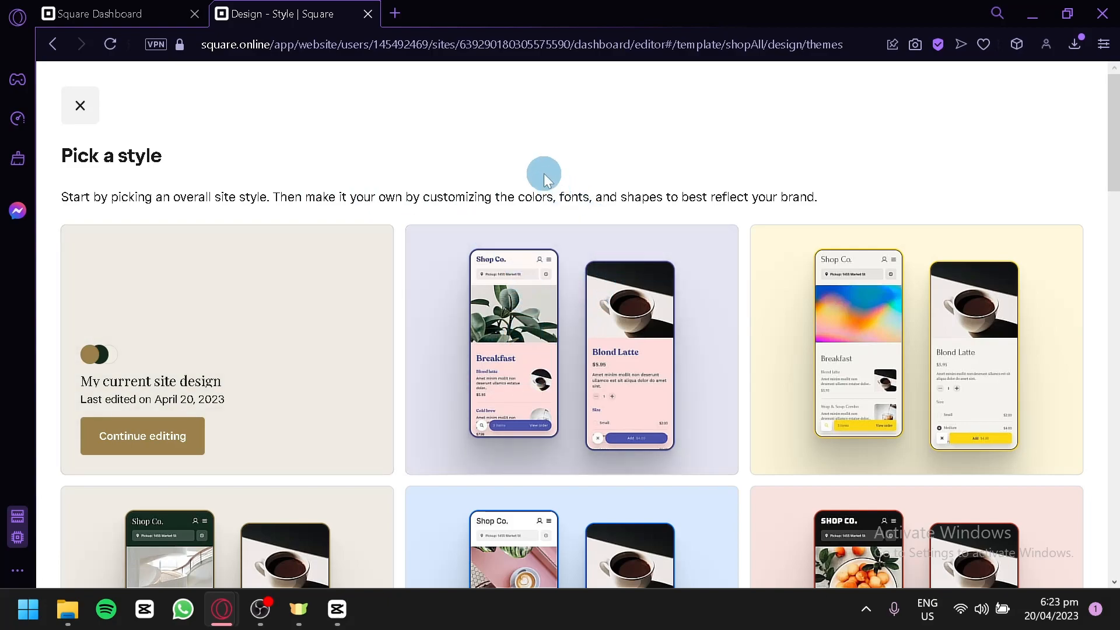
# Compare the first site styles offered for the website's overall design.
pyautogui.scroll(-4, 870, 223)
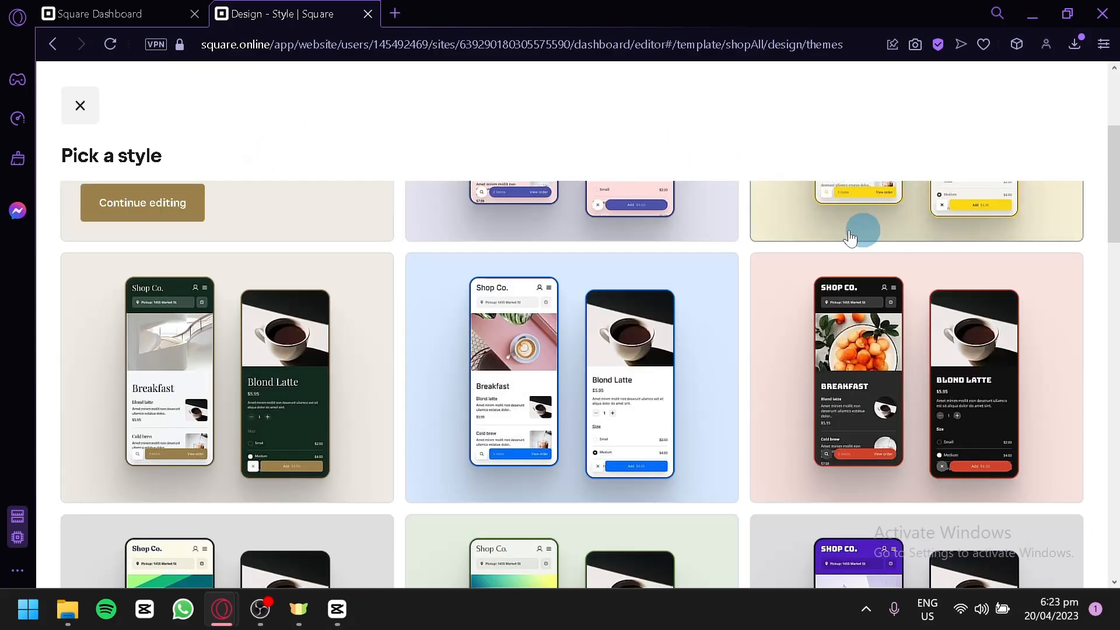
pyautogui.scroll(2, 738, 325)
pyautogui.scroll(2, 675, 310)
pyautogui.scroll(-2, 790, 258)
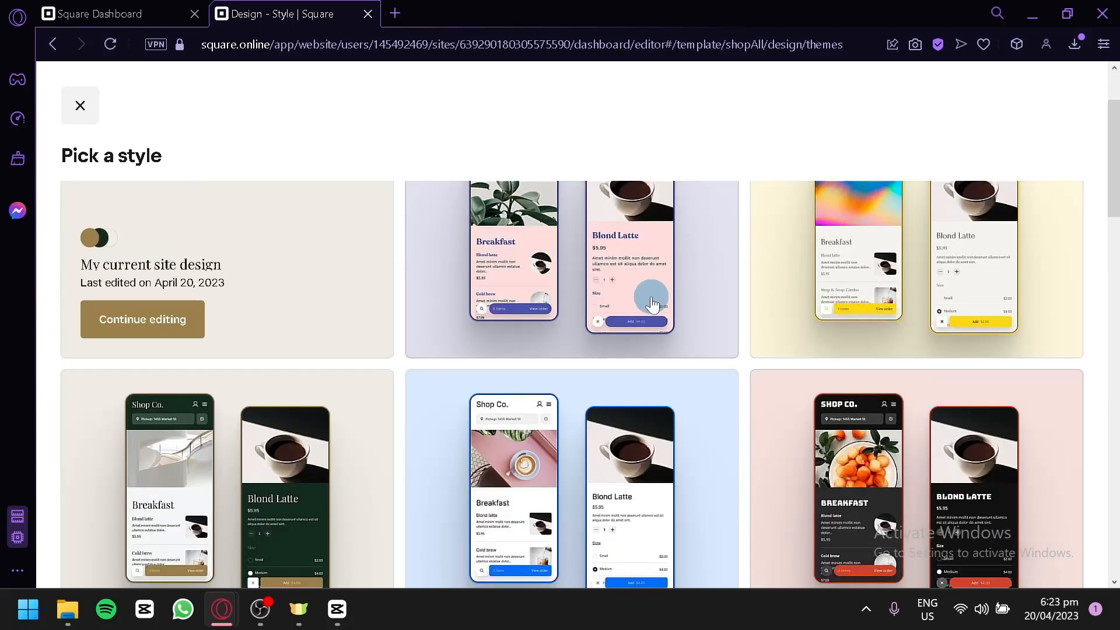
pyautogui.scroll(2, 606, 324)
pyautogui.scroll(-2, 520, 340)
pyautogui.scroll(-6, 850, 413)
pyautogui.scroll(6, 525, 282)
pyautogui.scroll(2, 583, 303)
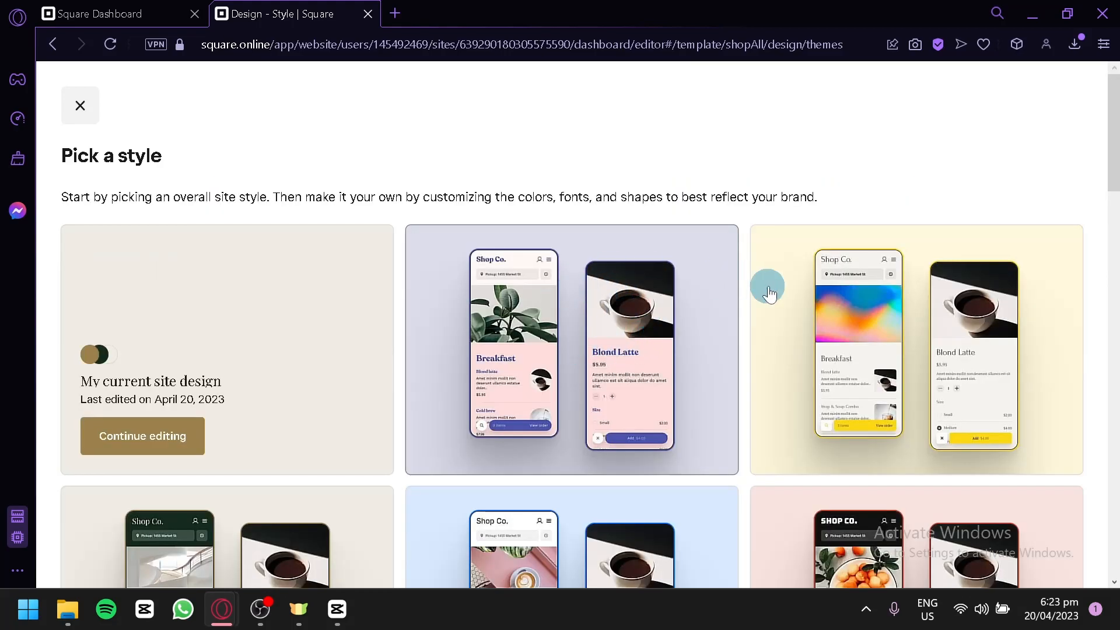
# Preview the black style with the cat photo from the end of the style list.
pyautogui.scroll(-8, 846, 260)
pyautogui.scroll(-12, 263, 313)
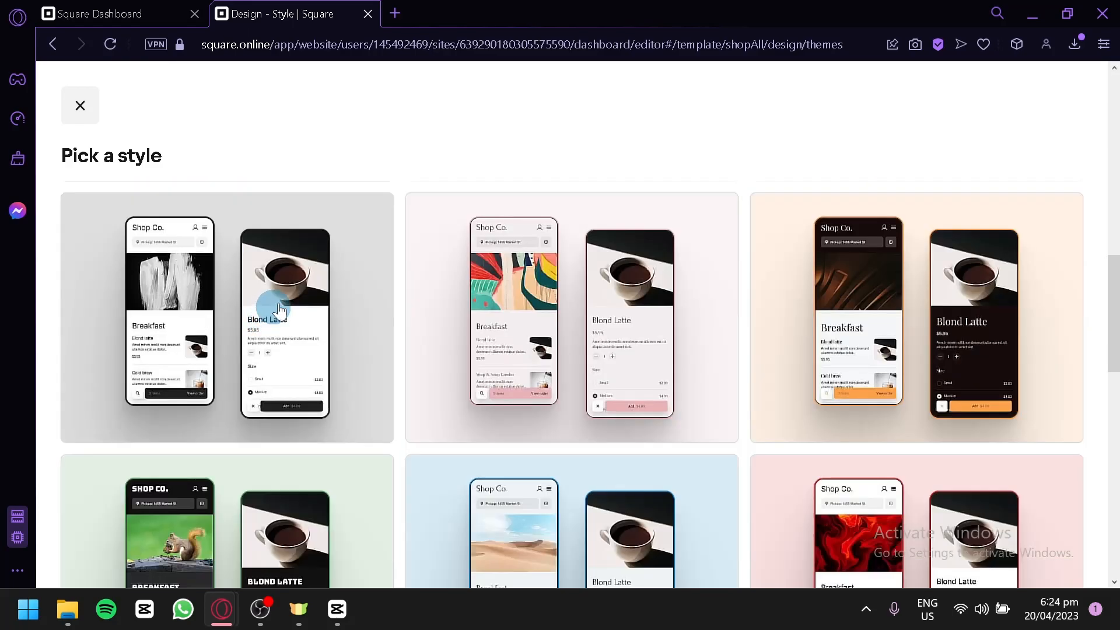
pyautogui.scroll(-7, 831, 256)
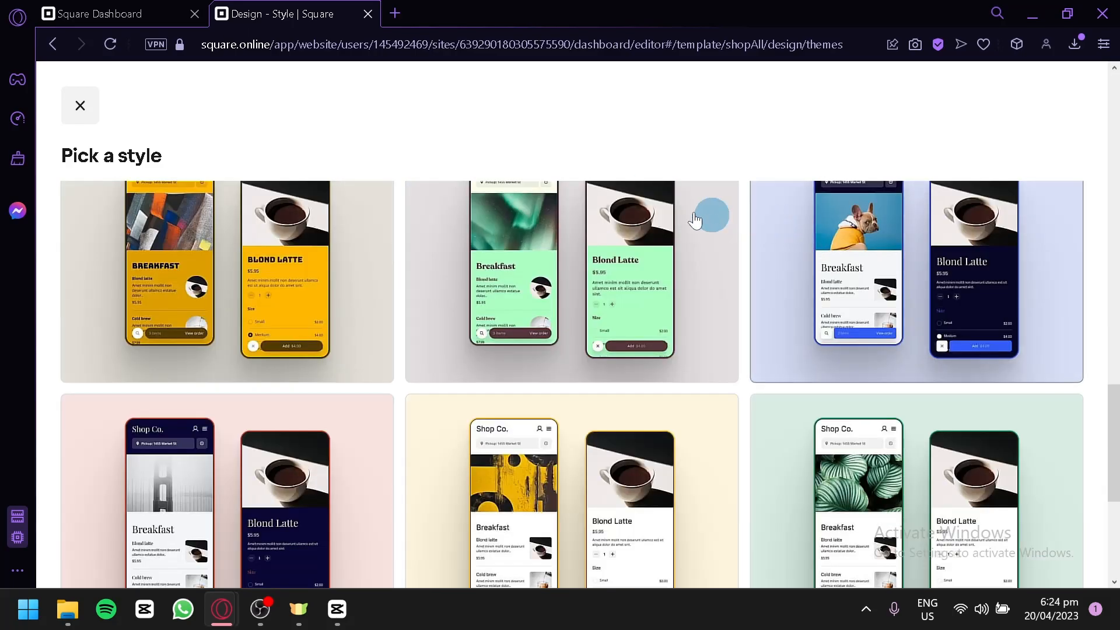
pyautogui.scroll(-2, 257, 281)
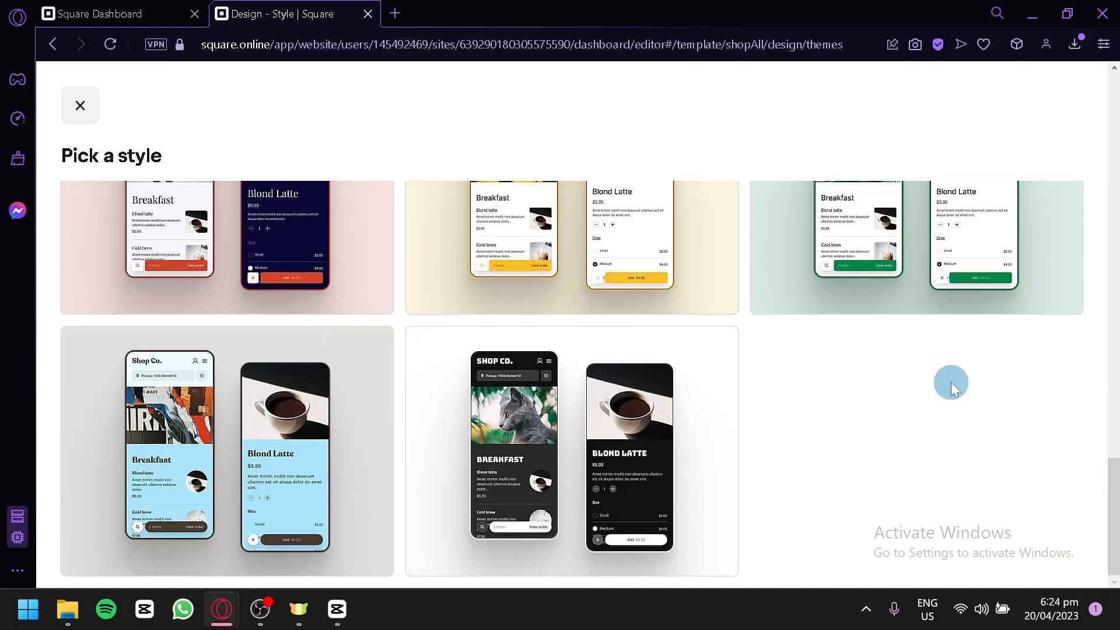
pyautogui.click(540, 432)
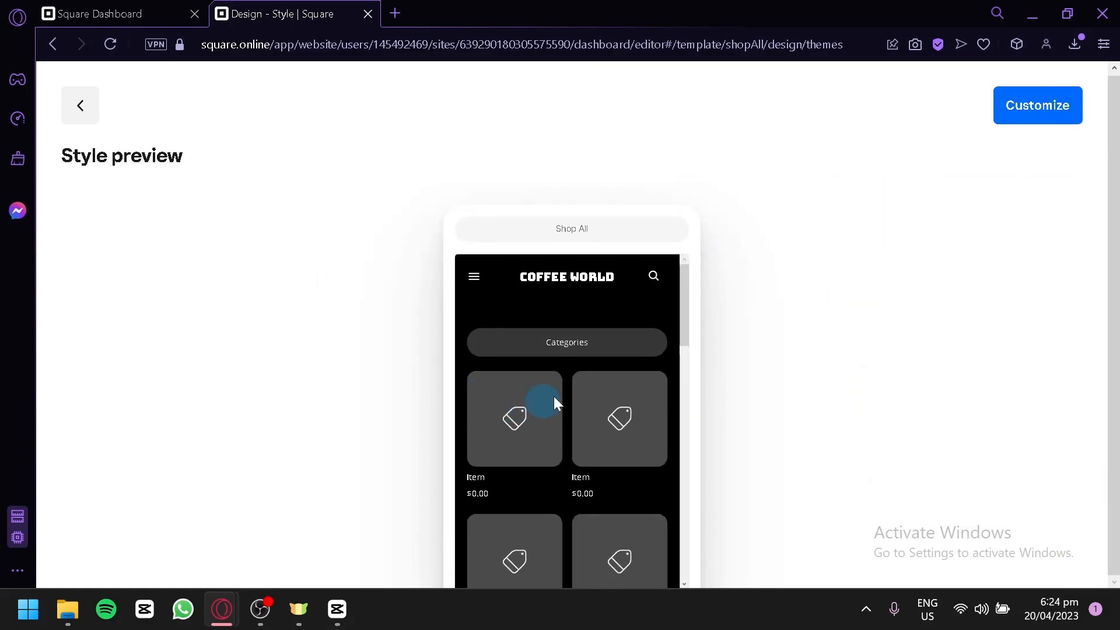
pyautogui.scroll(-2, 534, 402)
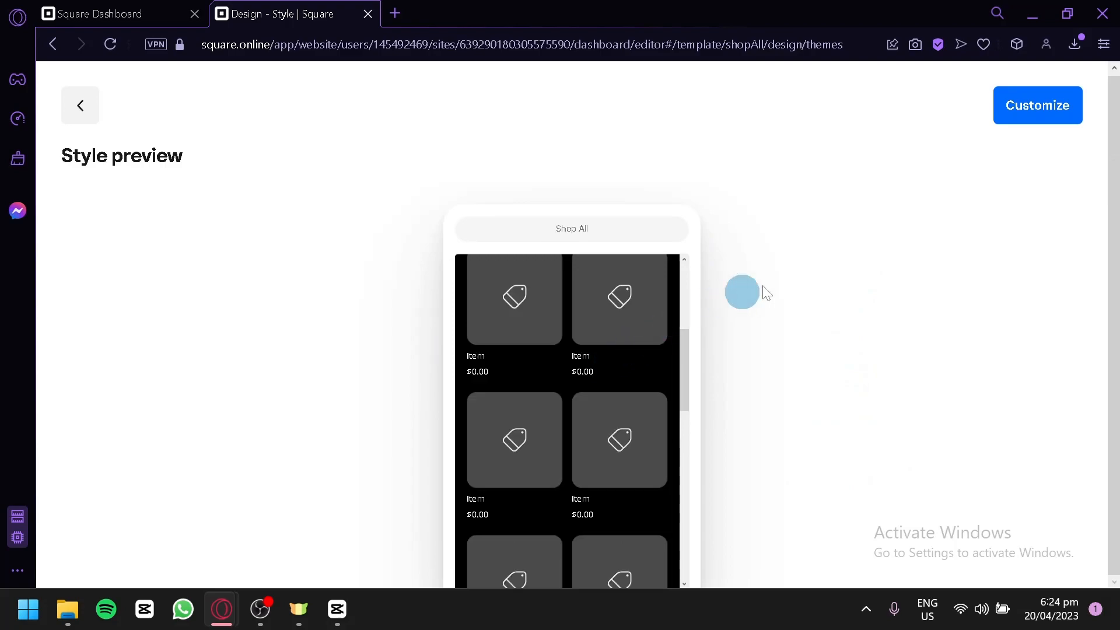
# Apply the previewed black style with the cat photo to the site and finish the site design.
pyautogui.click(1060, 113)
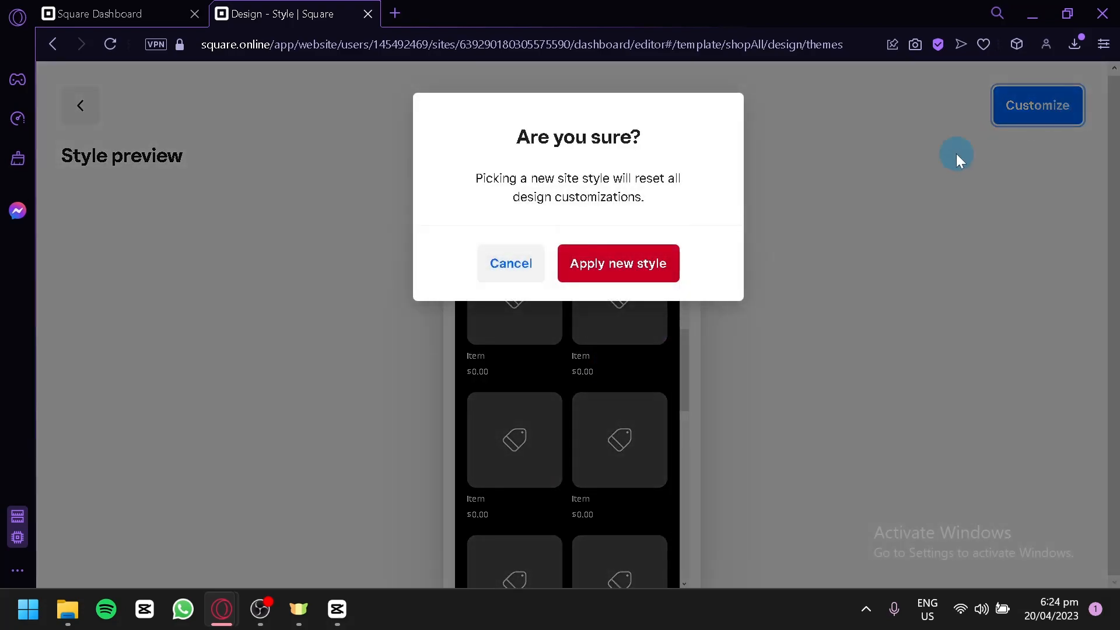
pyautogui.click(650, 282)
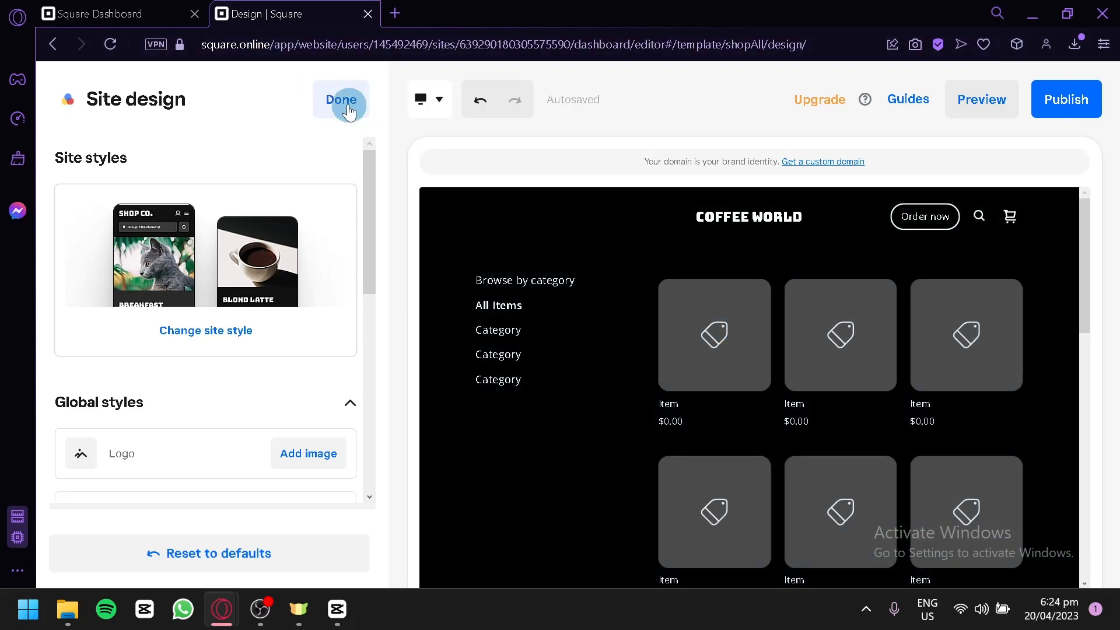
pyautogui.click(344, 102)
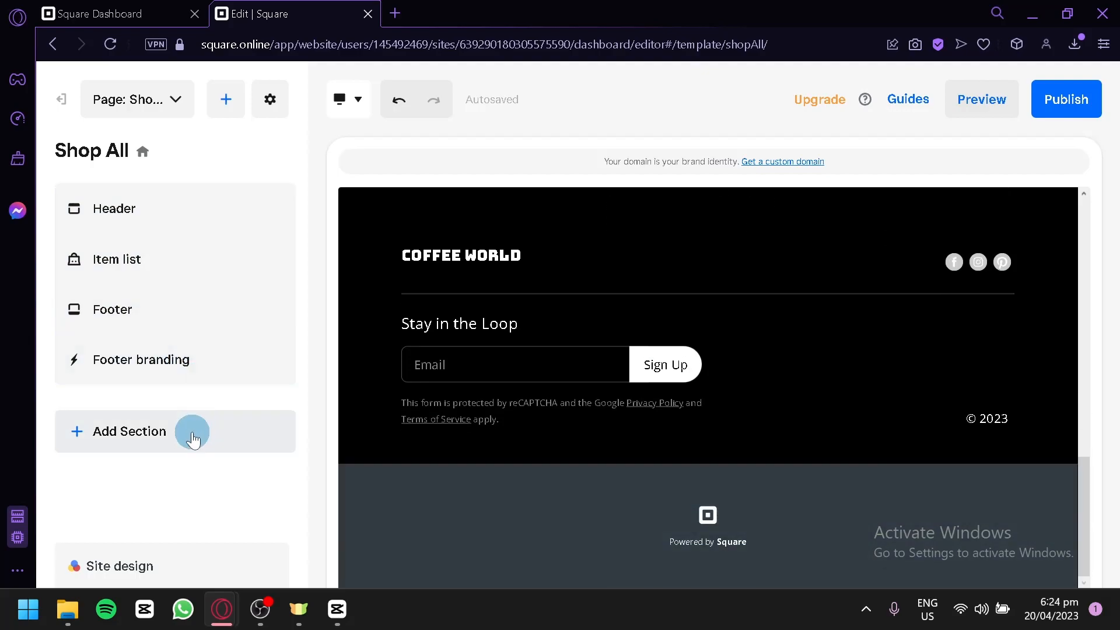
# Look through the section types that can be added to the Shop All page, from Recommended to Communicate.
pyautogui.click(191, 436)
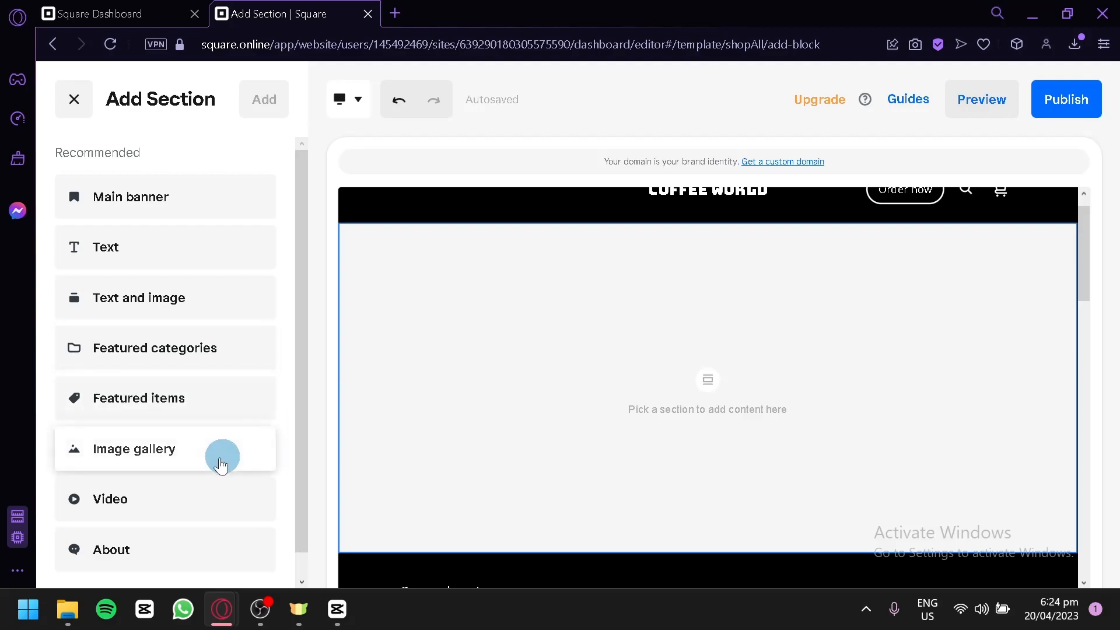
pyautogui.scroll(-1, 251, 505)
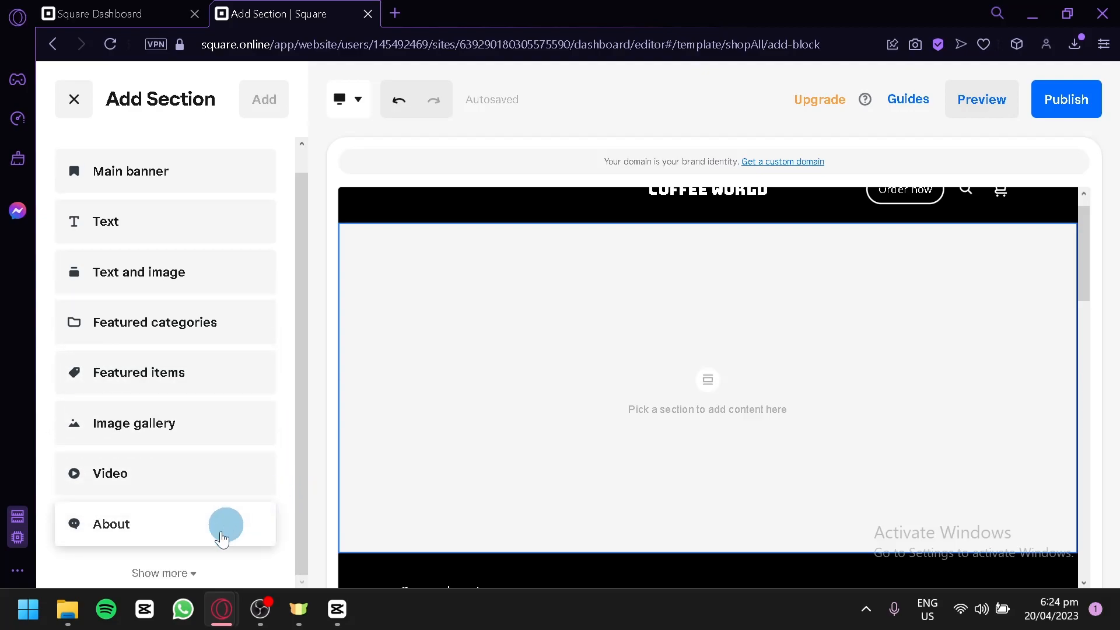
pyautogui.scroll(-4, 222, 476)
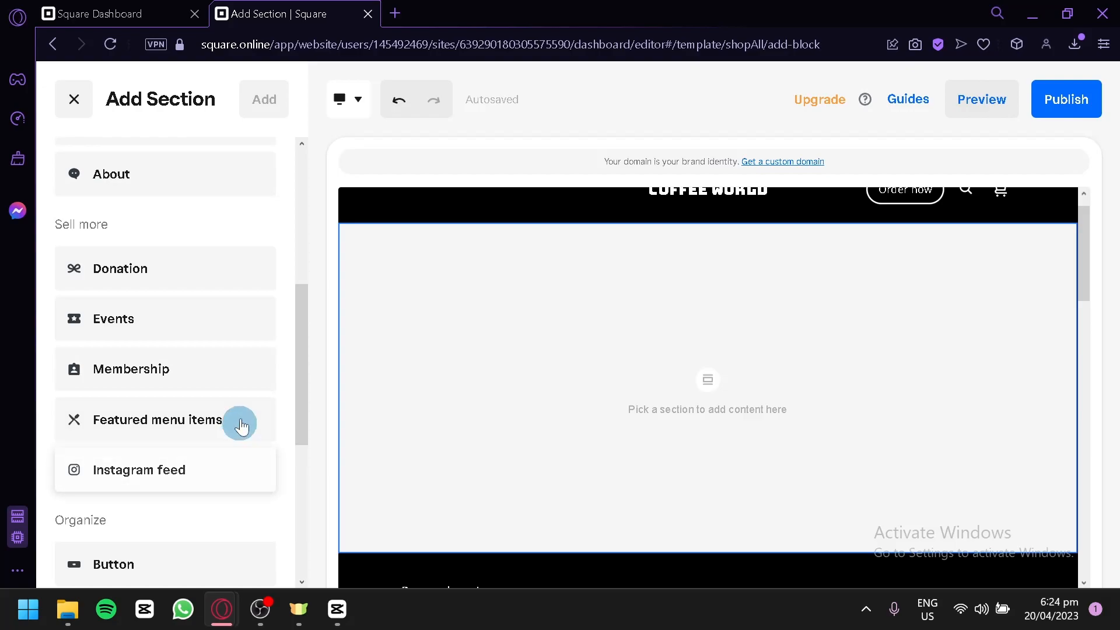
pyautogui.scroll(2, 263, 391)
pyautogui.moveTo(306, 308); pyautogui.dragTo(299, 348)
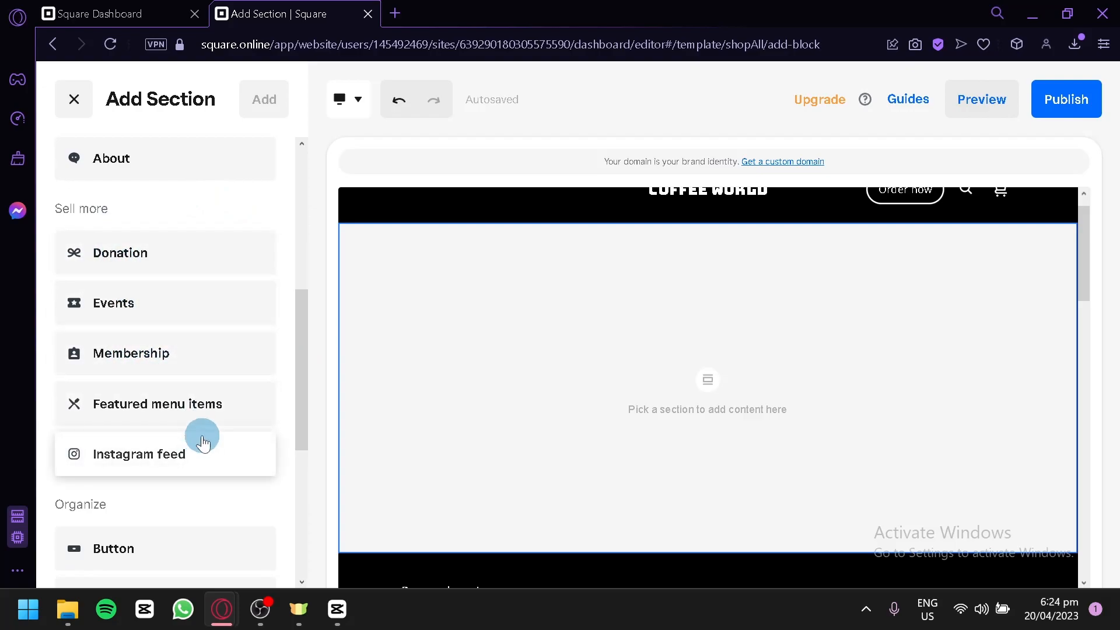
pyautogui.scroll(-2, 210, 414)
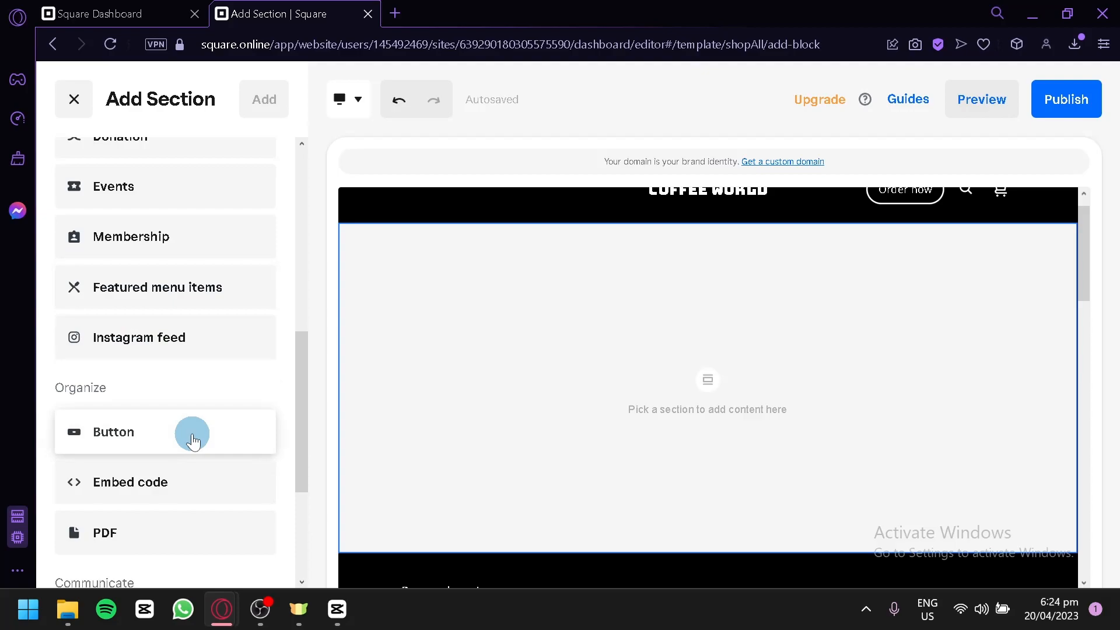
pyautogui.scroll(-2, 196, 426)
pyautogui.scroll(-2, 117, 417)
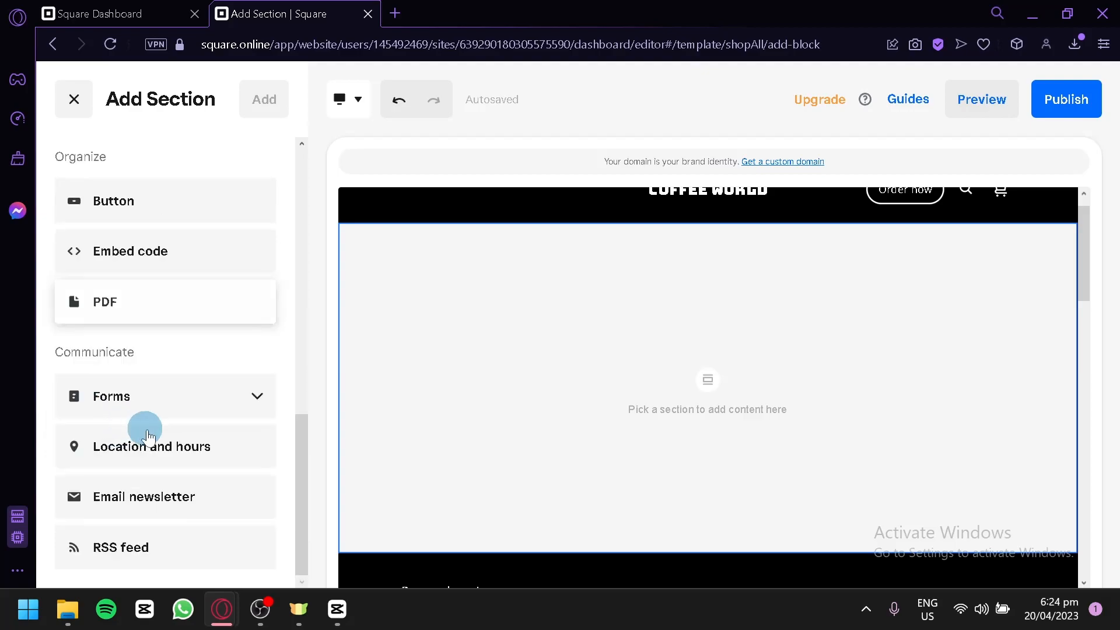
pyautogui.click(198, 447)
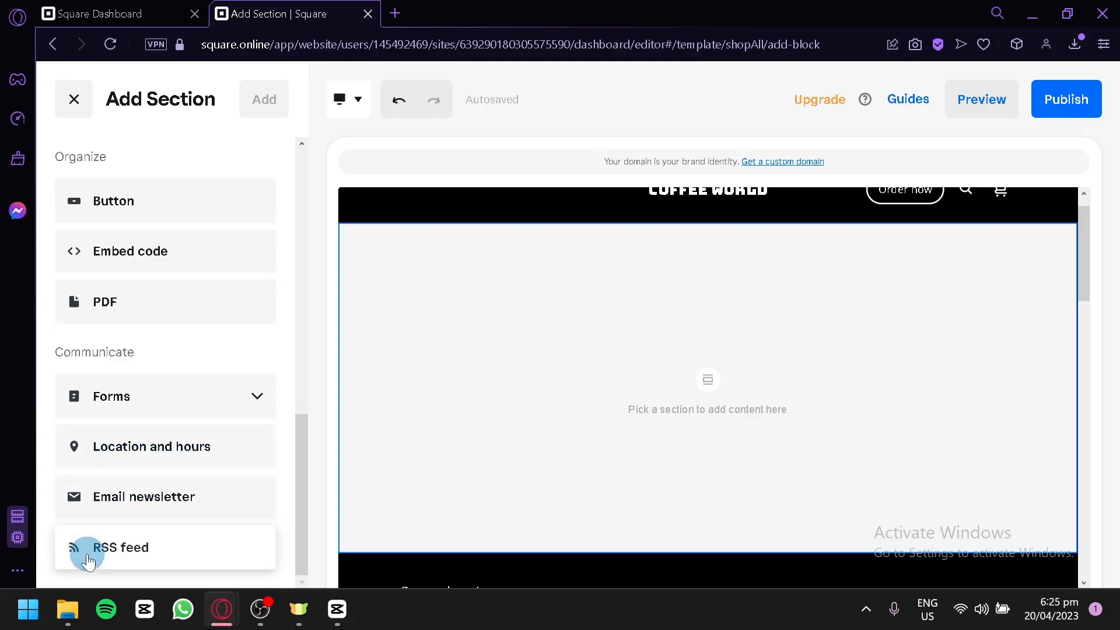
pyautogui.scroll(4, 270, 407)
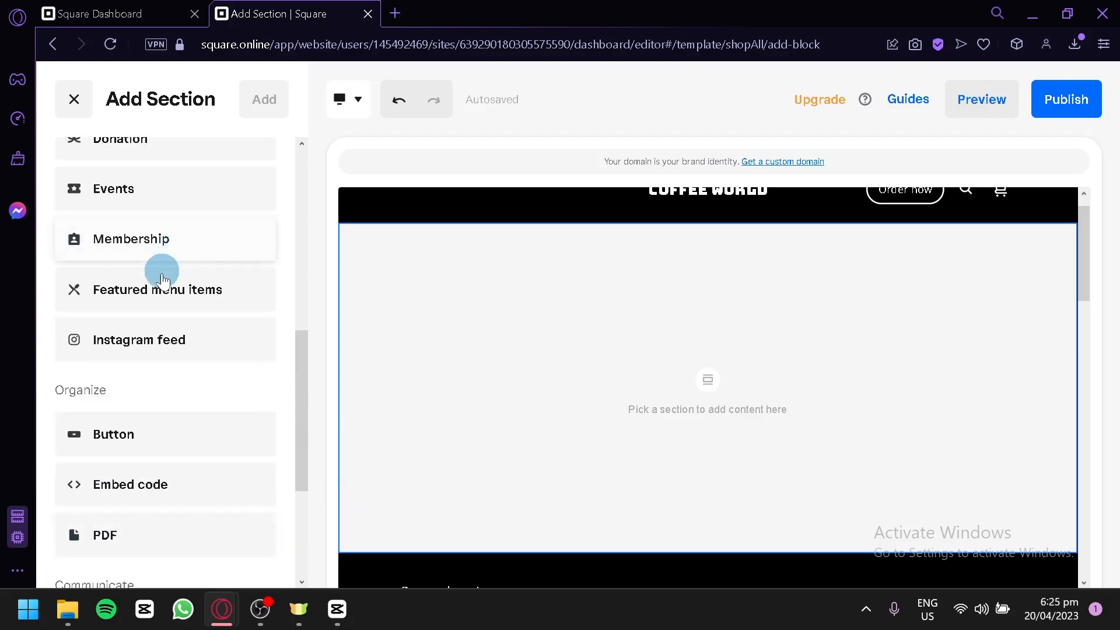
pyautogui.scroll(5, 146, 257)
pyautogui.scroll(-5, 624, 371)
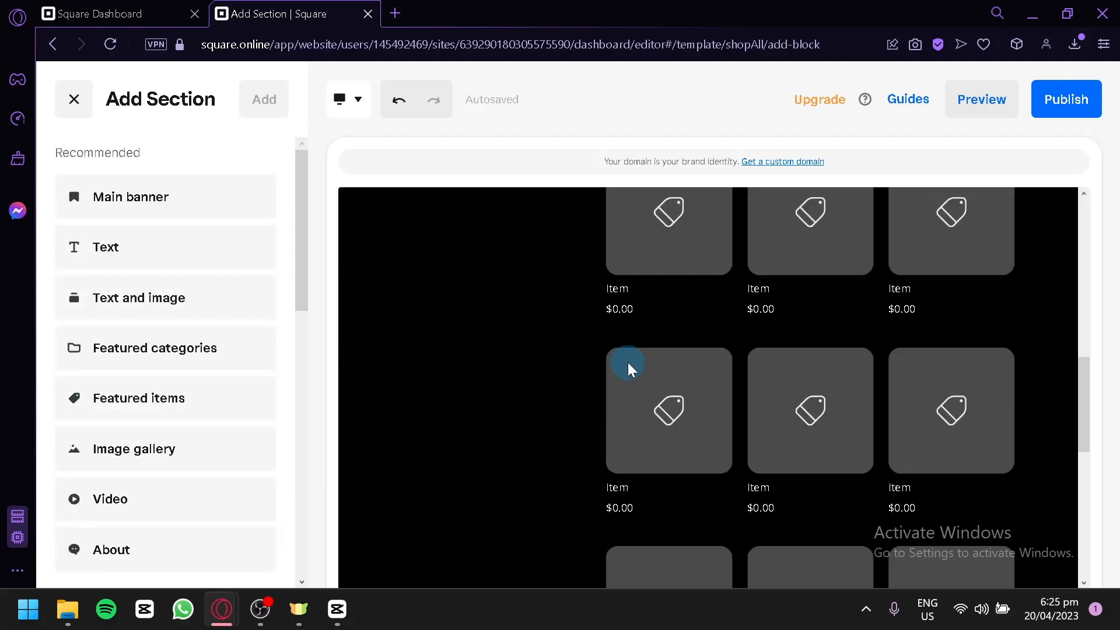
pyautogui.scroll(5, 623, 362)
pyautogui.scroll(-6, 205, 295)
pyautogui.scroll(4, 205, 295)
pyautogui.scroll(-4, 205, 295)
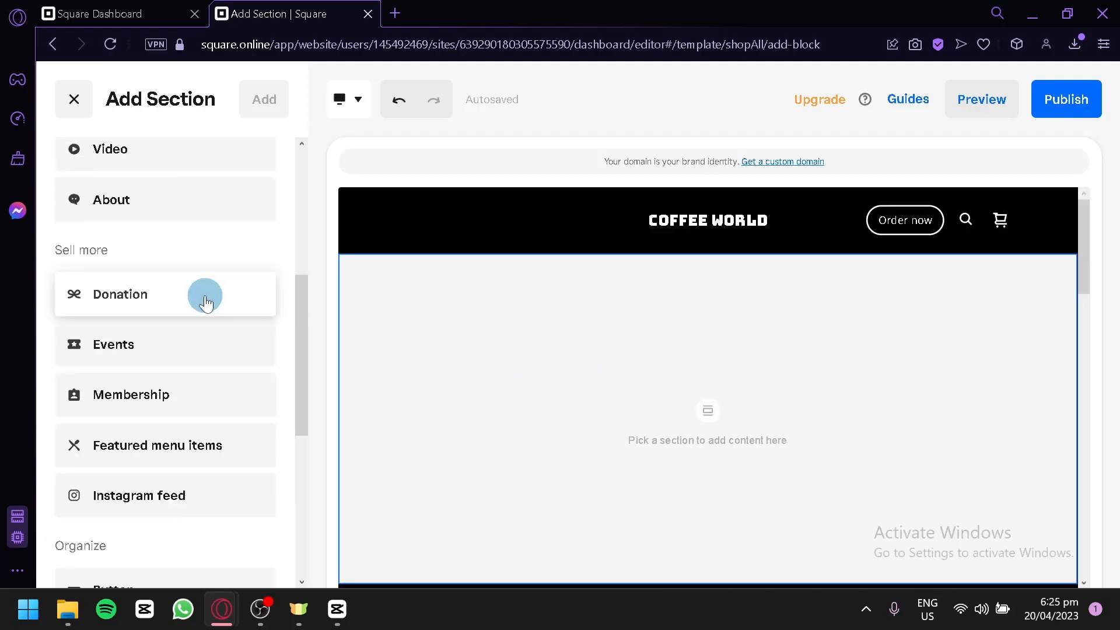
# Add an Instagram feed section in the single-row layout to the Shop All page and finish editing it.
pyautogui.click(166, 497)
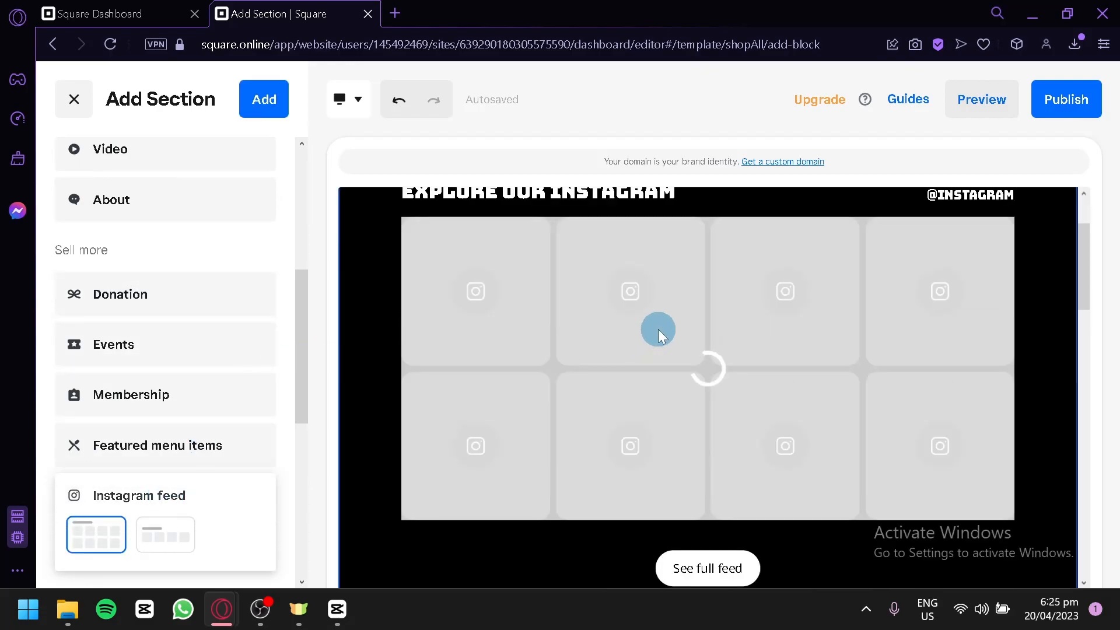
pyautogui.click(184, 532)
pyautogui.scroll(-2, 182, 528)
pyautogui.click(92, 411)
pyautogui.click(187, 420)
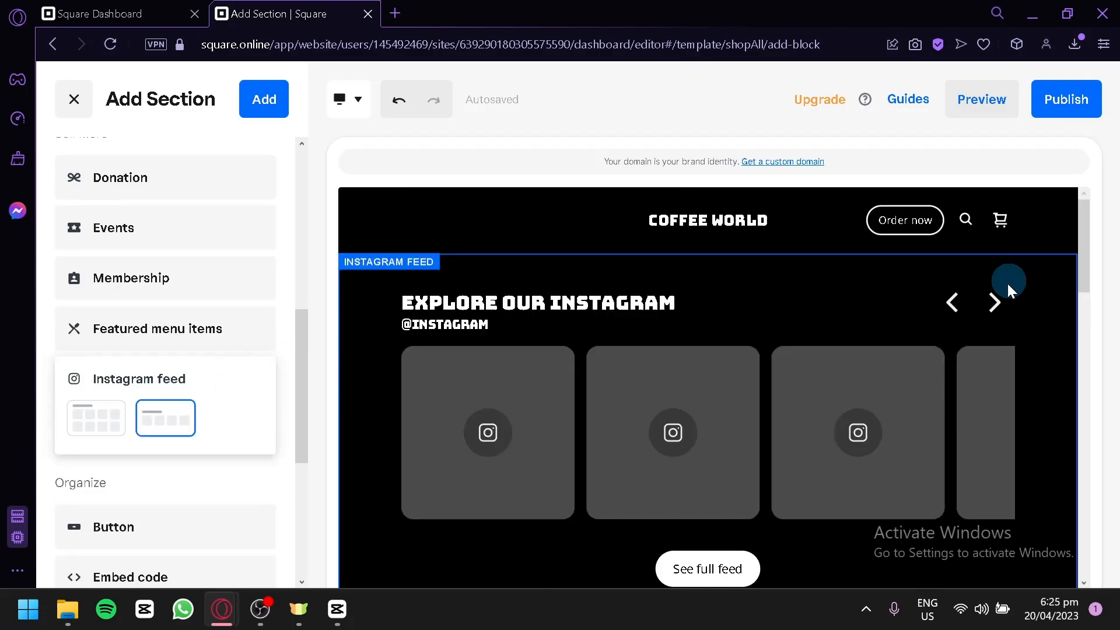
pyautogui.click(995, 304)
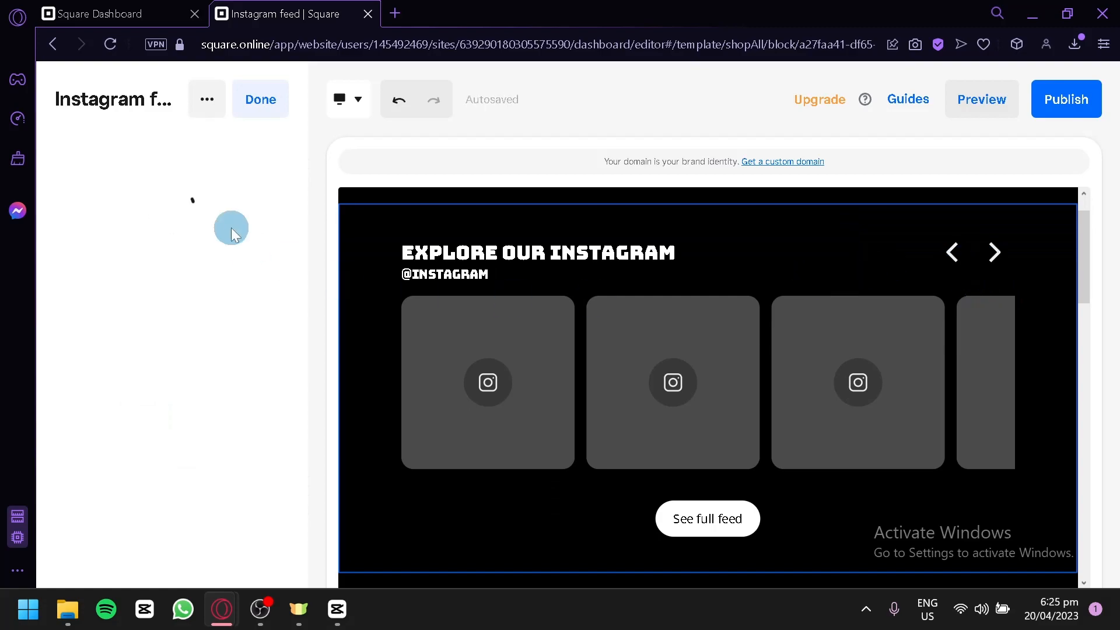
pyautogui.click(244, 101)
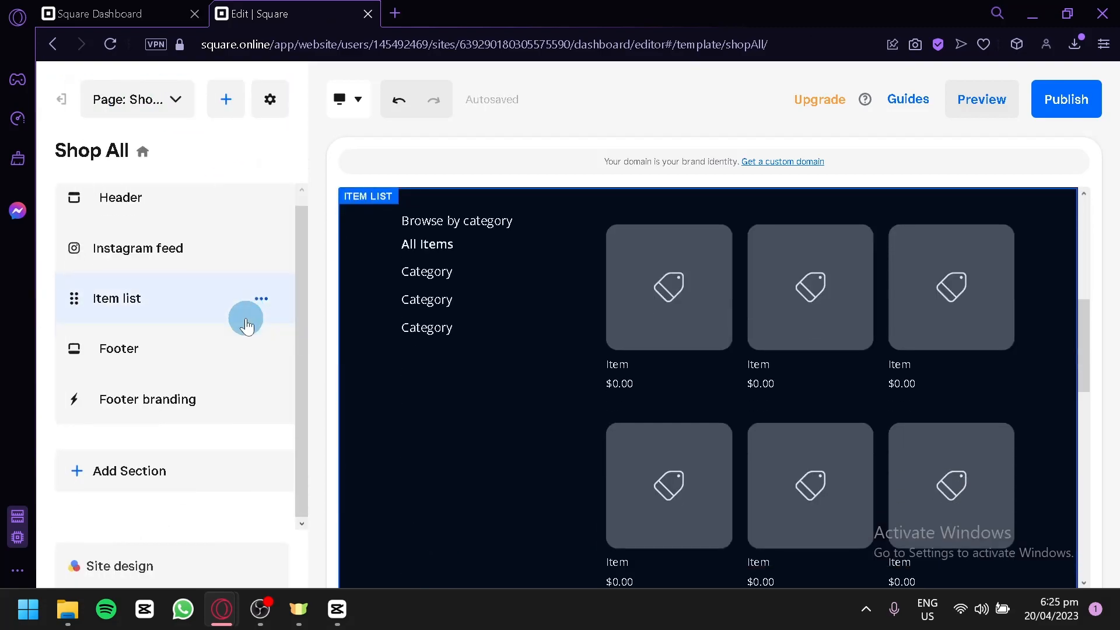
# Start another new section of the About type and compare its text and image layouts.
pyautogui.click(128, 482)
pyautogui.scroll(-3, 255, 362)
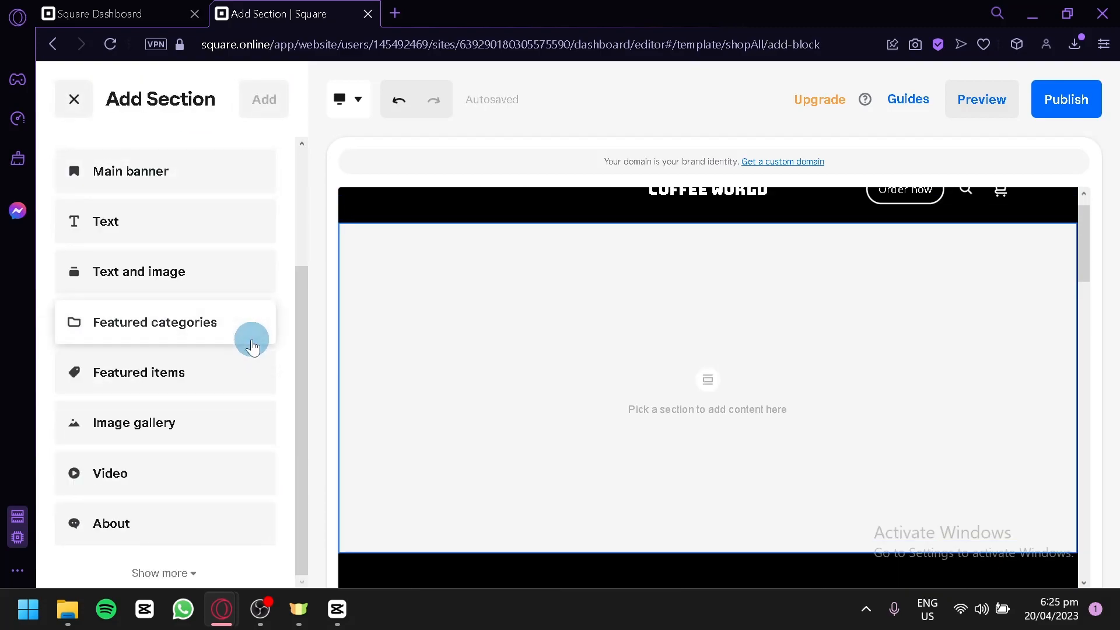
pyautogui.scroll(2, 265, 396)
pyautogui.scroll(-2, 263, 393)
pyautogui.click(178, 524)
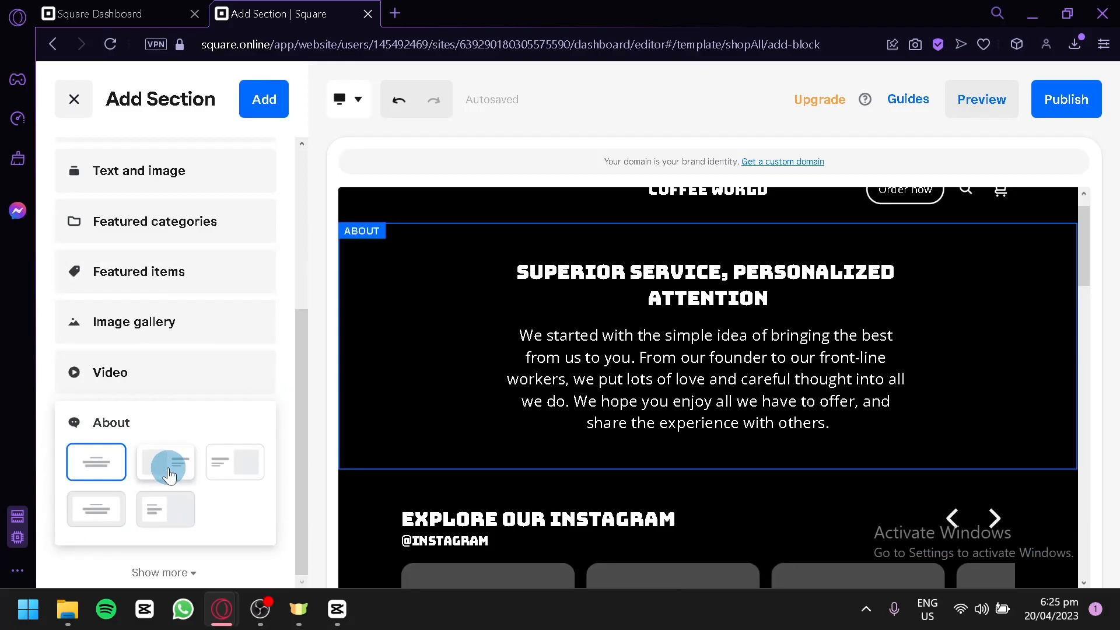
pyautogui.click(230, 464)
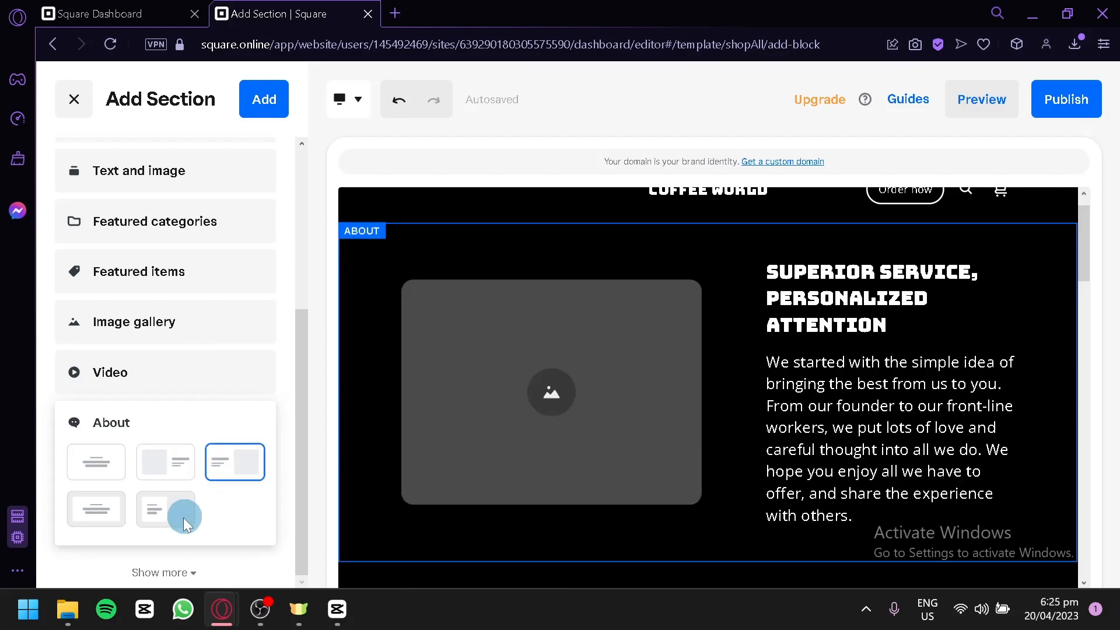
pyautogui.click(169, 515)
pyautogui.click(113, 525)
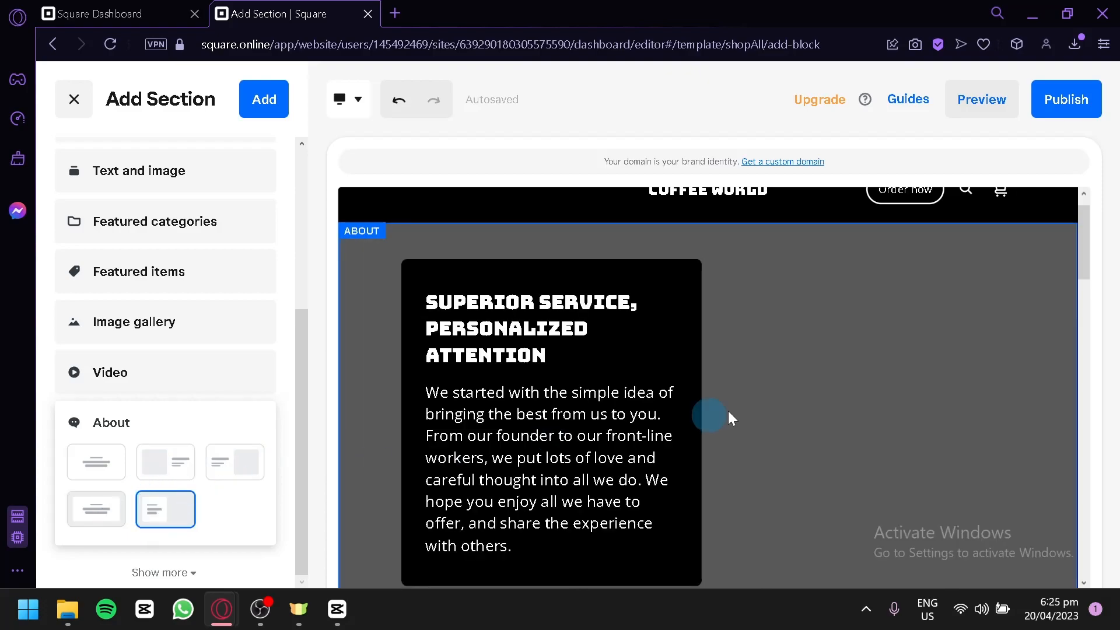
pyautogui.scroll(-2, 686, 422)
pyautogui.click(98, 516)
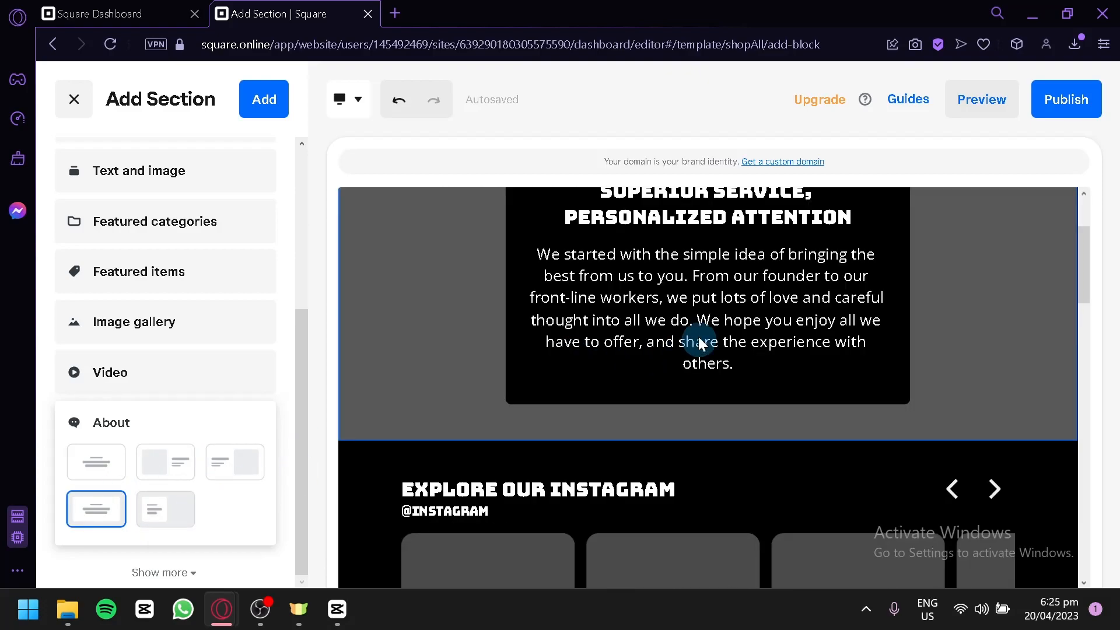
pyautogui.scroll(2, 699, 354)
# Add the About section in the plain centered-text layout without an image and finish editing it.
pyautogui.click(70, 462)
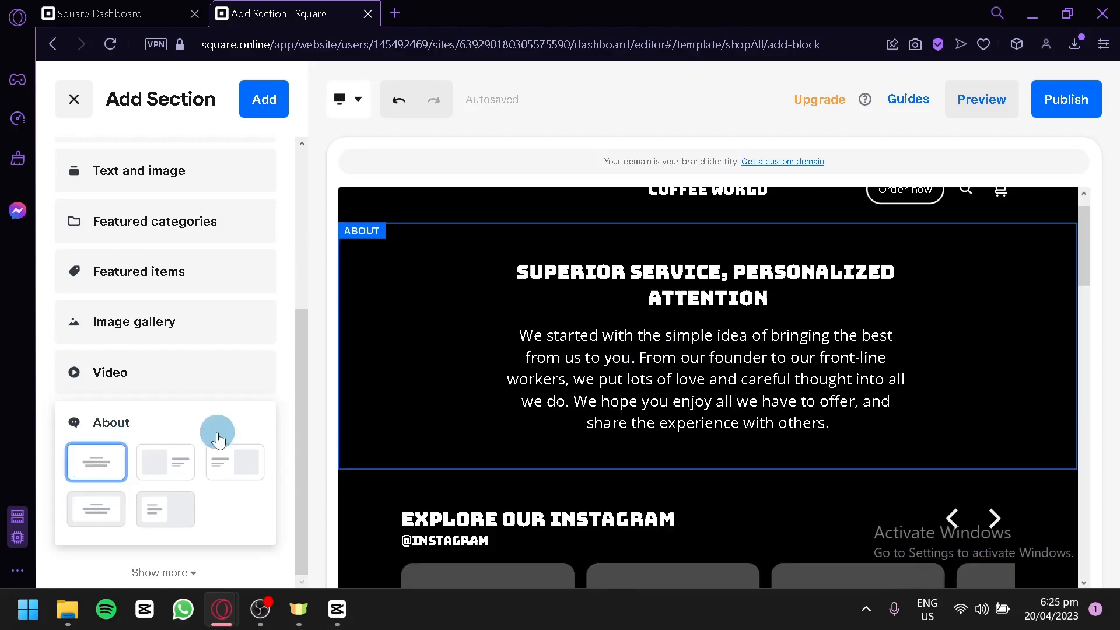
pyautogui.scroll(5, 174, 414)
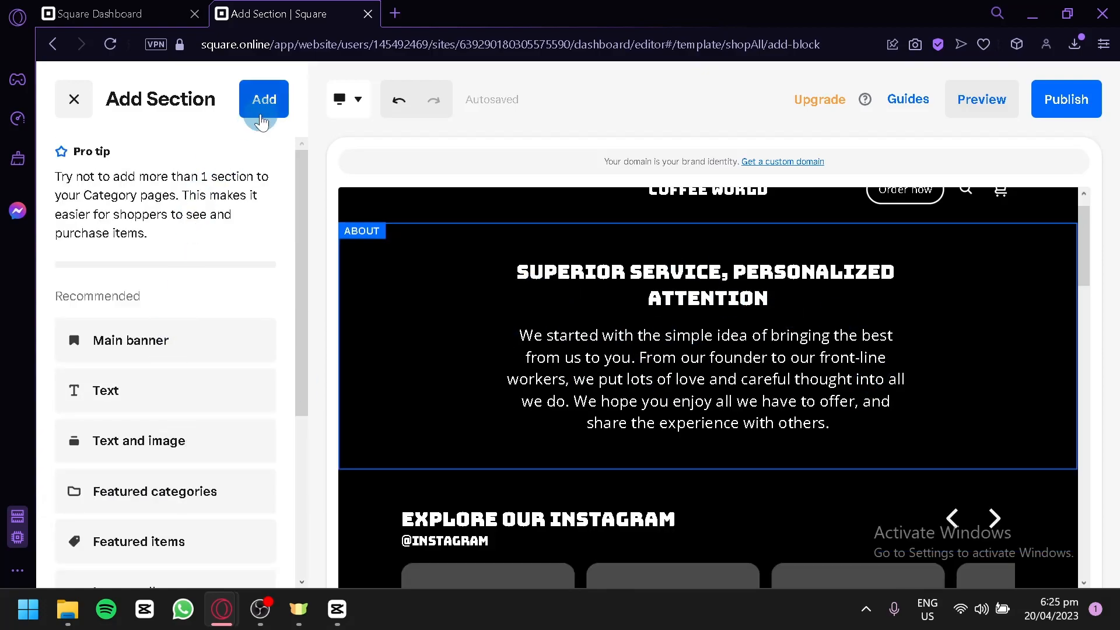
pyautogui.scroll(-5, 233, 248)
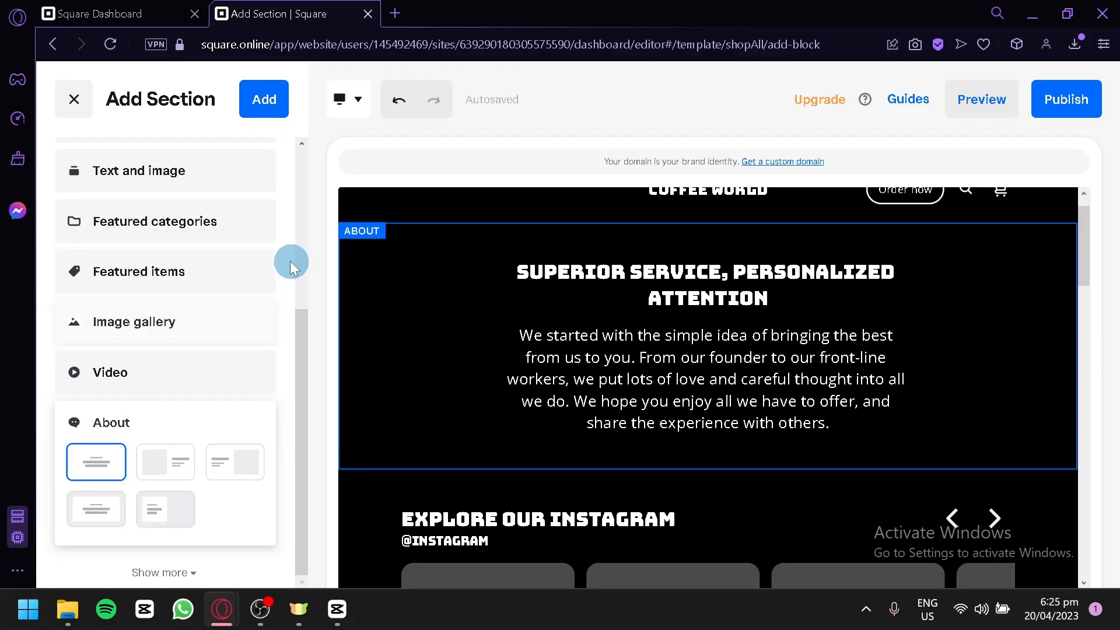
pyautogui.click(246, 108)
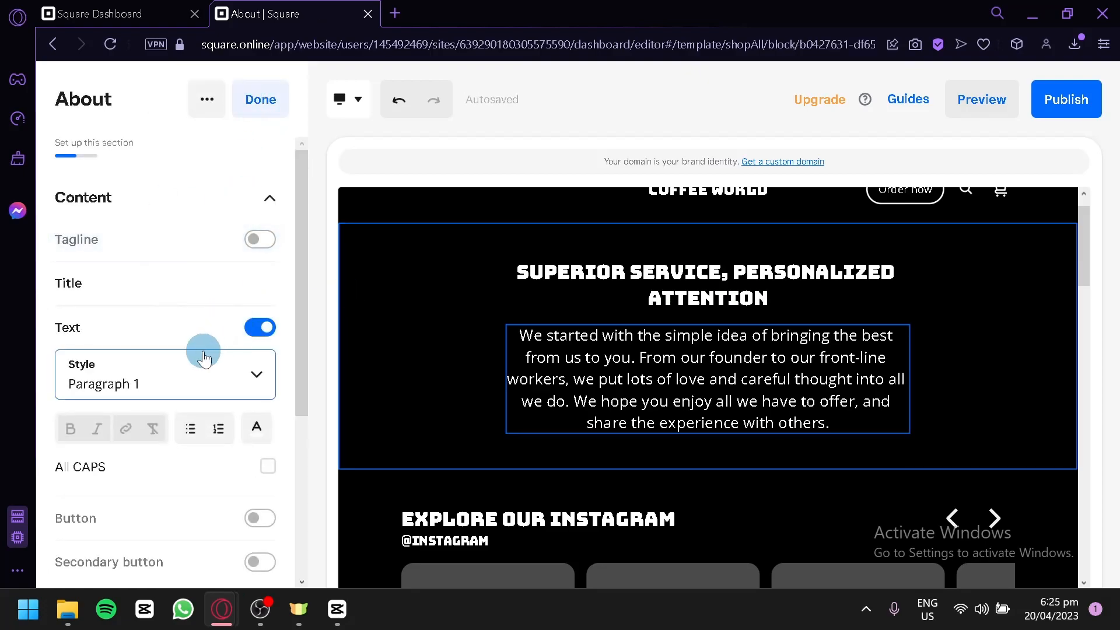
pyautogui.click(250, 100)
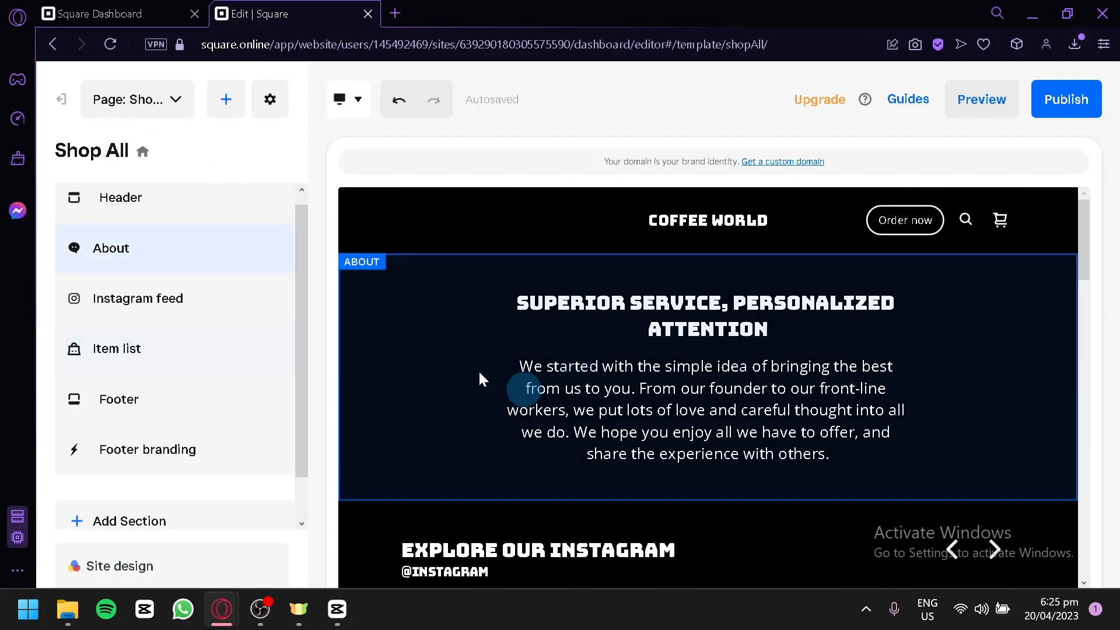
# Move the About section below the Item list section and review the page's section order.
pyautogui.scroll(1, 129, 265)
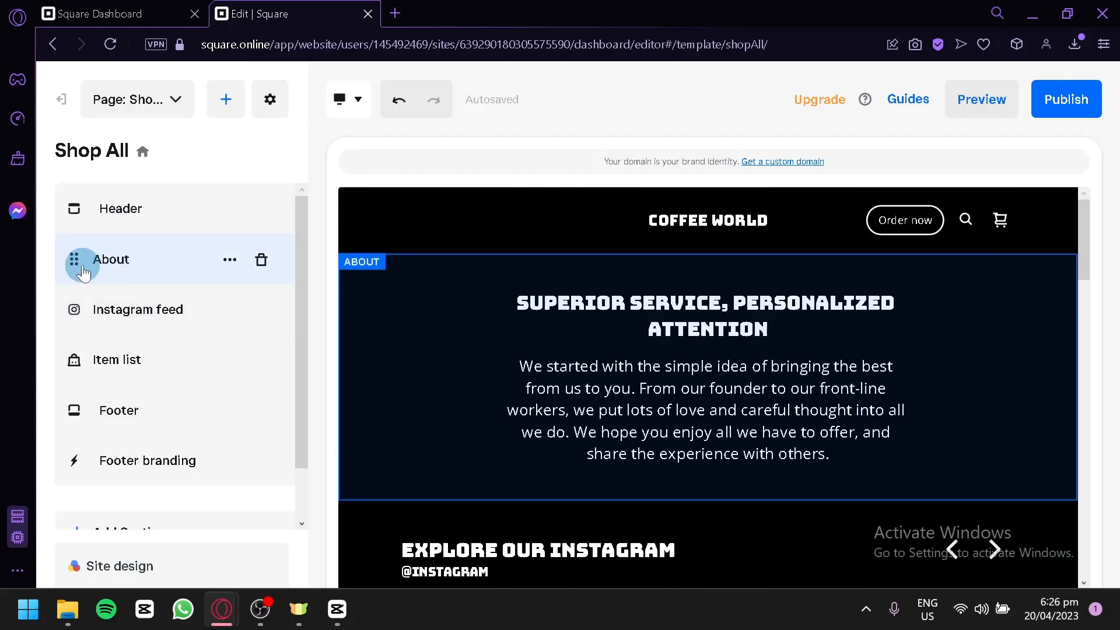
pyautogui.moveTo(74, 259); pyautogui.dragTo(69, 370)
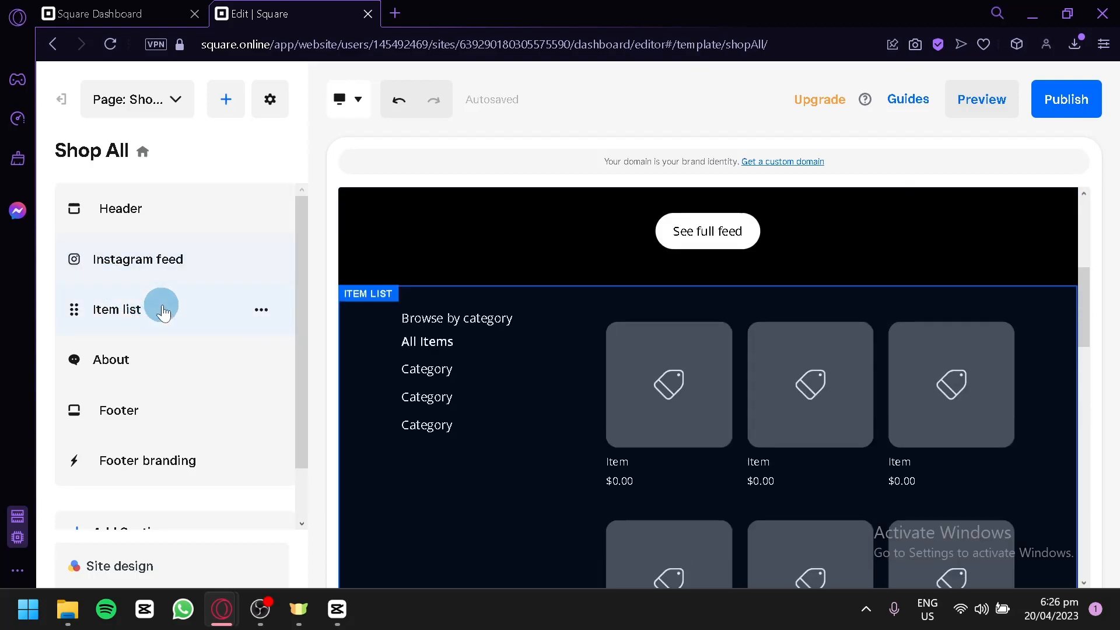
pyautogui.click(175, 342)
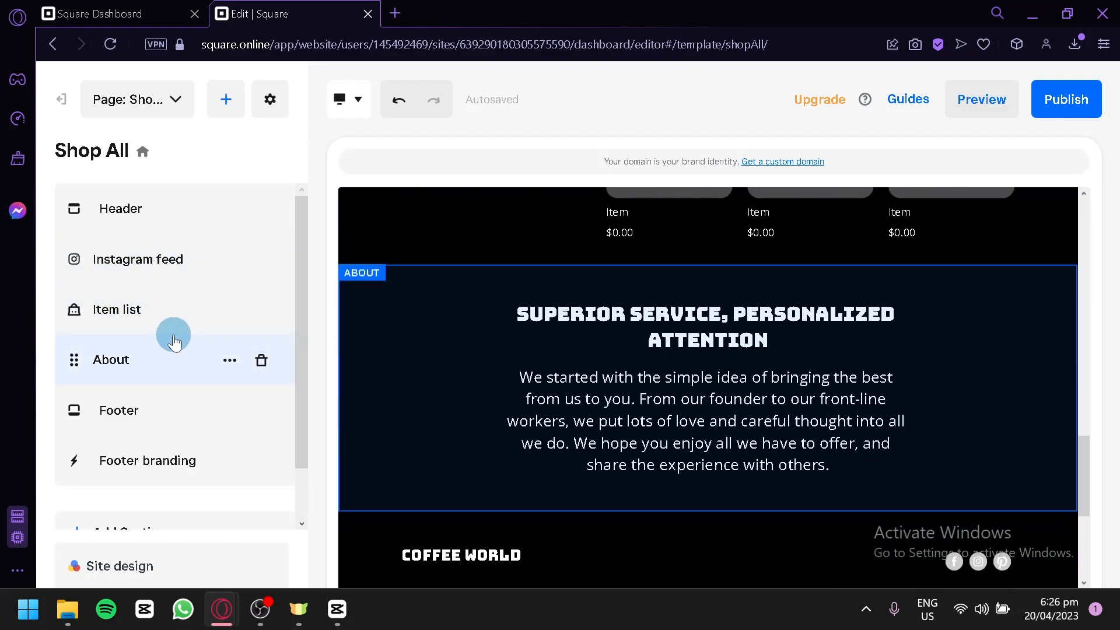
pyautogui.click(170, 305)
pyautogui.click(131, 271)
pyautogui.click(516, 338)
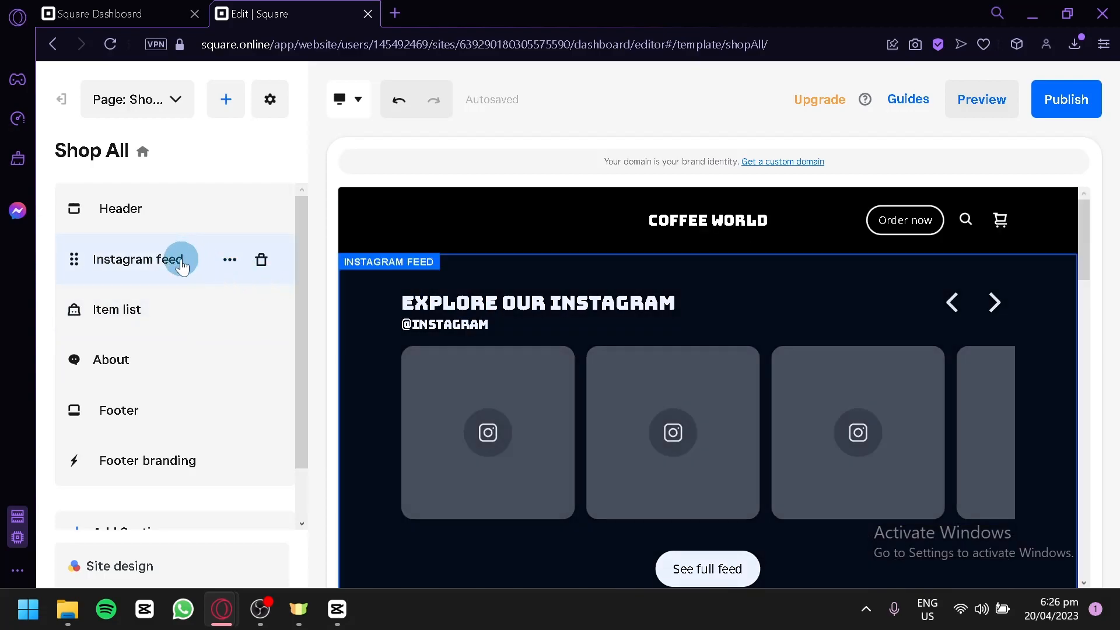
pyautogui.scroll(-5, 526, 270)
pyautogui.scroll(-1, 196, 348)
pyautogui.scroll(1, 197, 352)
pyautogui.scroll(5, 584, 321)
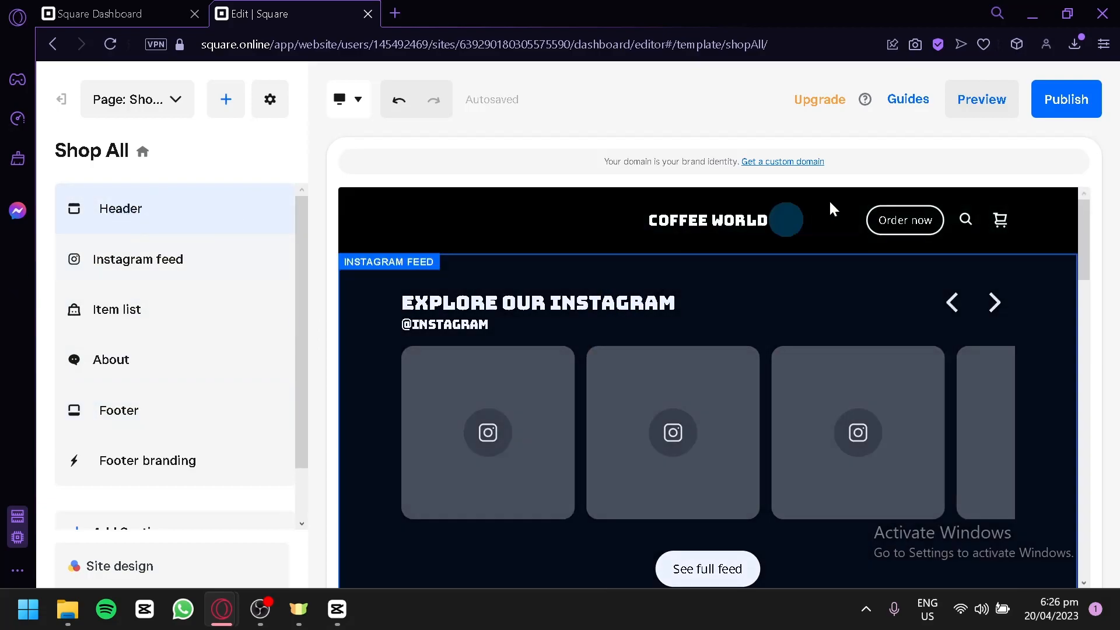
# Turn on Navigation in the page's Header section and open its icon settings.
pyautogui.click(168, 225)
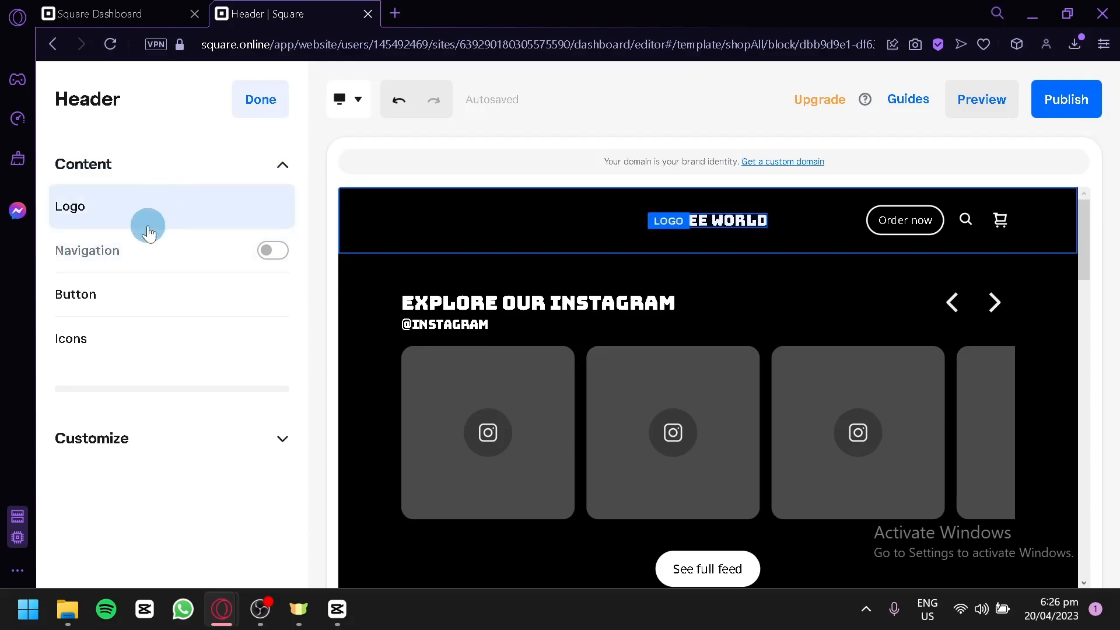
pyautogui.click(272, 252)
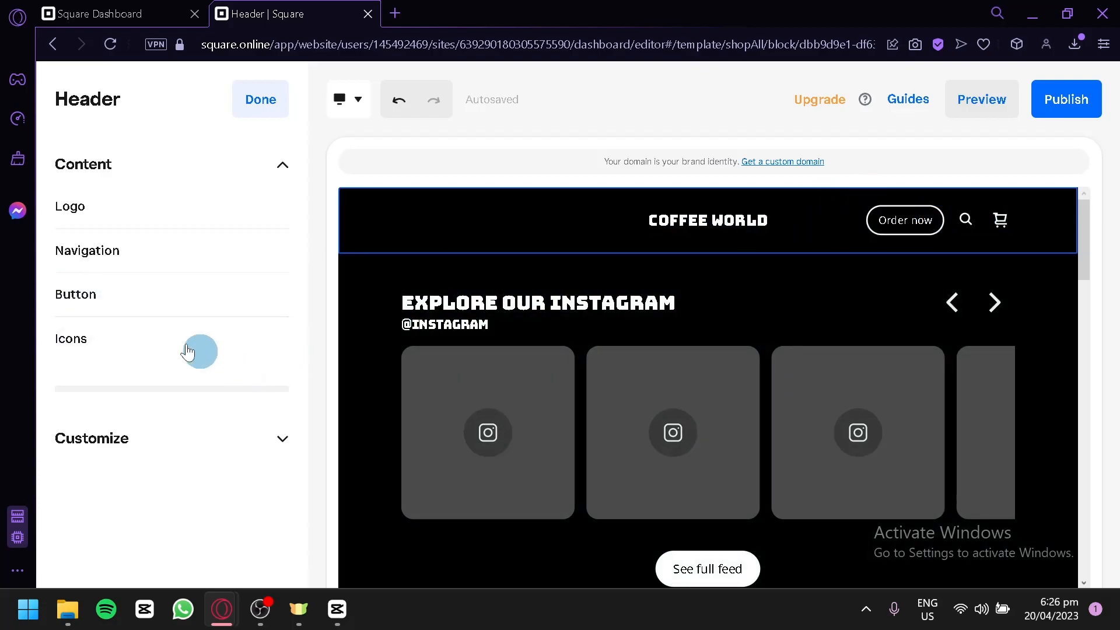
pyautogui.click(117, 365)
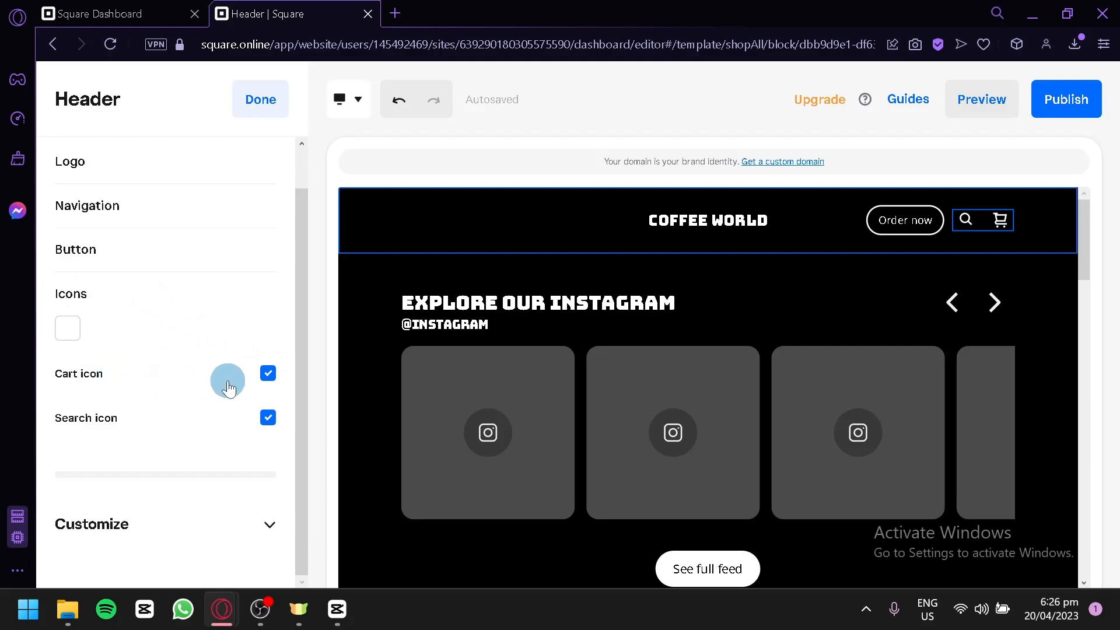
# Check the color choices for the header icons and expand the header's Customize options.
pyautogui.click(73, 324)
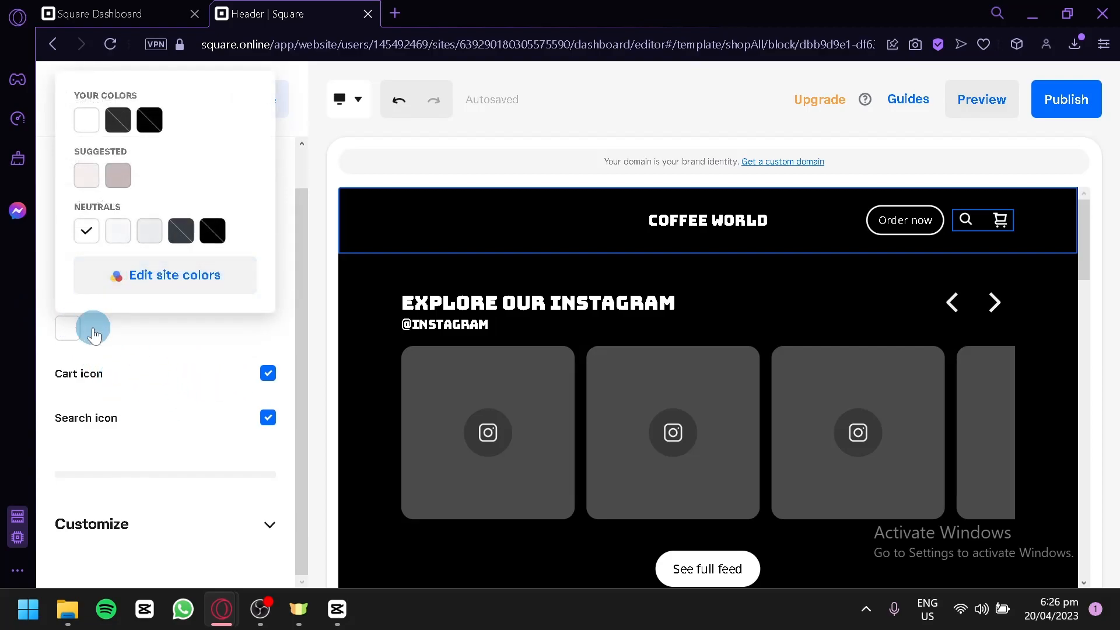
pyautogui.click(95, 349)
pyautogui.click(266, 536)
pyautogui.scroll(-2, 220, 374)
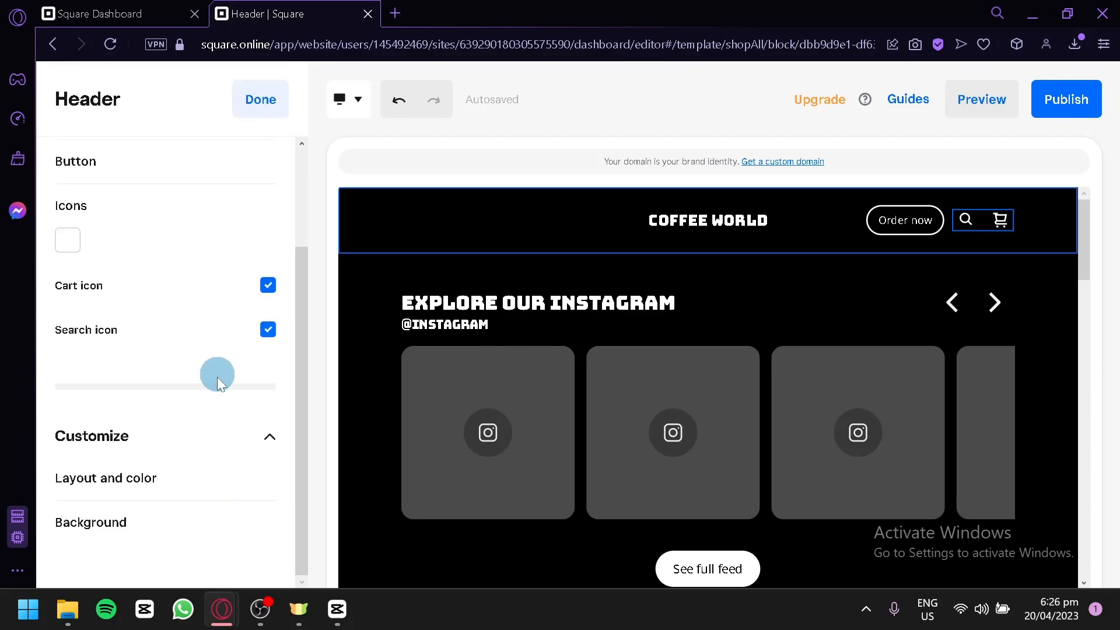
# Compare the available header layouts and apply the first one, with the logo at the left beside the navigation.
pyautogui.click(162, 494)
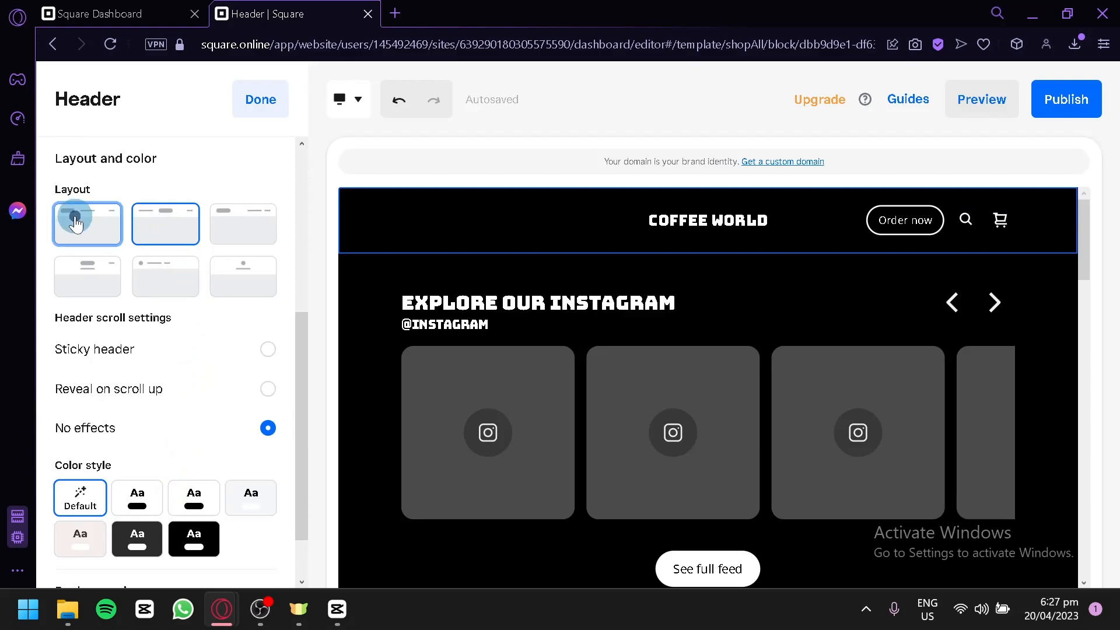
pyautogui.click(74, 222)
pyautogui.click(238, 233)
pyautogui.click(110, 260)
pyautogui.click(172, 268)
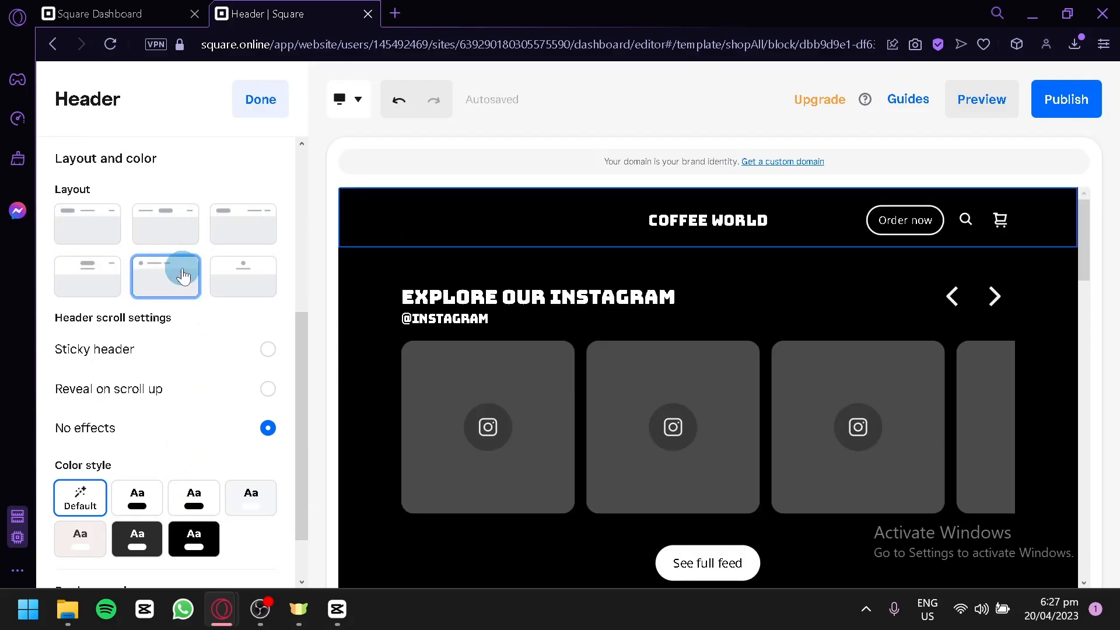
pyautogui.click(243, 278)
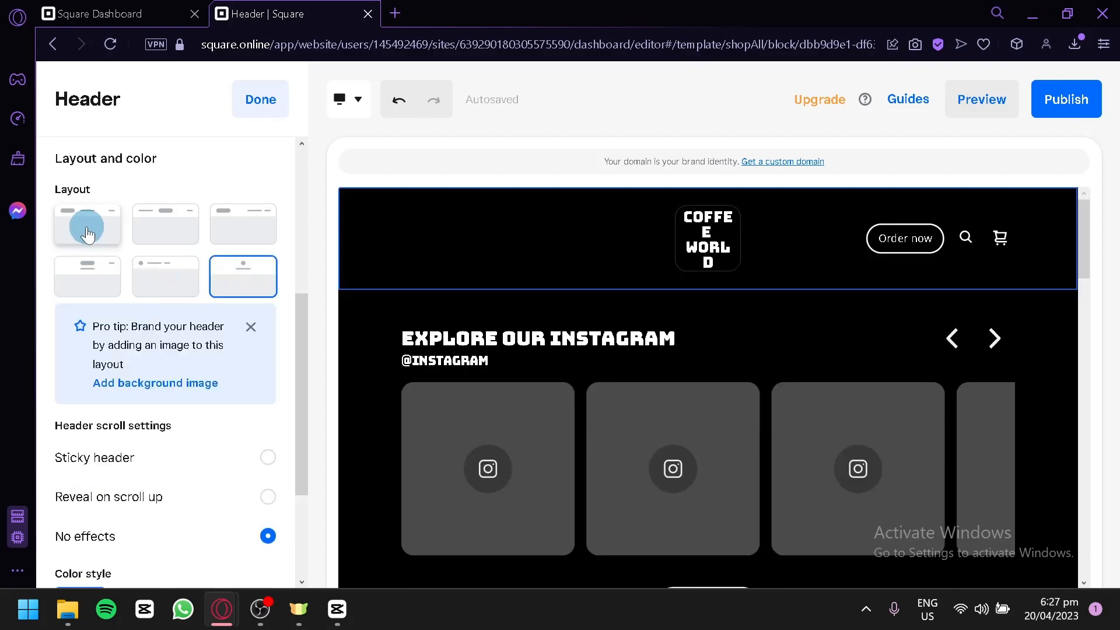
pyautogui.click(86, 226)
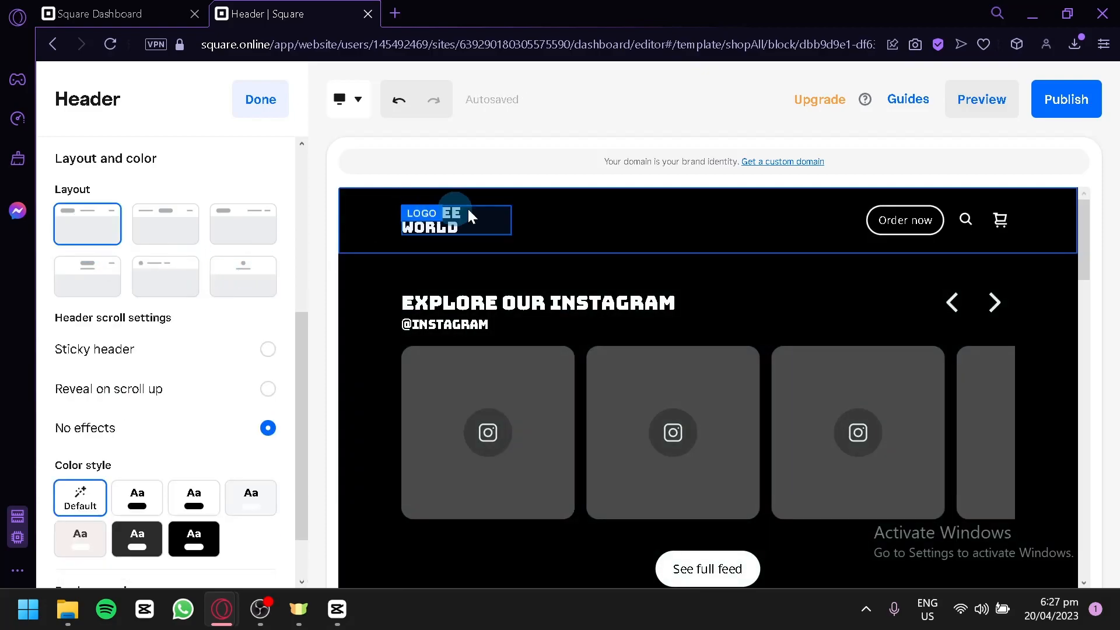
# Set the header's scroll behavior to Reveal on scroll up and check its background setting.
pyautogui.scroll(-1, 175, 297)
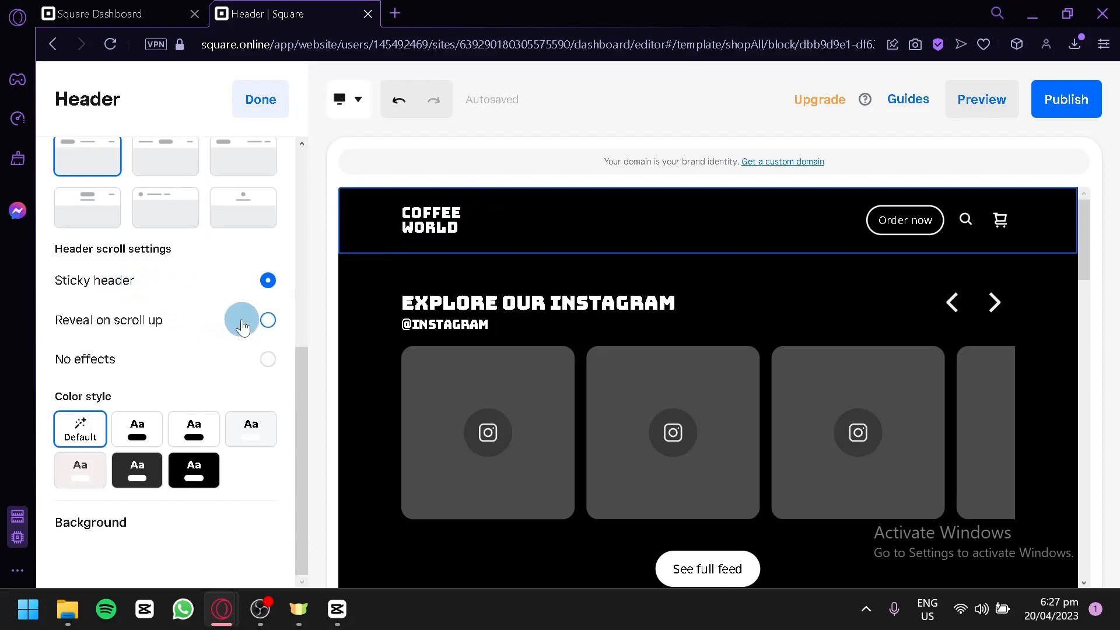
pyautogui.click(250, 363)
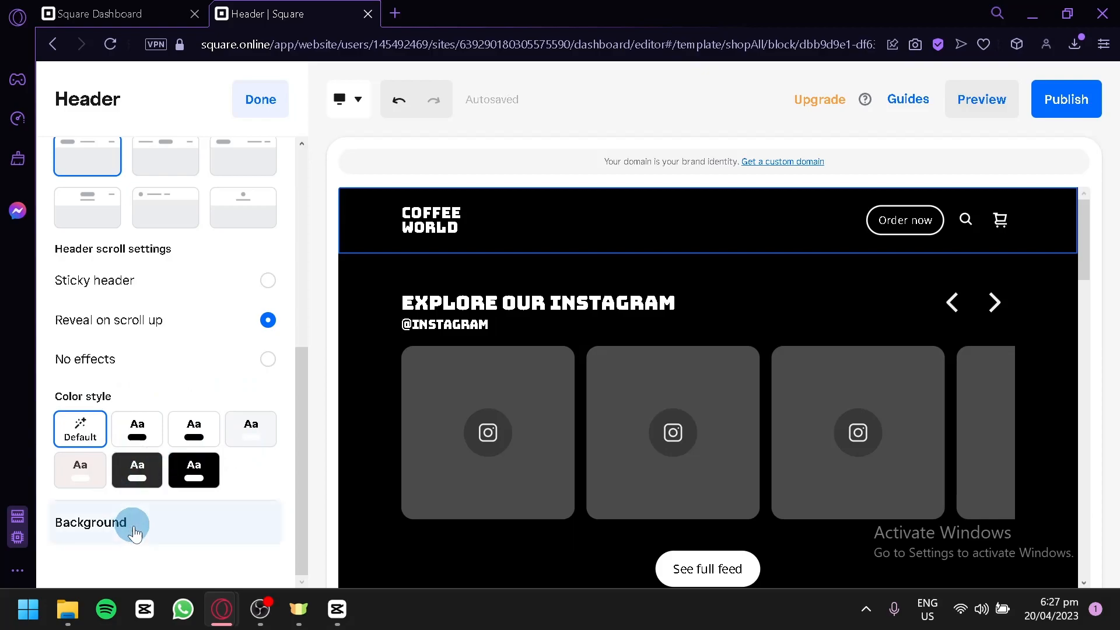
pyautogui.click(156, 513)
pyautogui.scroll(-1, 163, 490)
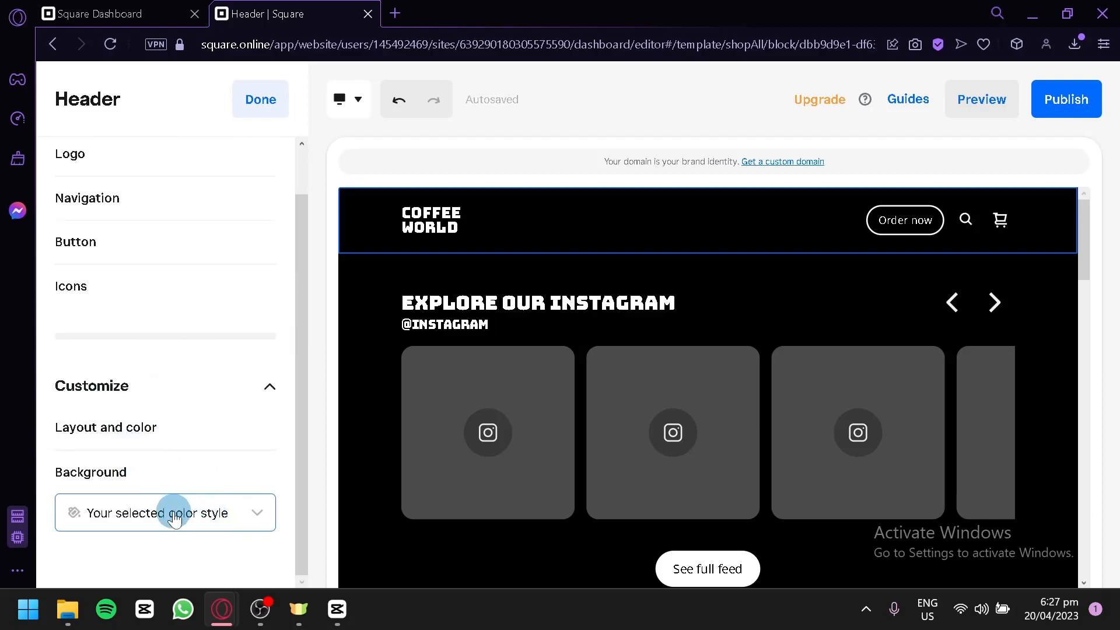
pyautogui.scroll(1, 204, 409)
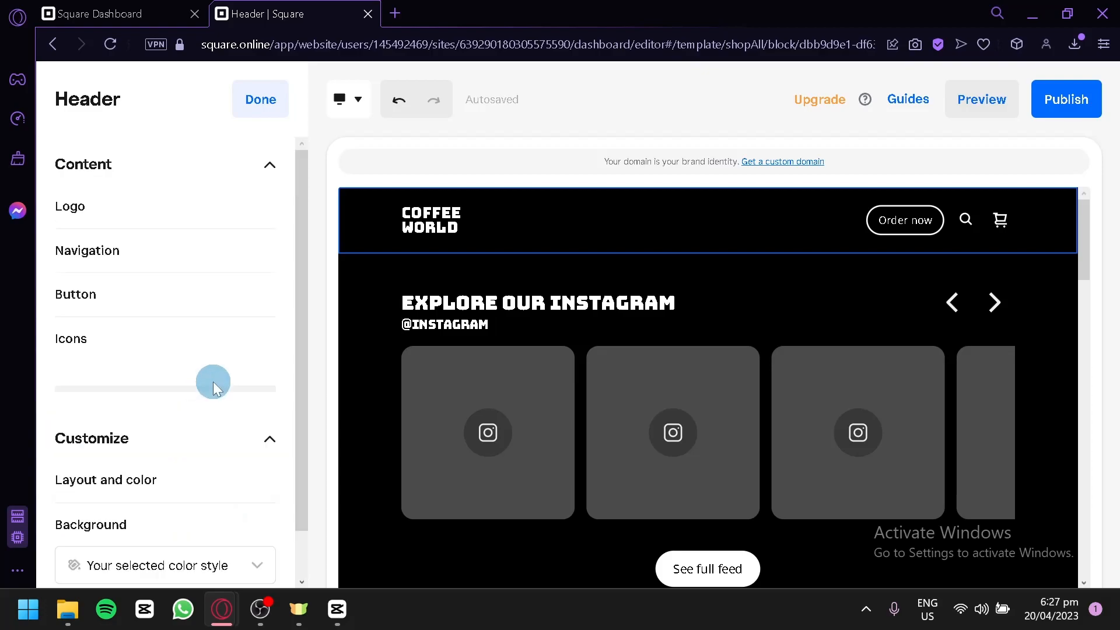
# Change the header logo's type to Image and upload Untitled design (6).png as the logo.
pyautogui.click(114, 211)
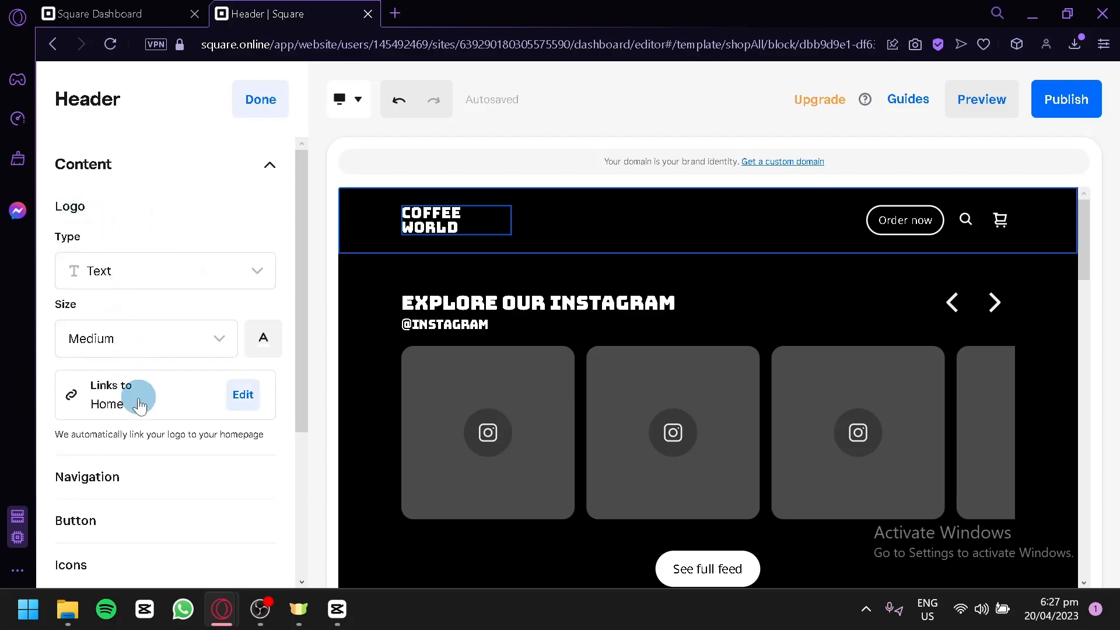
pyautogui.click(207, 270)
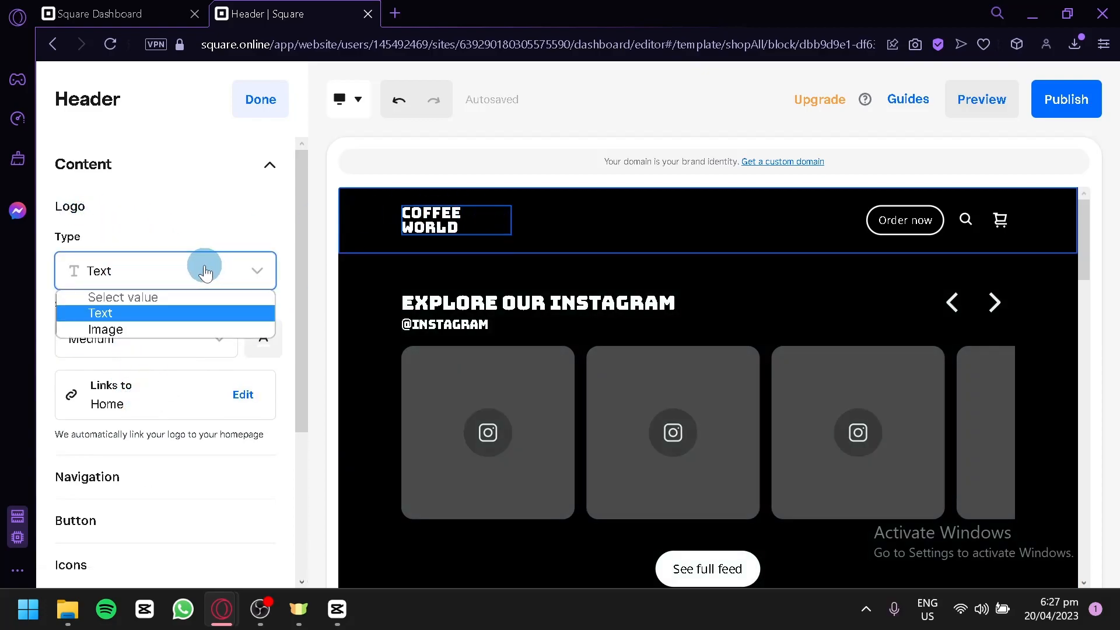
pyautogui.click(156, 328)
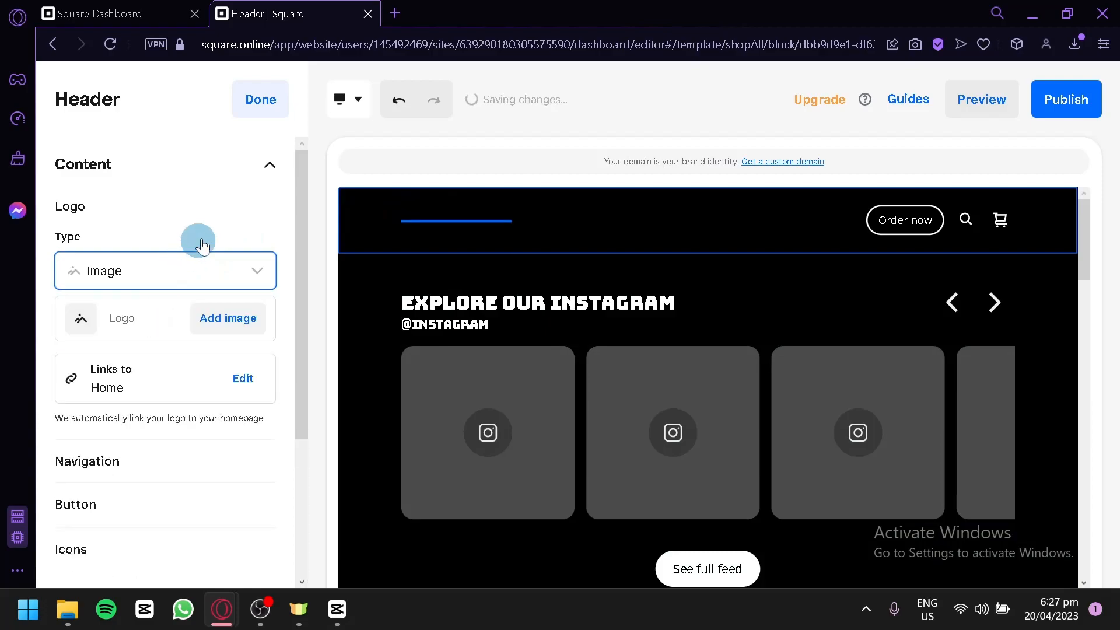
pyautogui.click(228, 318)
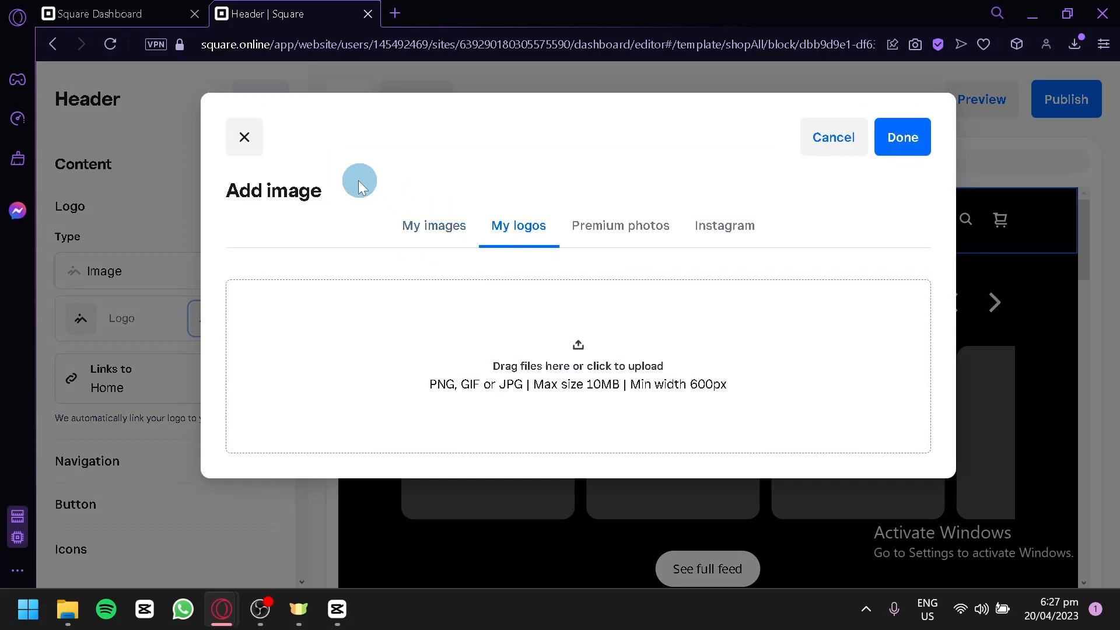
pyautogui.click(458, 233)
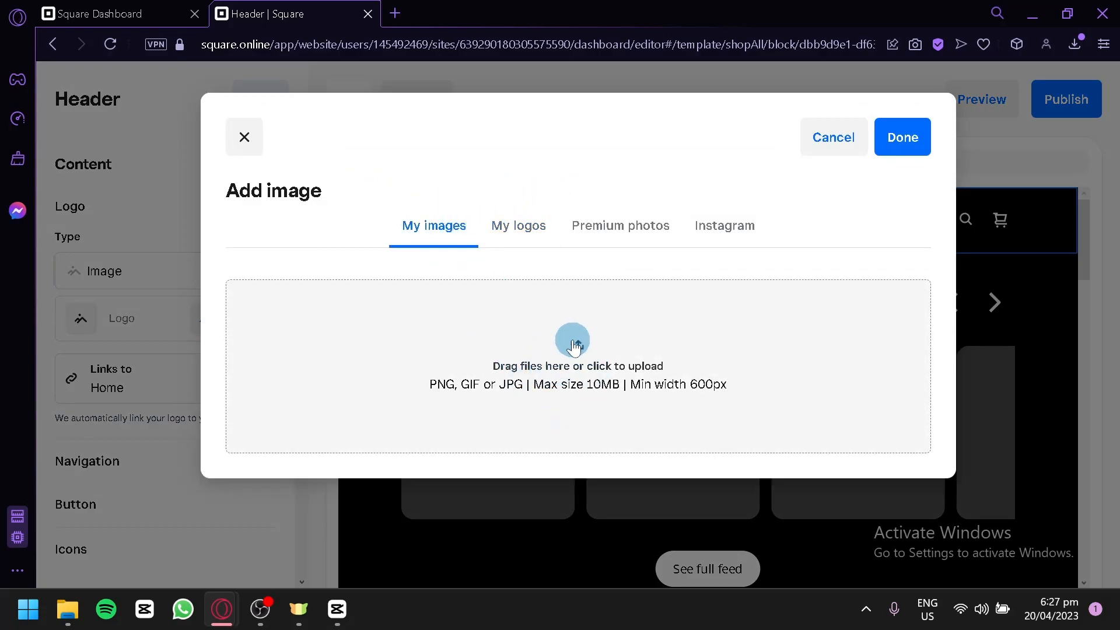
pyautogui.click(573, 346)
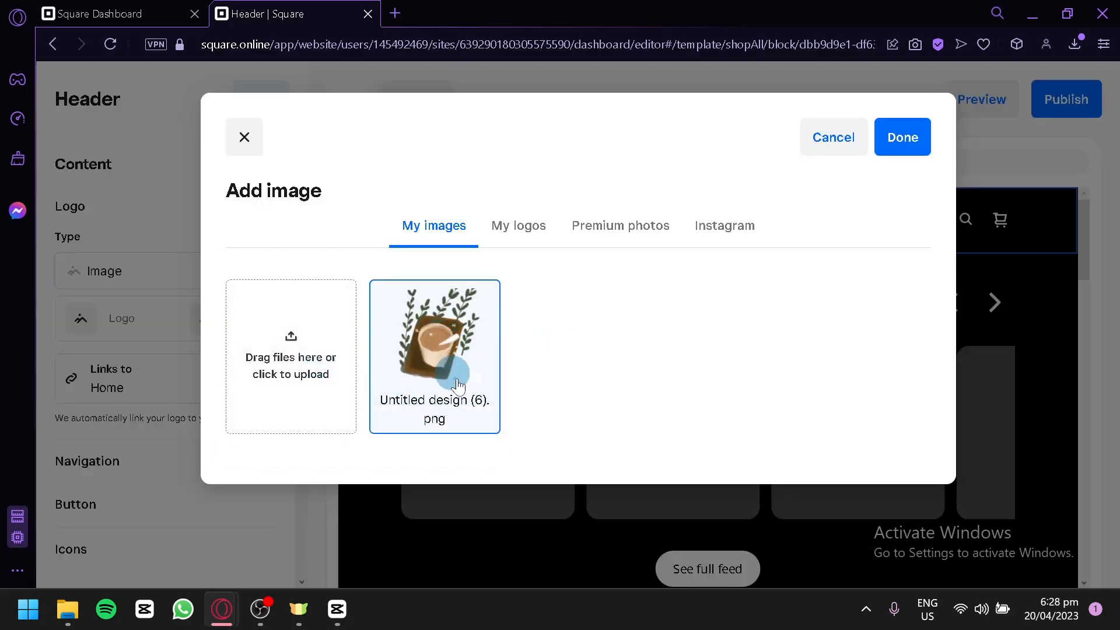
pyautogui.click(913, 146)
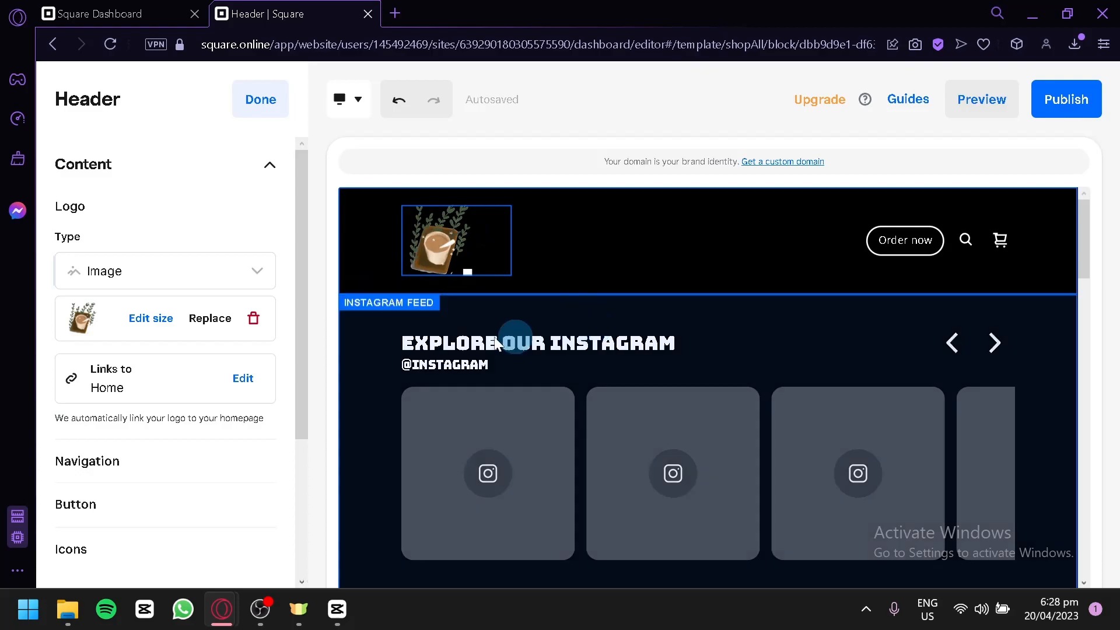
# Review the header logo's link settings and close them without entering a URL.
pyautogui.scroll(-2, 119, 269)
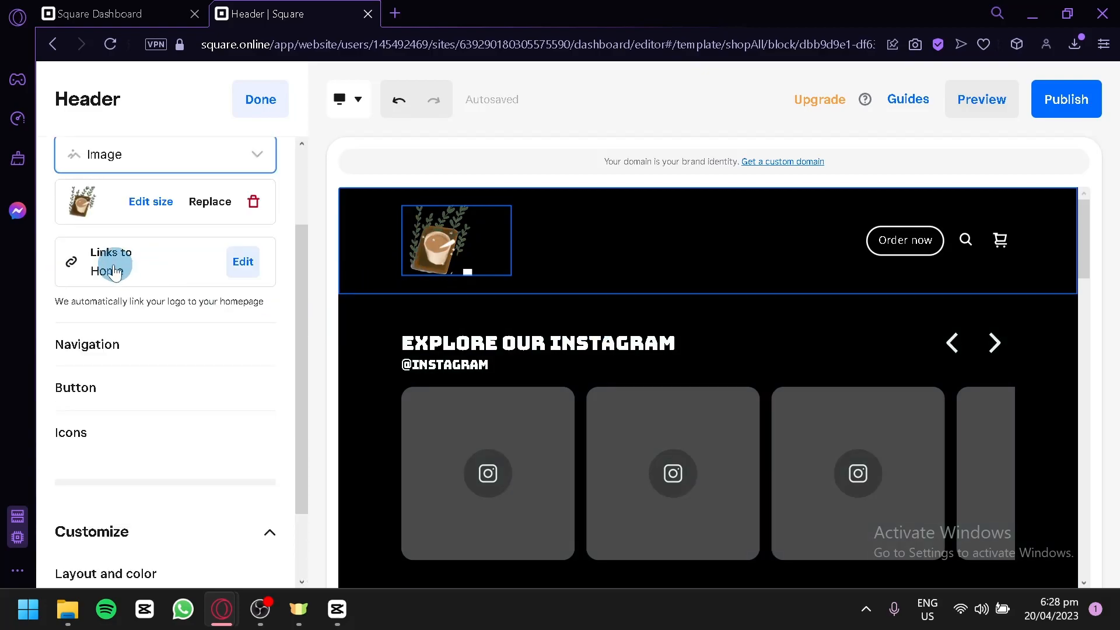
pyautogui.click(252, 262)
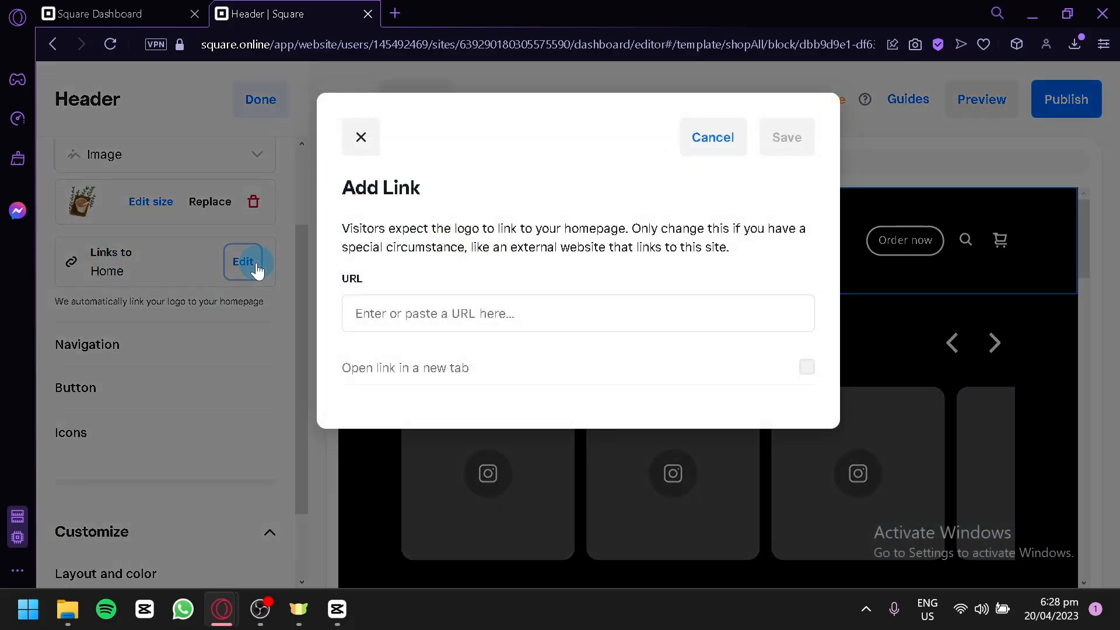
pyautogui.click(454, 319)
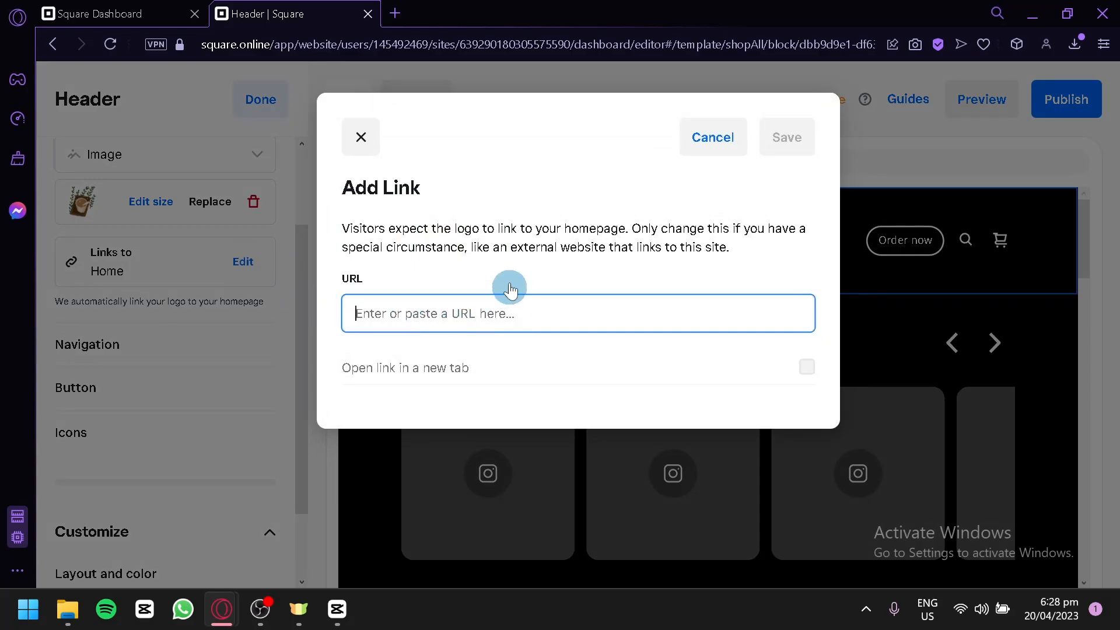
pyautogui.click(709, 141)
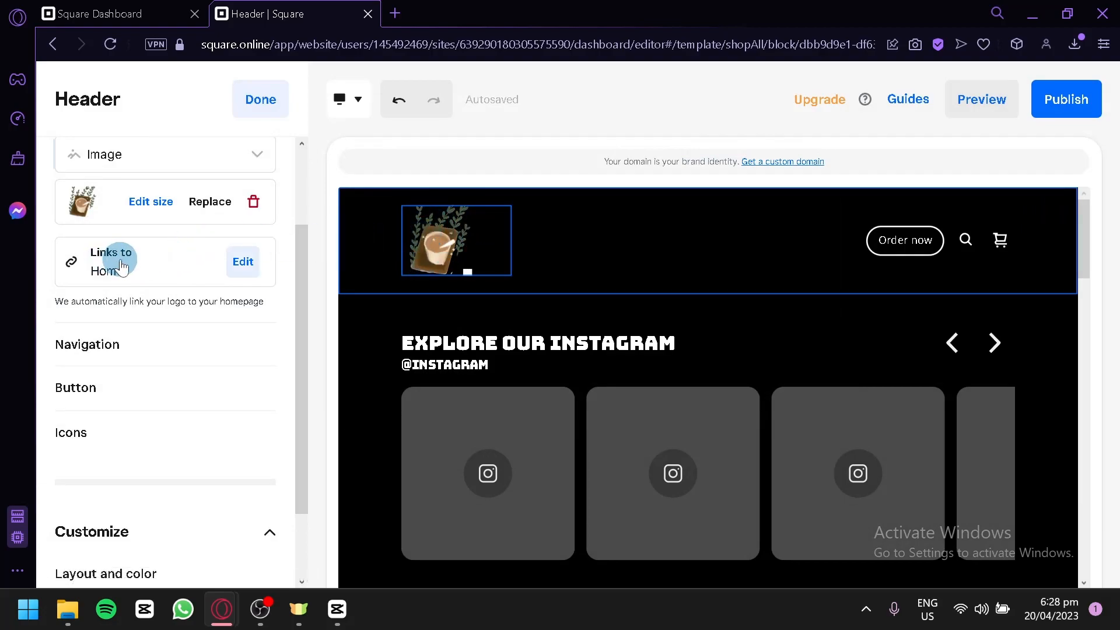
pyautogui.scroll(-5, 740, 366)
pyautogui.scroll(5, 657, 240)
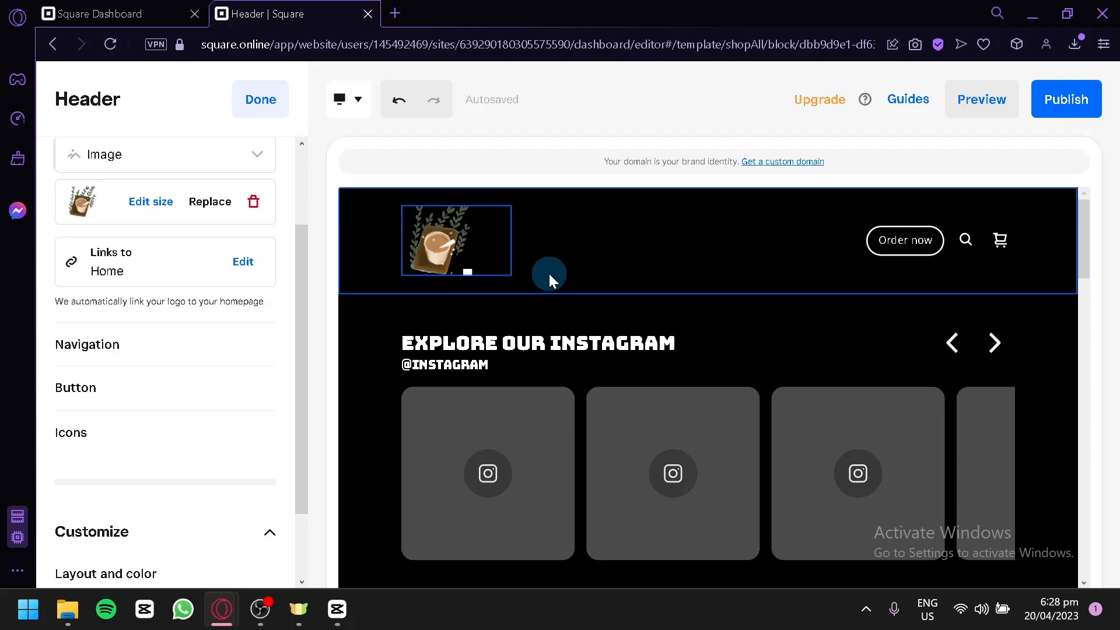
# Explore the link types for a new header navigation link, trying Item page, and leave without adding one.
pyautogui.click(175, 353)
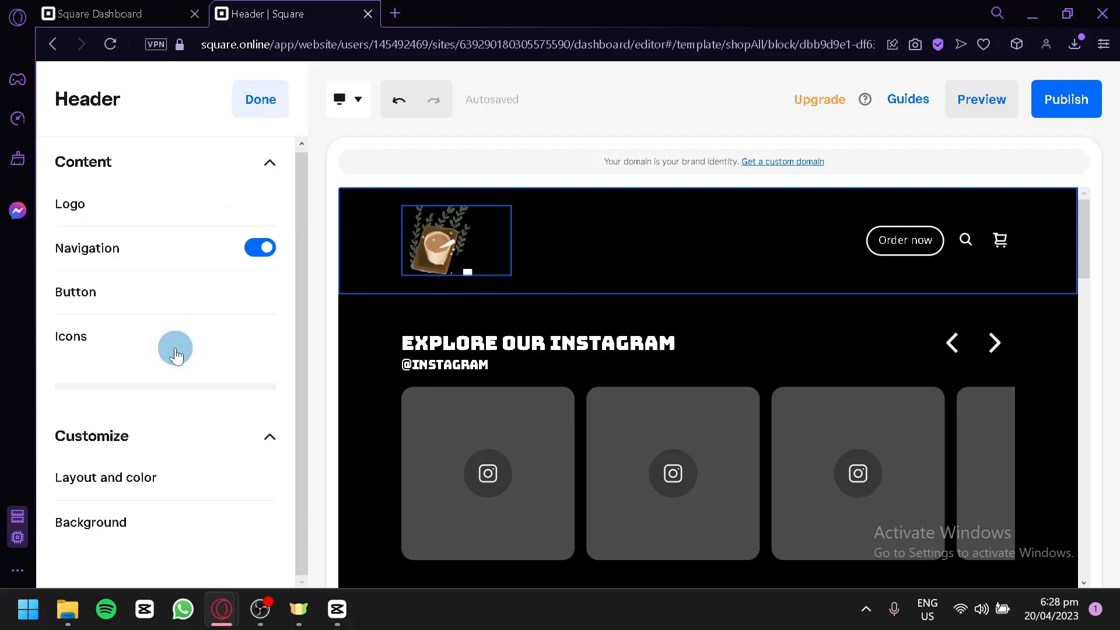
pyautogui.click(227, 303)
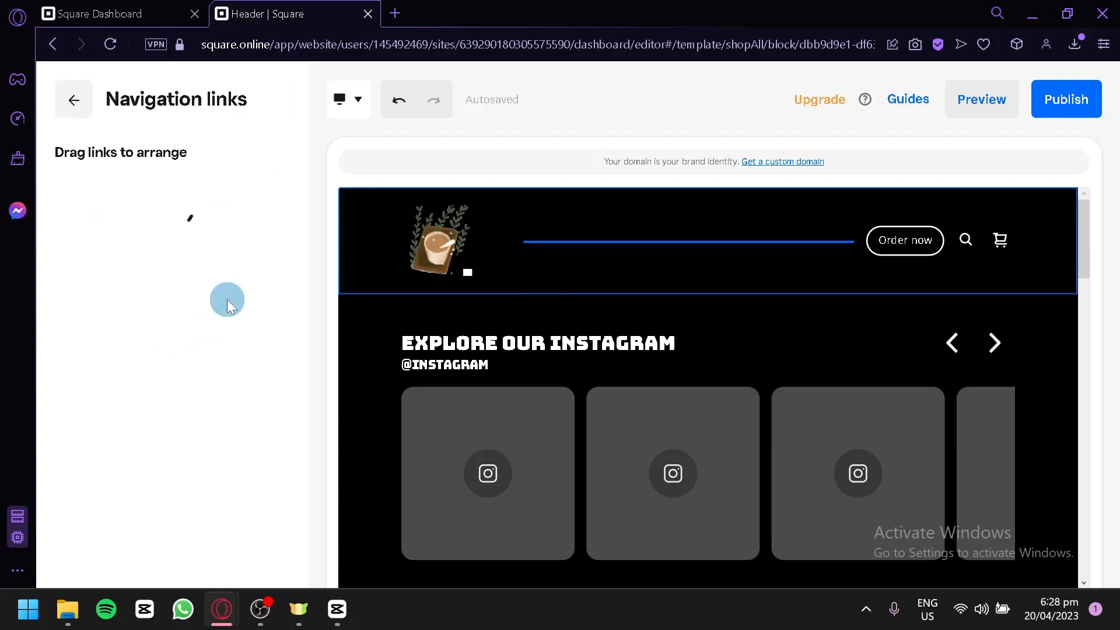
pyautogui.click(224, 209)
pyautogui.click(401, 251)
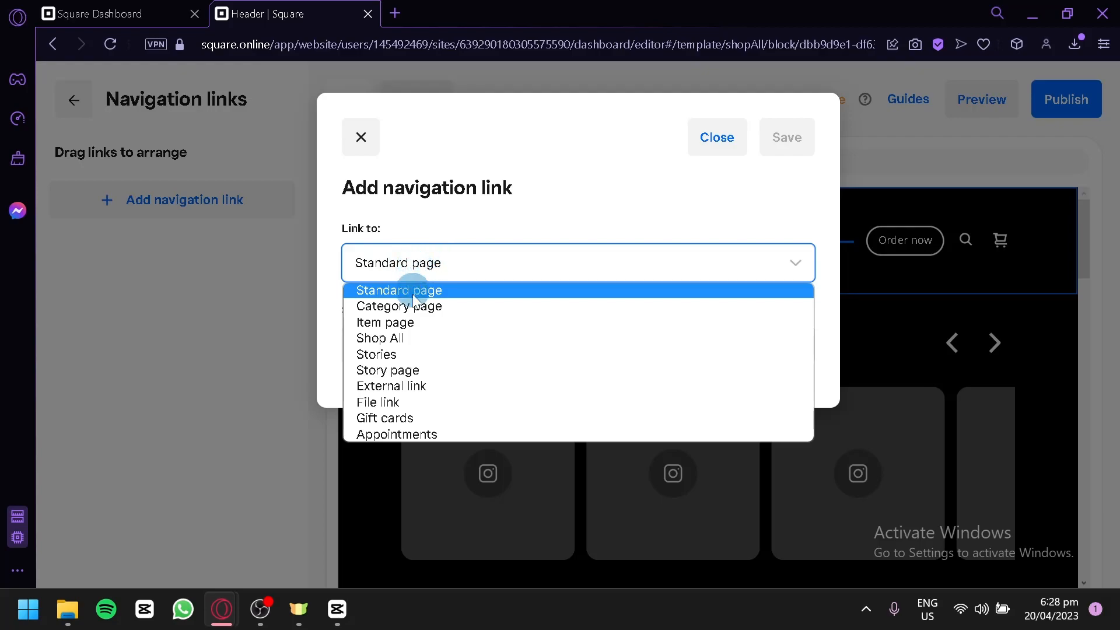
pyautogui.click(423, 321)
pyautogui.click(445, 350)
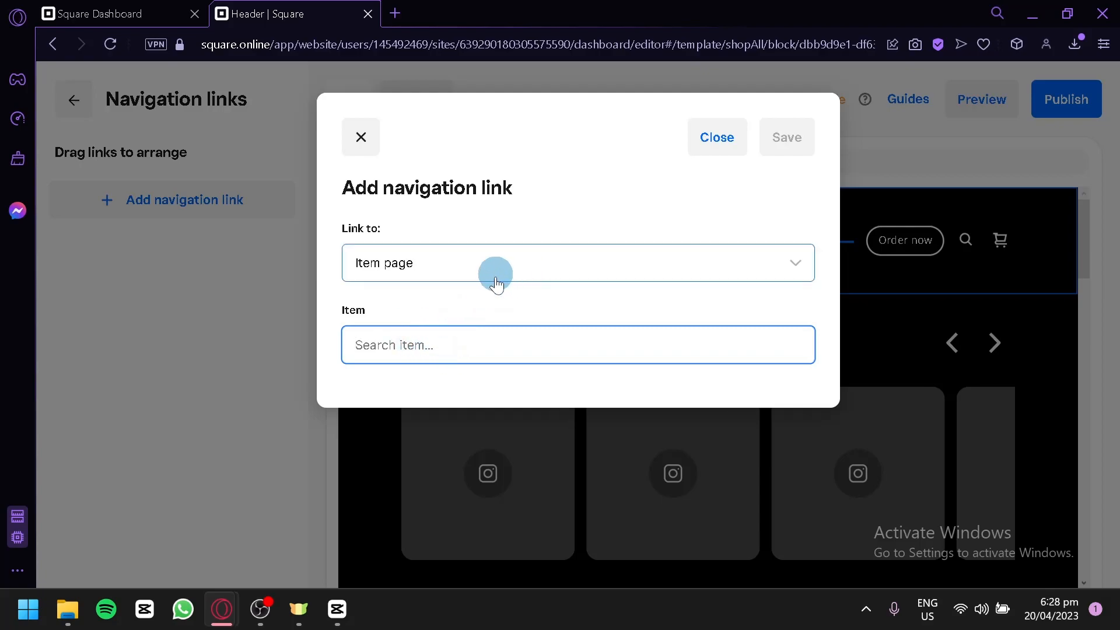
pyautogui.click(715, 140)
pyautogui.click(74, 100)
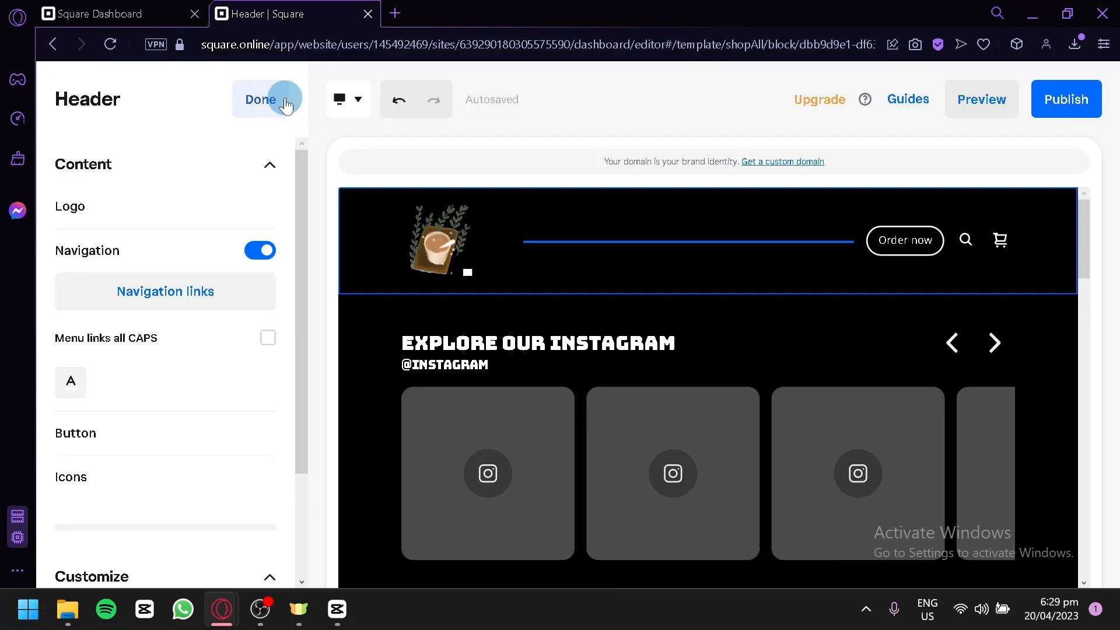
# Finish editing the header and open the Instagram feed section for editing.
pyautogui.click(285, 105)
pyautogui.scroll(-1, 171, 267)
pyautogui.scroll(1, 159, 261)
pyautogui.click(159, 261)
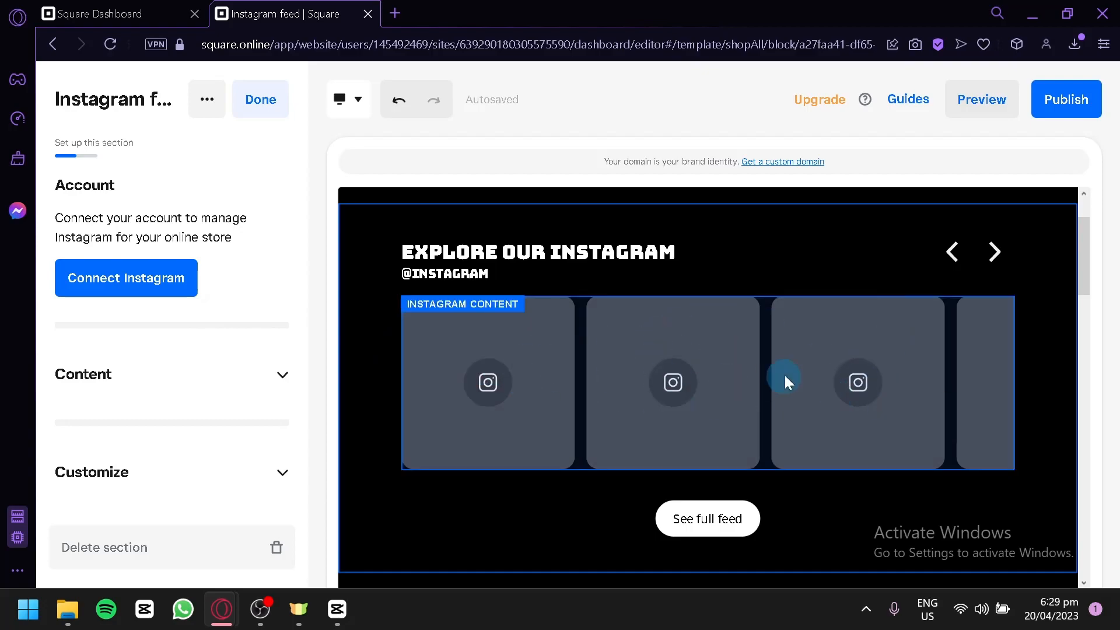
# Expand the Instagram feed section's content options and check the section title's style settings.
pyautogui.click(225, 374)
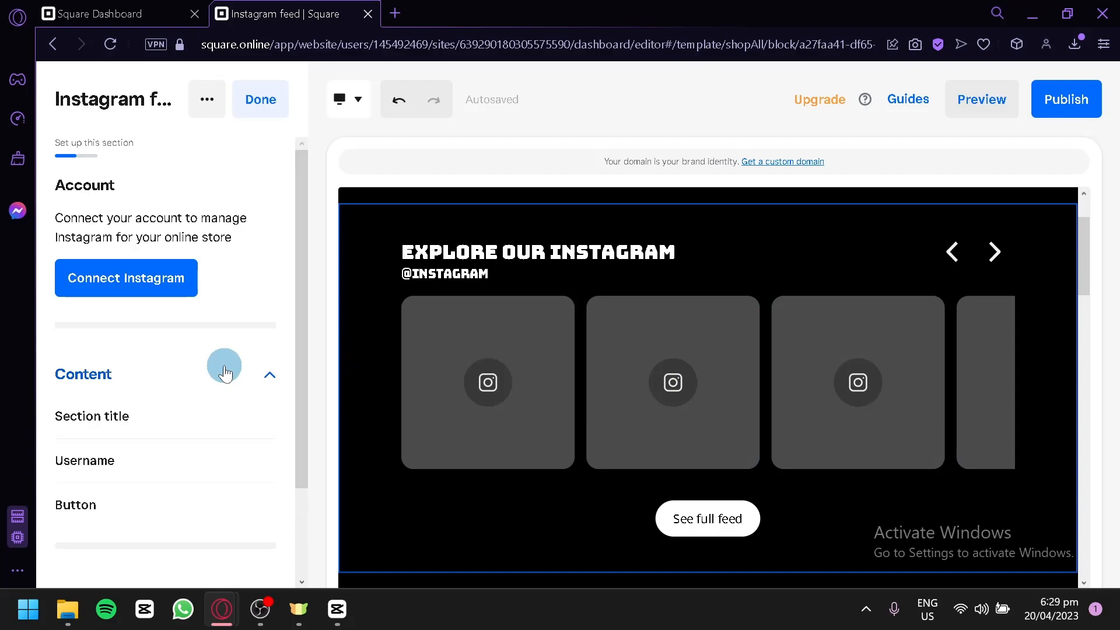
pyautogui.scroll(-2, 175, 280)
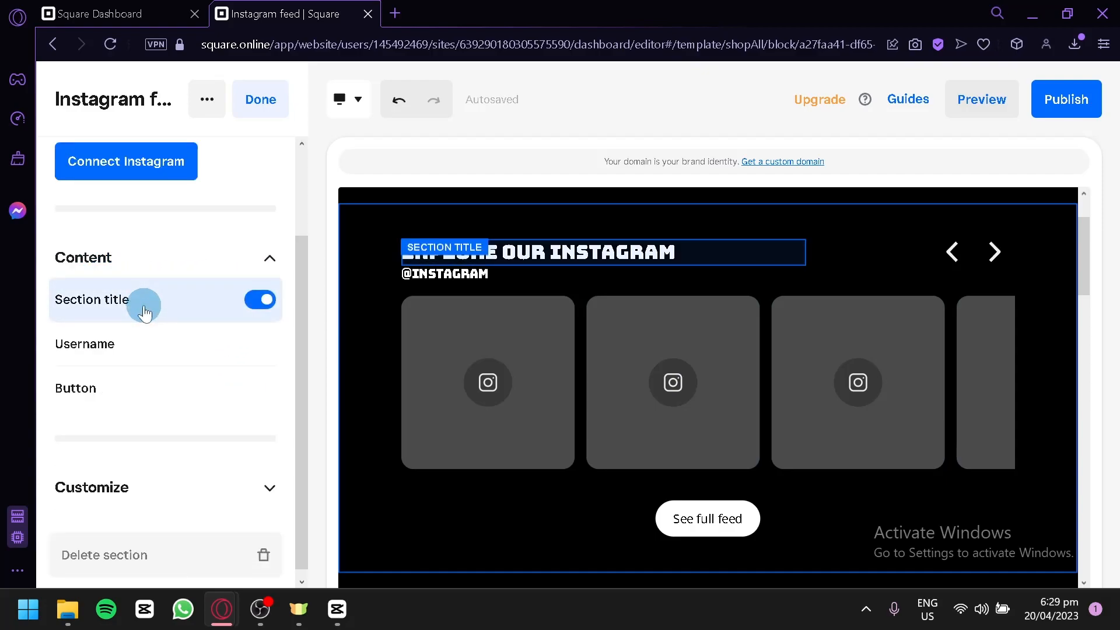
pyautogui.click(145, 313)
pyautogui.click(152, 357)
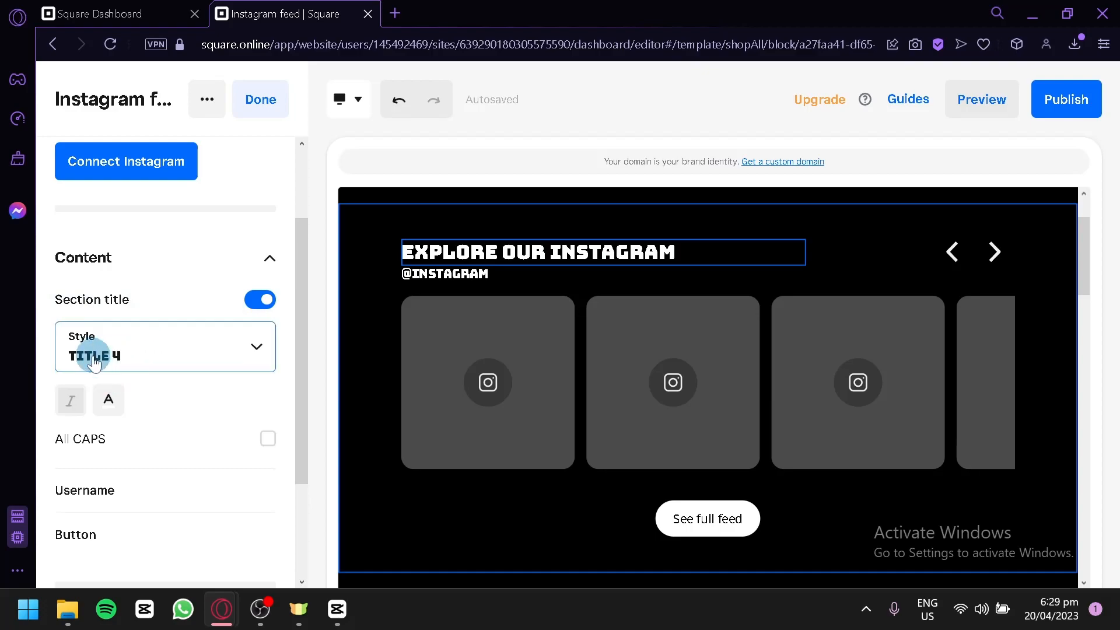
pyautogui.scroll(-2, 113, 453)
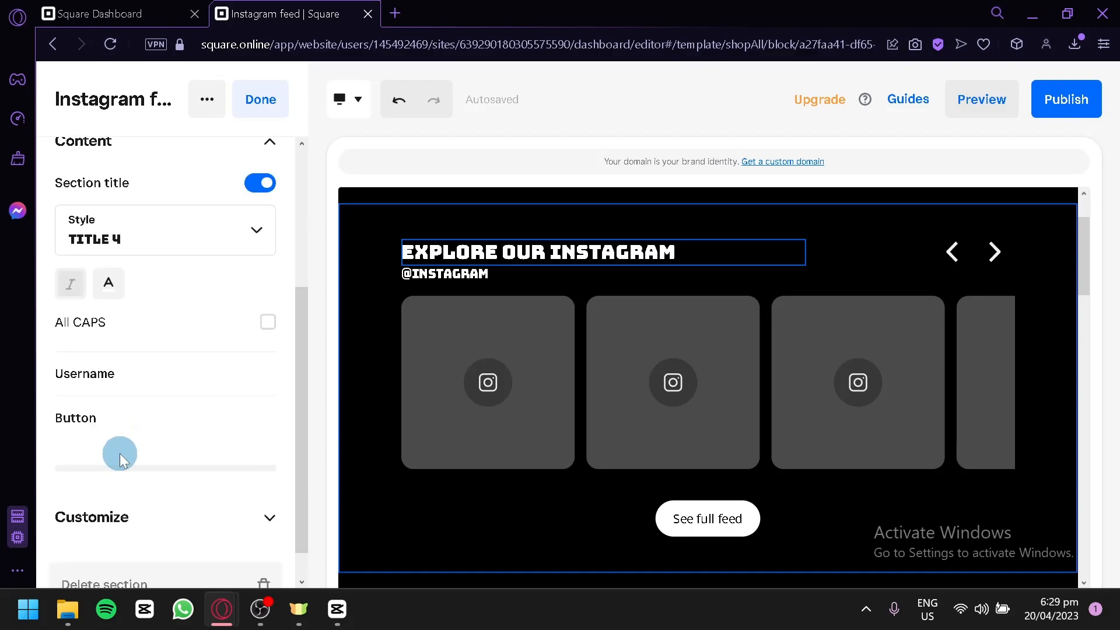
# Turn off the Username in the Instagram feed section and open its button settings.
pyautogui.click(124, 373)
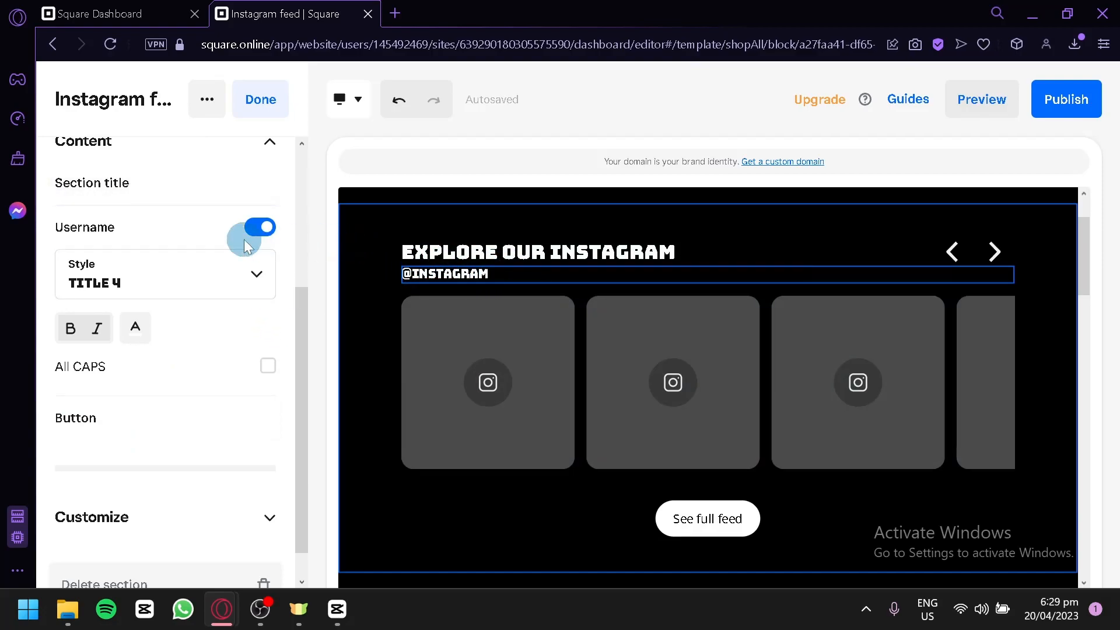
pyautogui.click(265, 240)
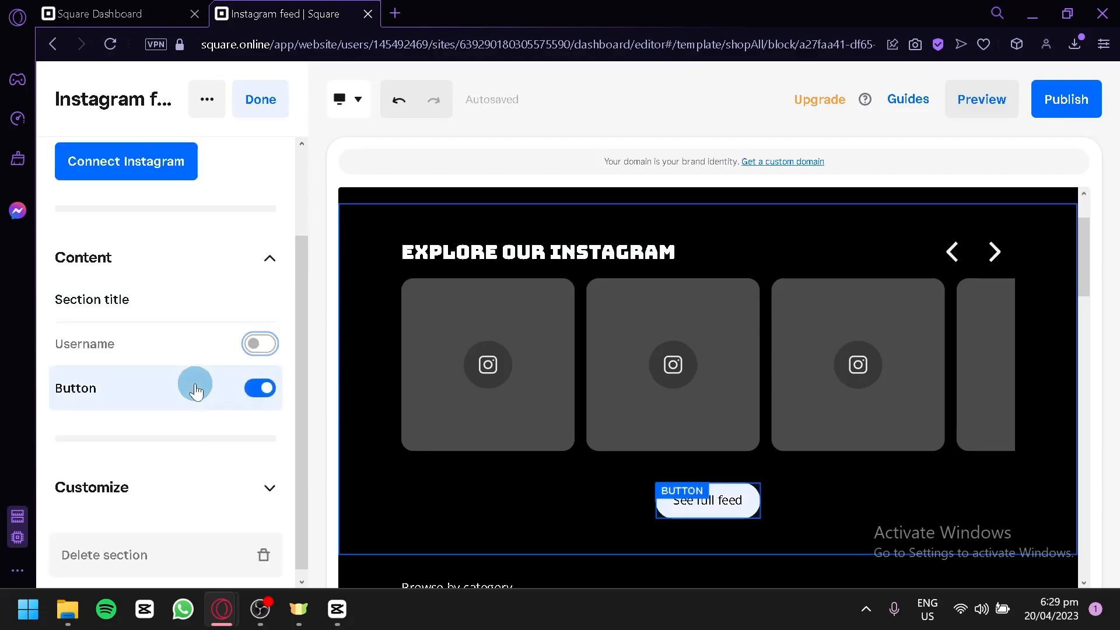
pyautogui.click(195, 389)
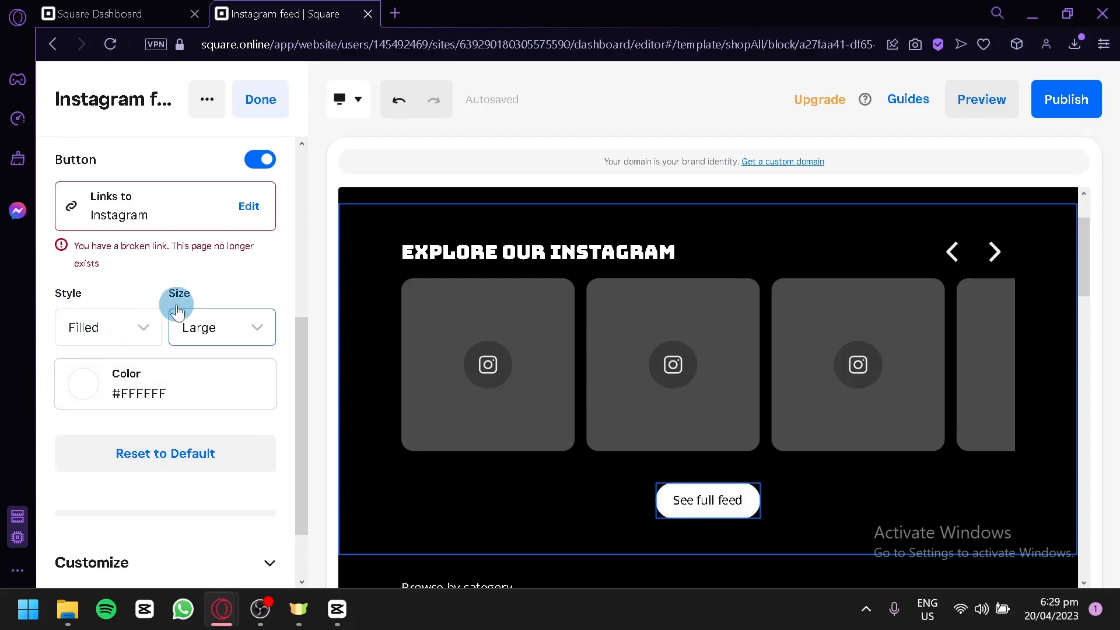
# Expand the Instagram feed section's Customize options, then finish editing the section.
pyautogui.scroll(-2, 198, 437)
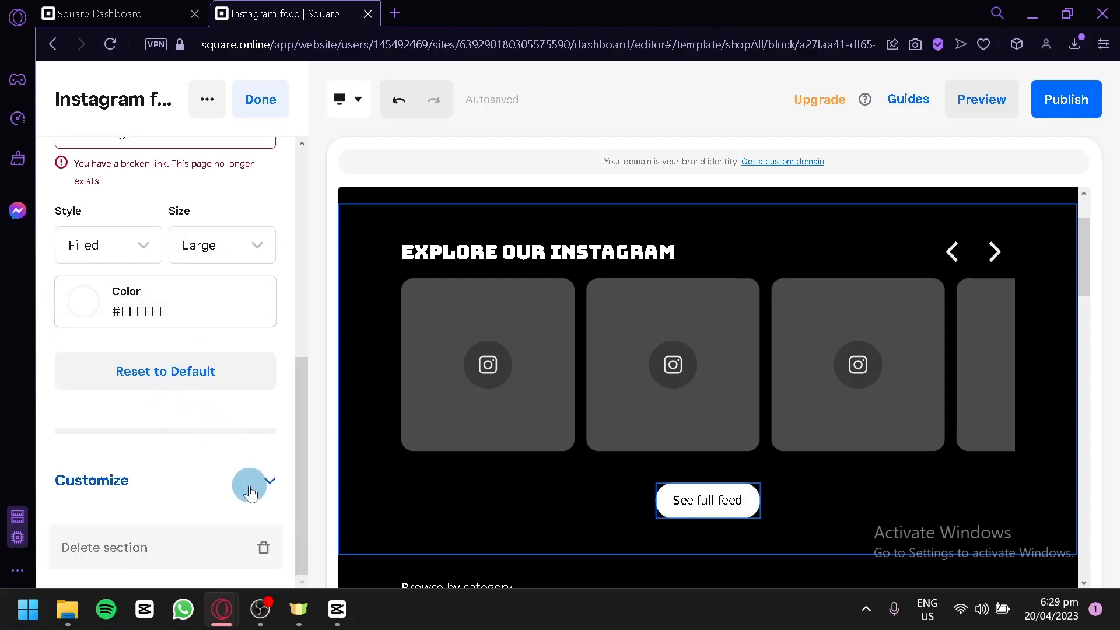
pyautogui.click(251, 478)
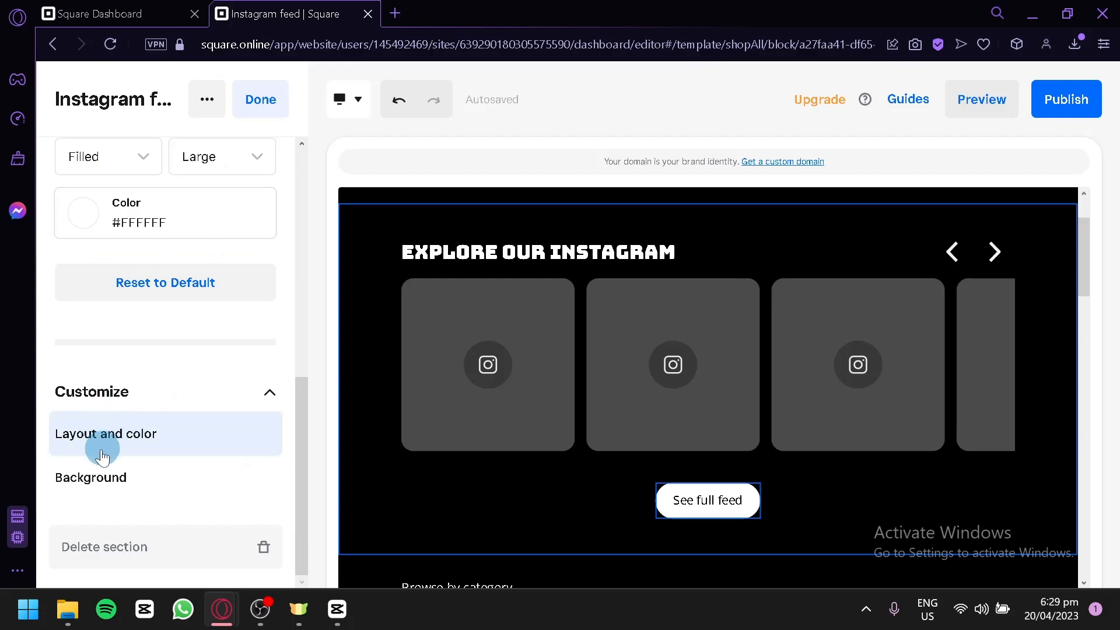
pyautogui.scroll(2, 193, 315)
pyautogui.click(271, 115)
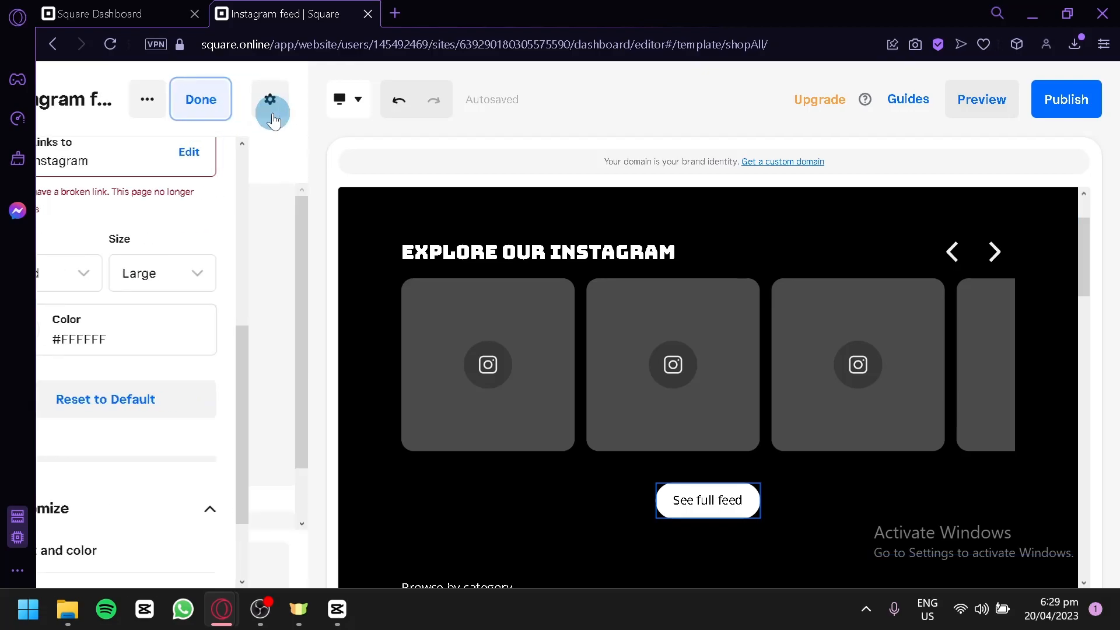
# Open the Footer section and examine its content options, including subscription, social icons, external links and payment methods.
pyautogui.click(174, 305)
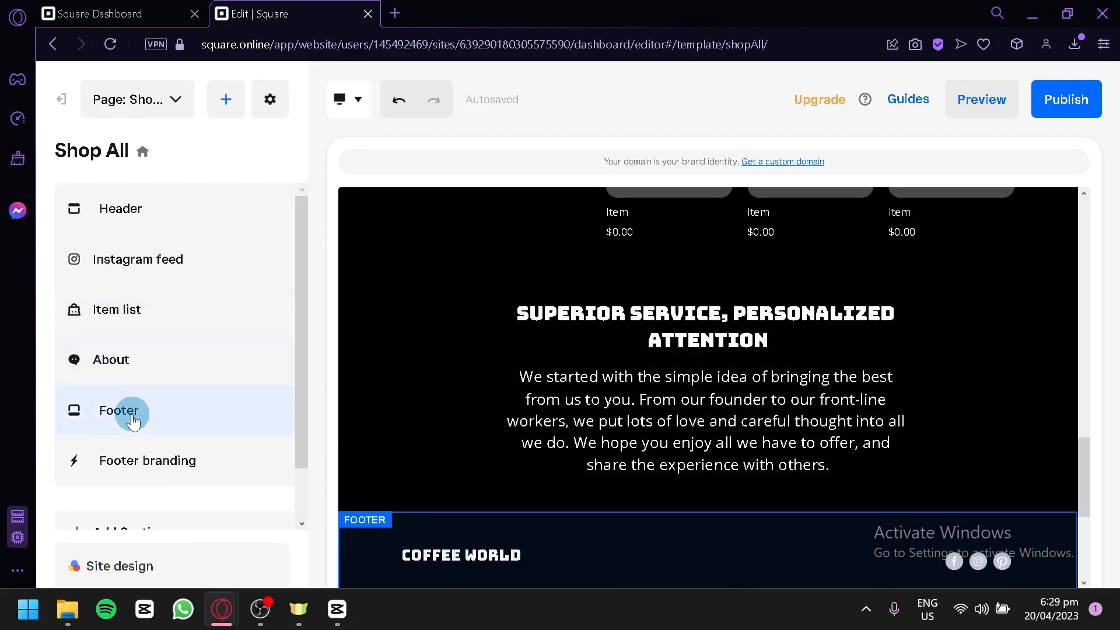
pyautogui.scroll(-1, 141, 471)
pyautogui.scroll(1, 152, 468)
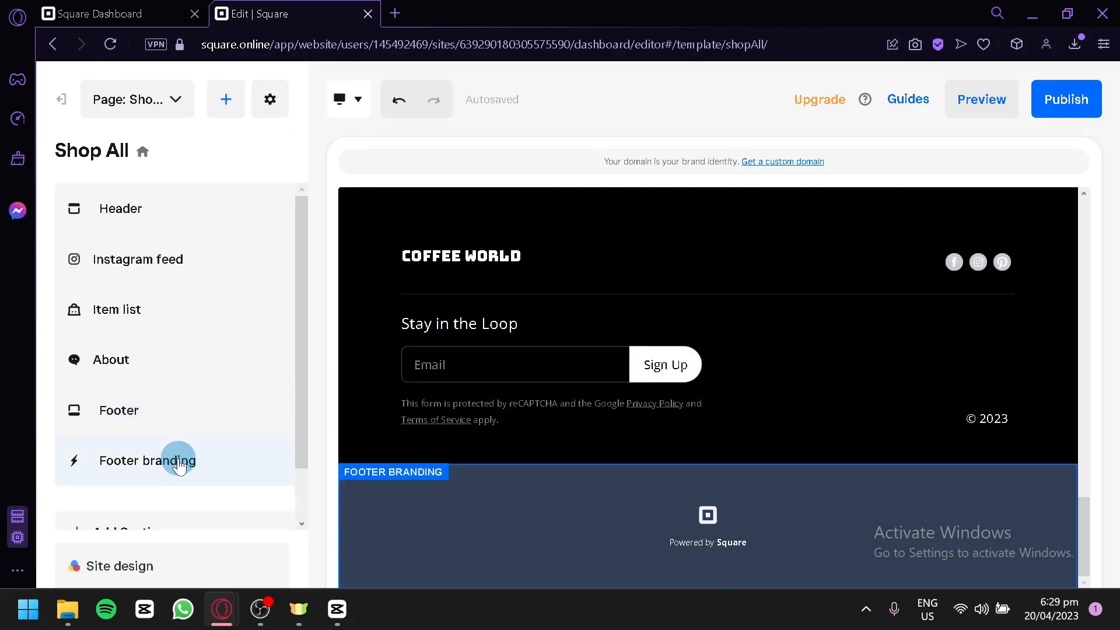
pyautogui.click(161, 437)
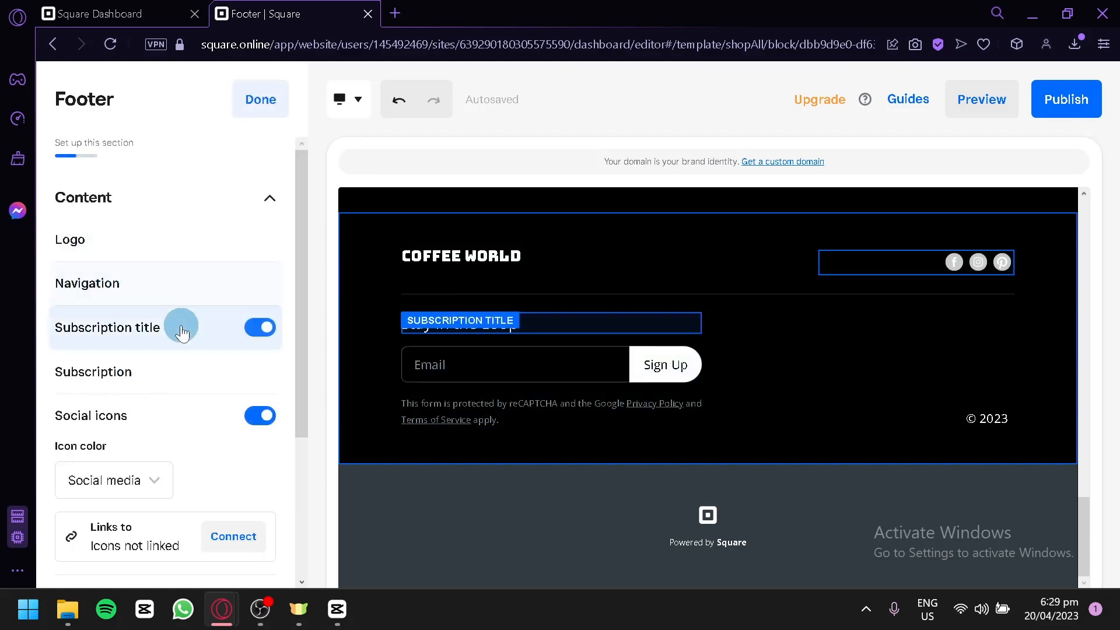
pyautogui.scroll(-3, 159, 368)
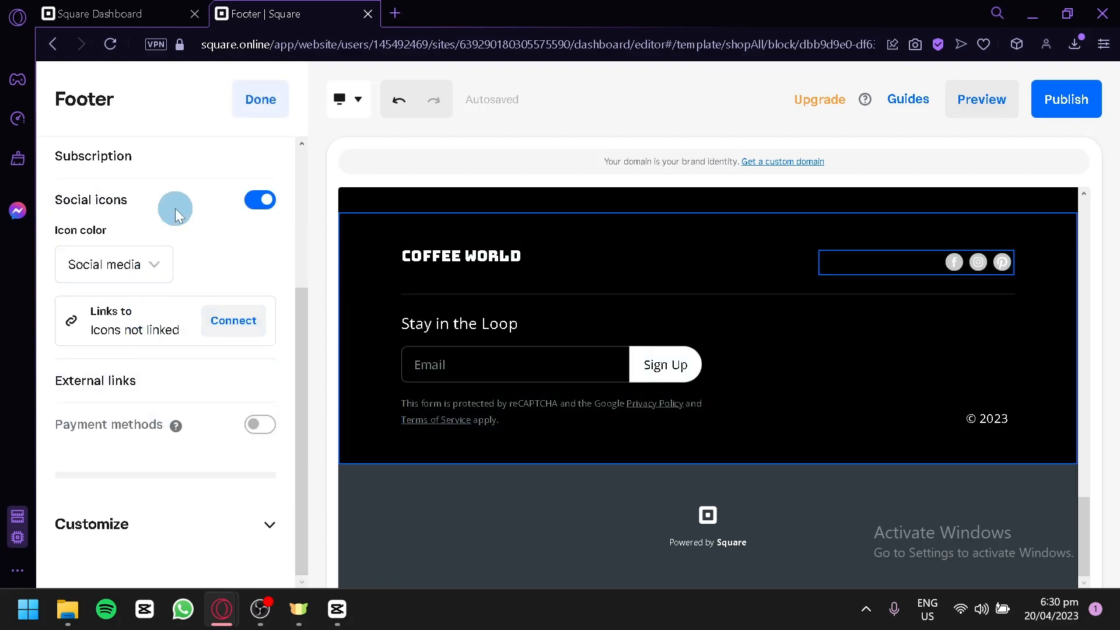
pyautogui.scroll(3, 175, 213)
pyautogui.scroll(4, 719, 344)
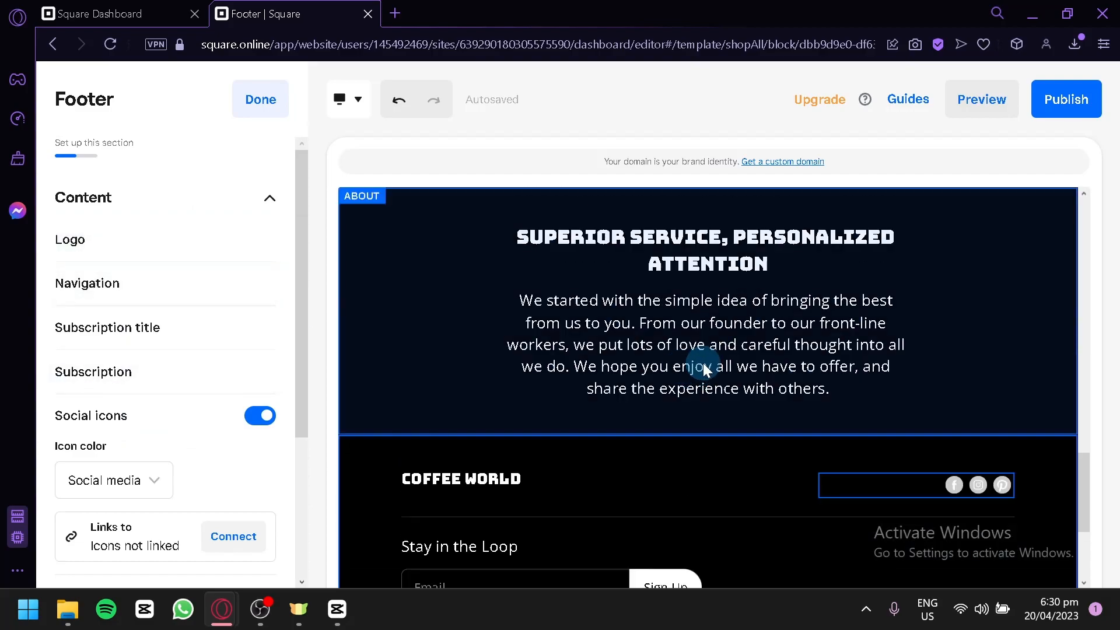
# Check the text settings of the About section, leave it, and look over the Shop All page.
pyautogui.click(733, 374)
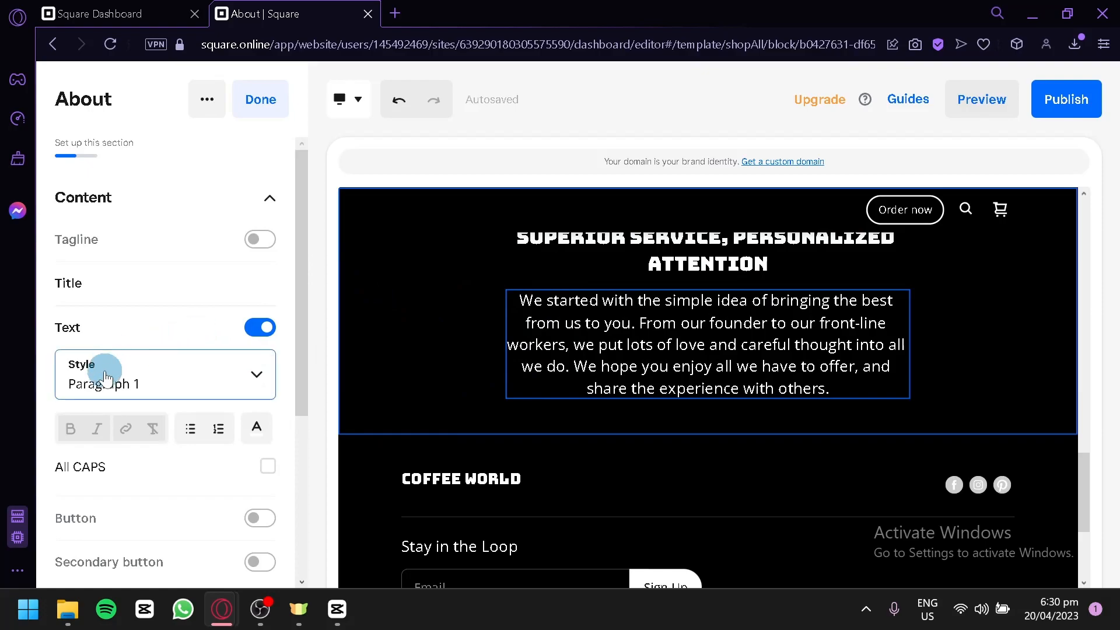
pyautogui.click(257, 100)
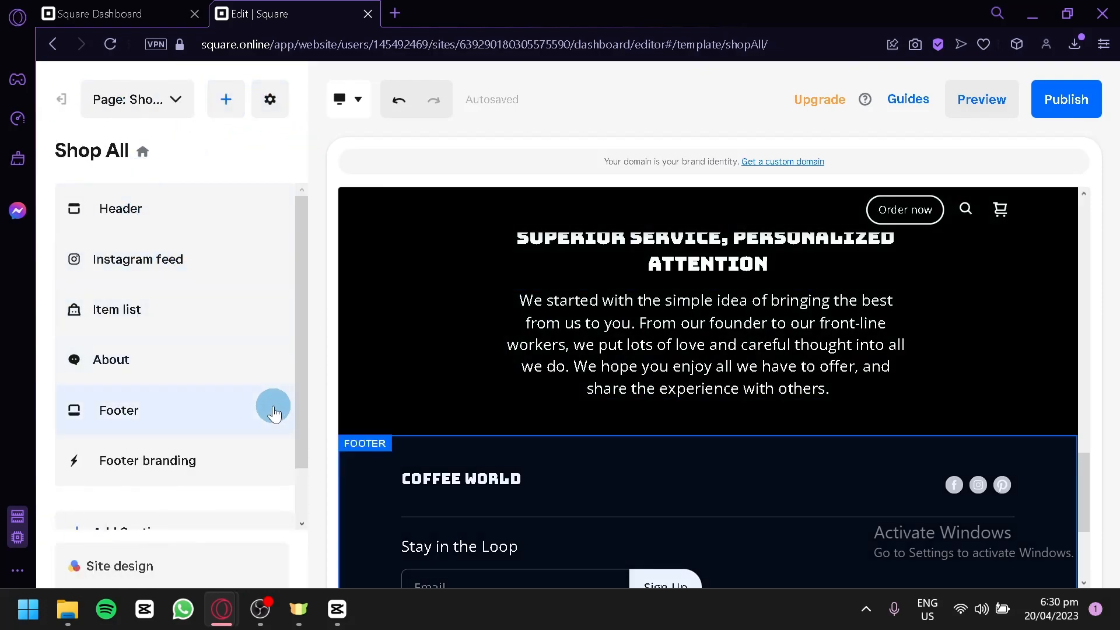
pyautogui.click(273, 414)
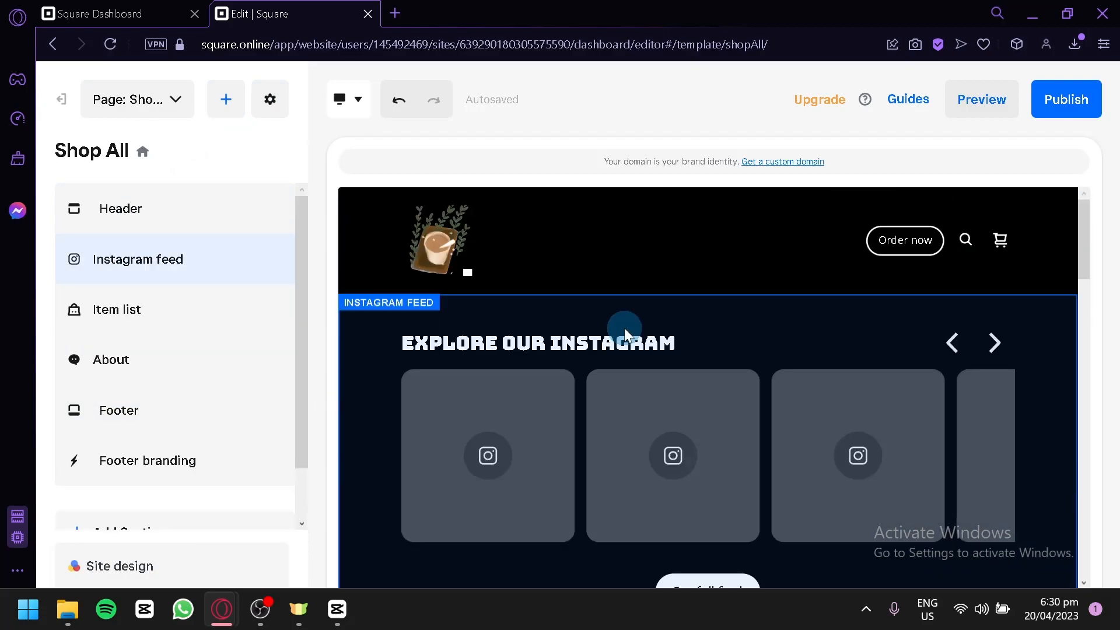
pyautogui.scroll(-6, 593, 298)
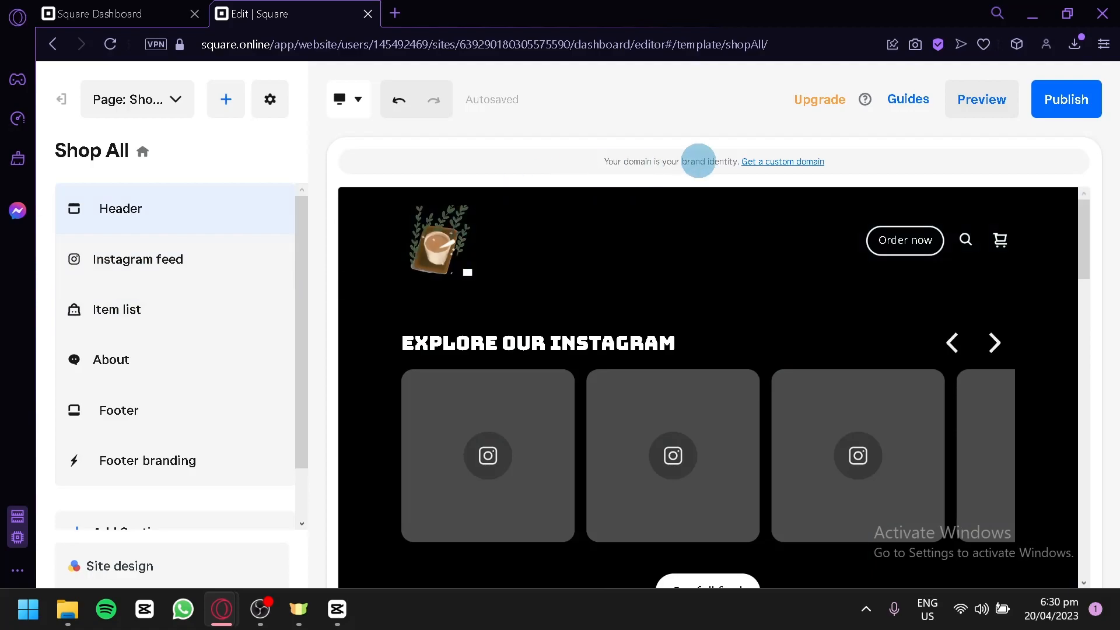
# Preview the Shop All page in desktop view, look through it, and close the preview.
pyautogui.click(986, 102)
pyautogui.scroll(-3, 496, 304)
pyautogui.scroll(4, 486, 352)
pyautogui.scroll(-7, 772, 343)
pyautogui.scroll(7, 765, 350)
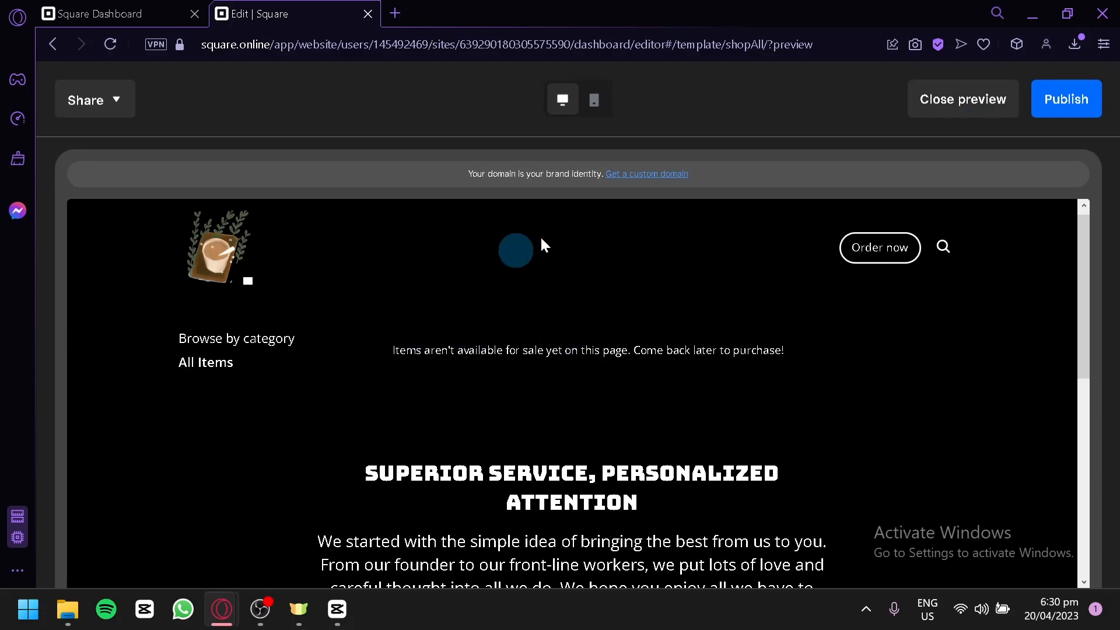
pyautogui.click(966, 102)
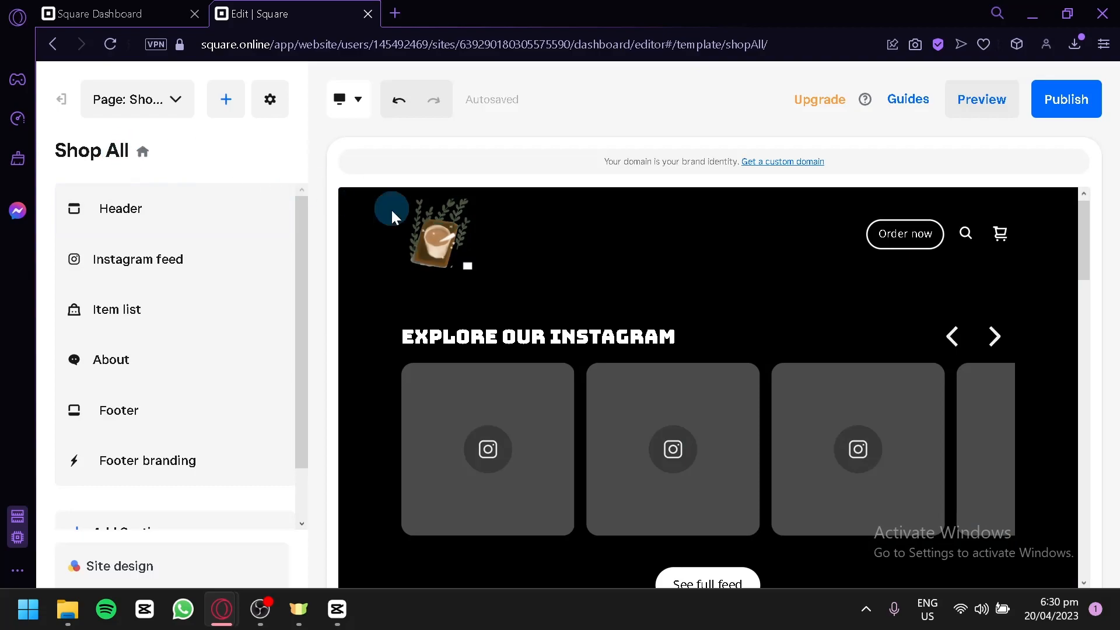
# Start publishing the site and look over the domain setup options.
pyautogui.scroll(-5, 685, 295)
pyautogui.scroll(5, 638, 296)
pyautogui.click(270, 105)
pyautogui.click(1067, 100)
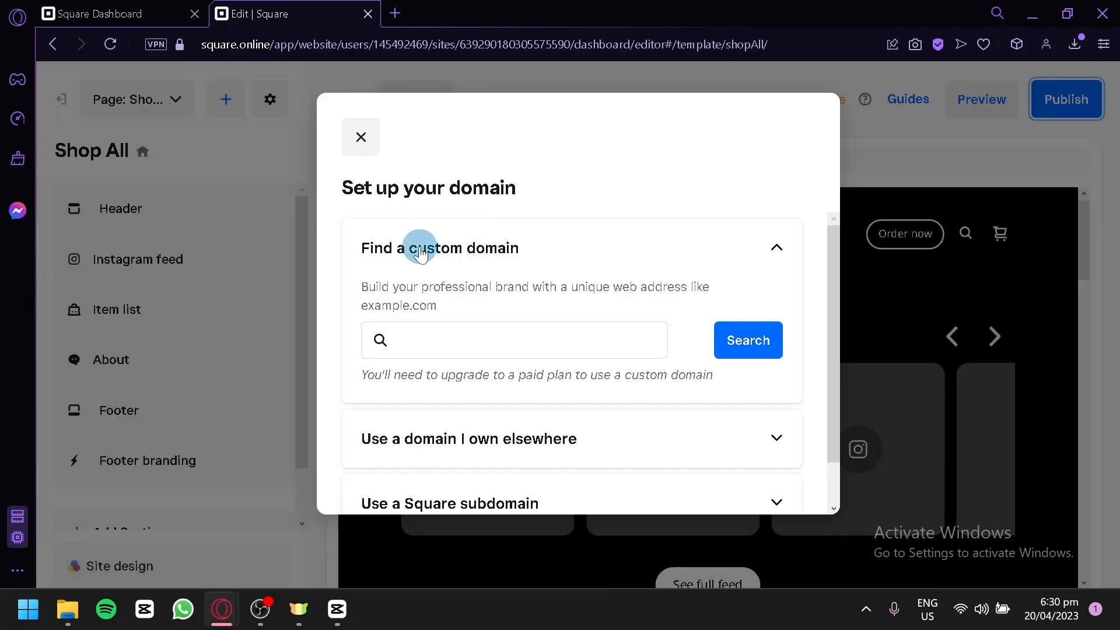
pyautogui.scroll(-1, 430, 215)
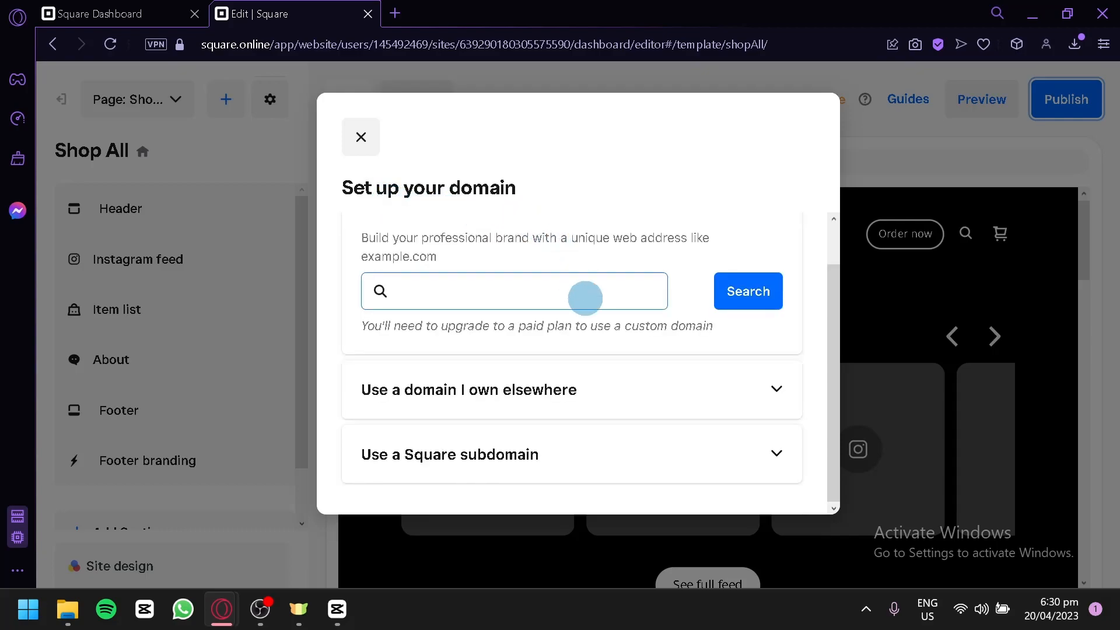
# Compare the Square subdomain, custom domain and externally owned domain options, then publish the site to the free Square subdomain.
pyautogui.click(652, 456)
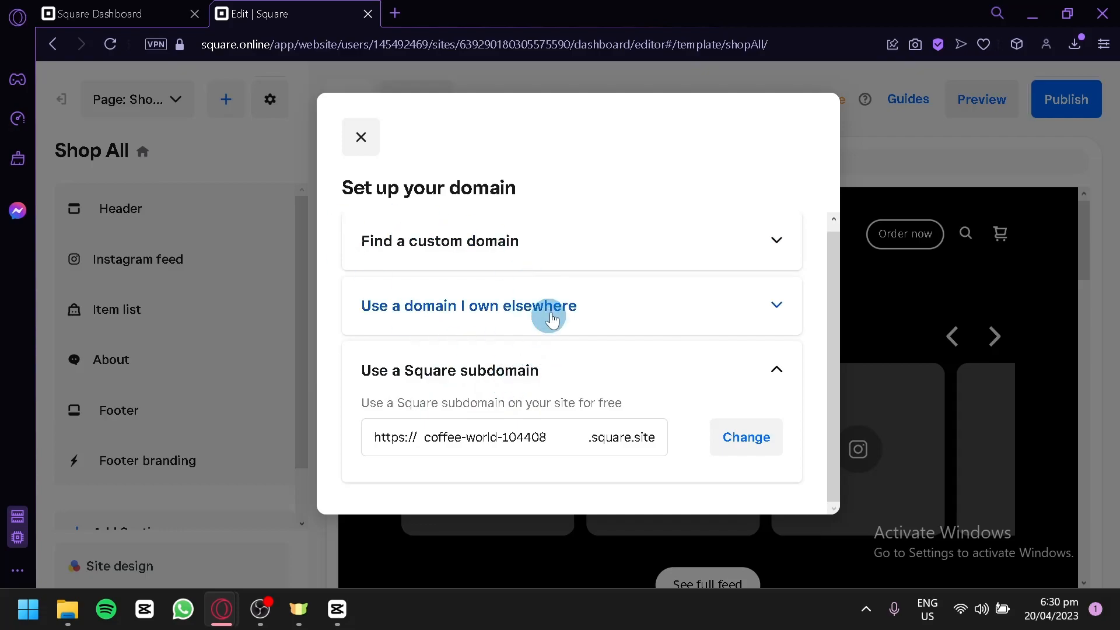
pyautogui.click(475, 249)
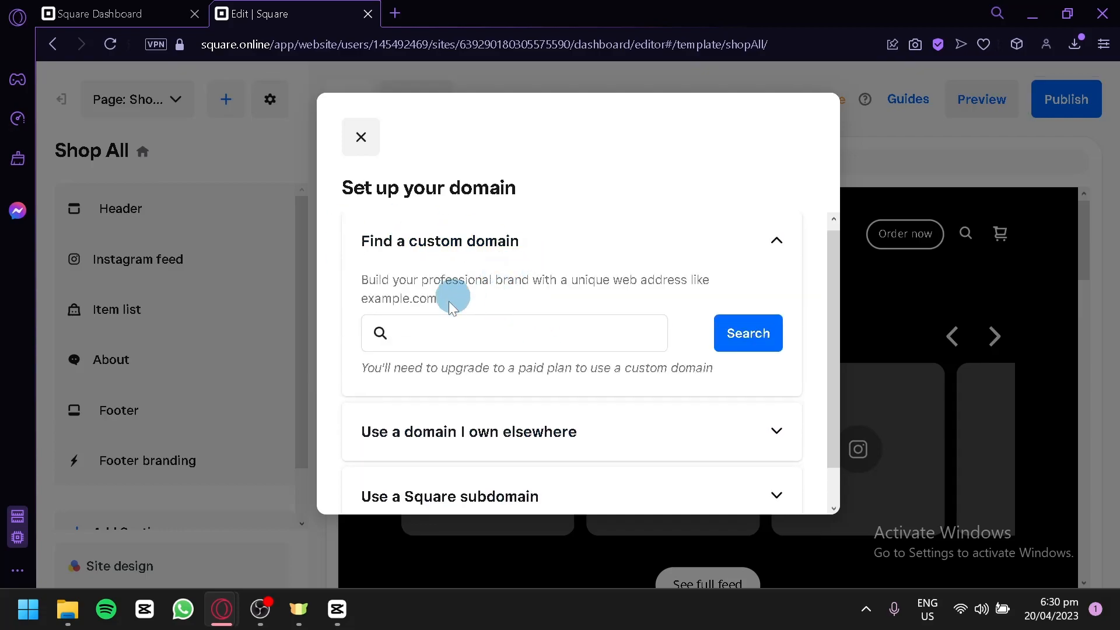
pyautogui.click(531, 429)
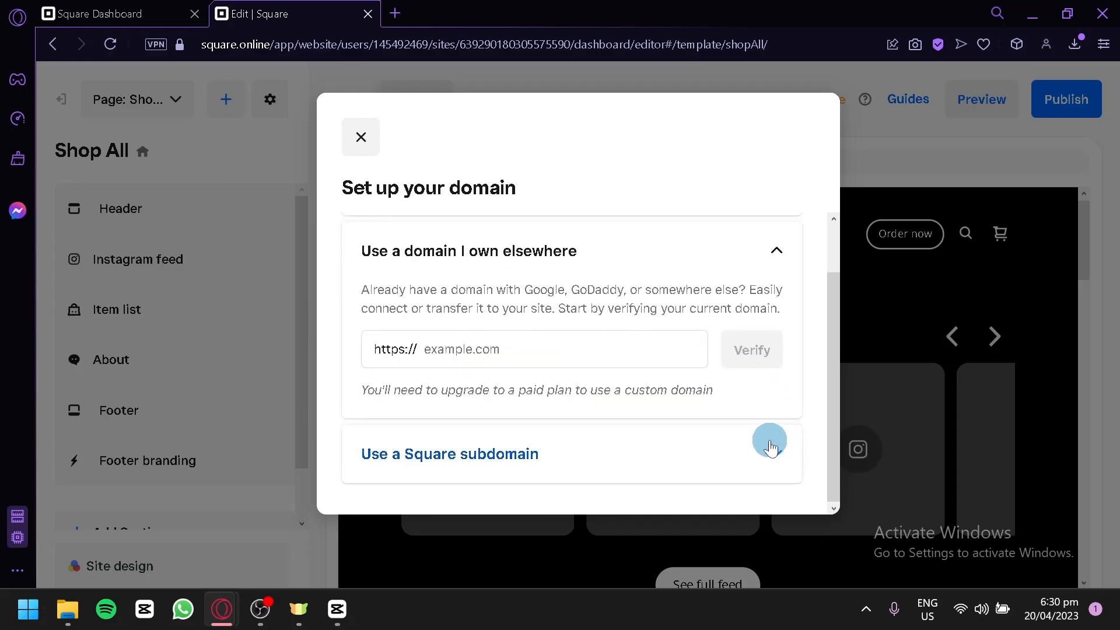
pyautogui.click(768, 442)
pyautogui.click(593, 450)
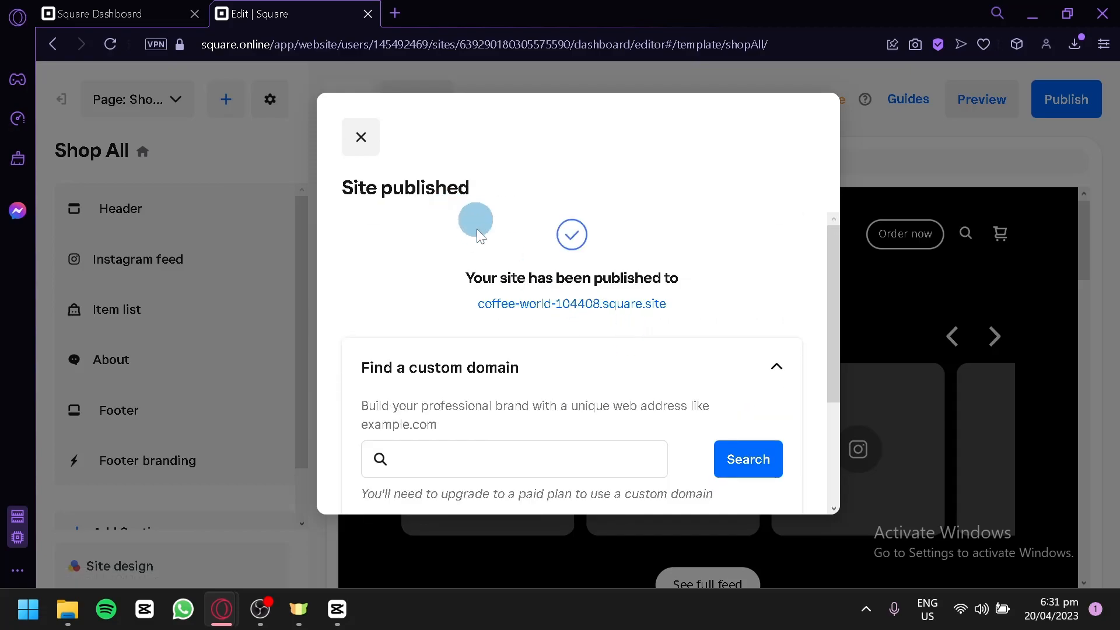
# Open the published Coffee World site and look through its home page.
pyautogui.click(527, 305)
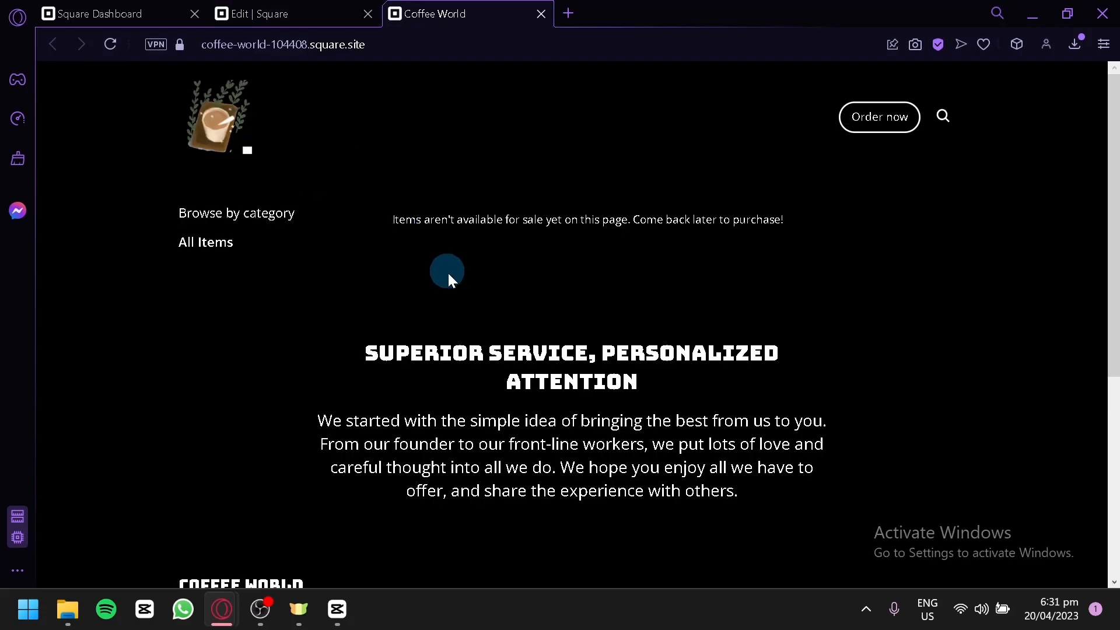
pyautogui.scroll(-5, 447, 267)
pyautogui.scroll(5, 517, 290)
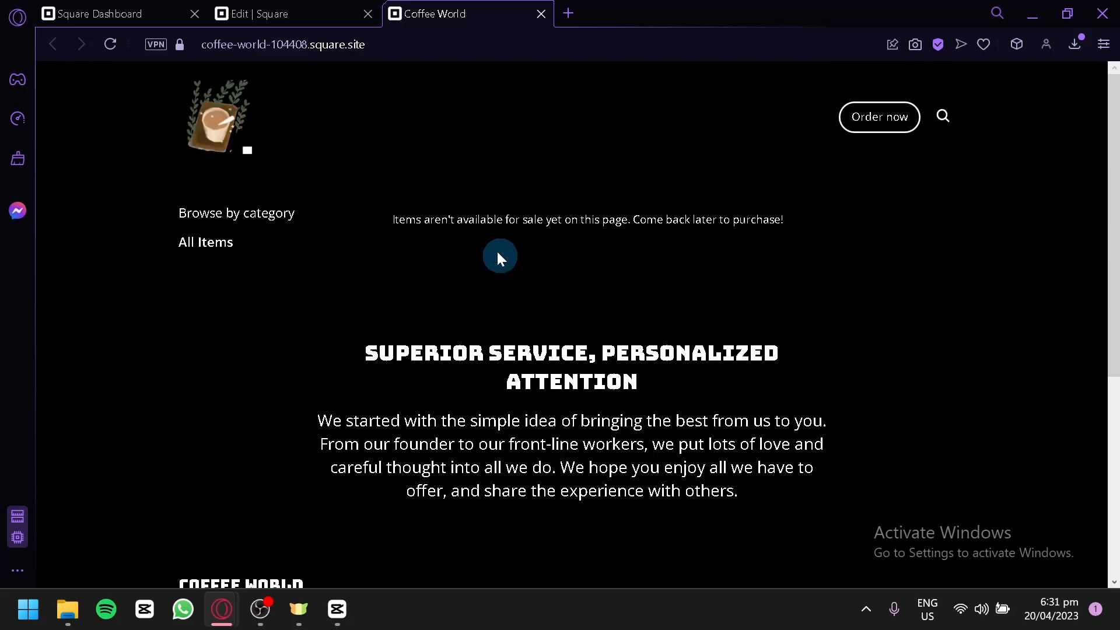
# Return to the site editor and exit it to the Square Online overview.
pyautogui.click(320, 9)
pyautogui.click(174, 8)
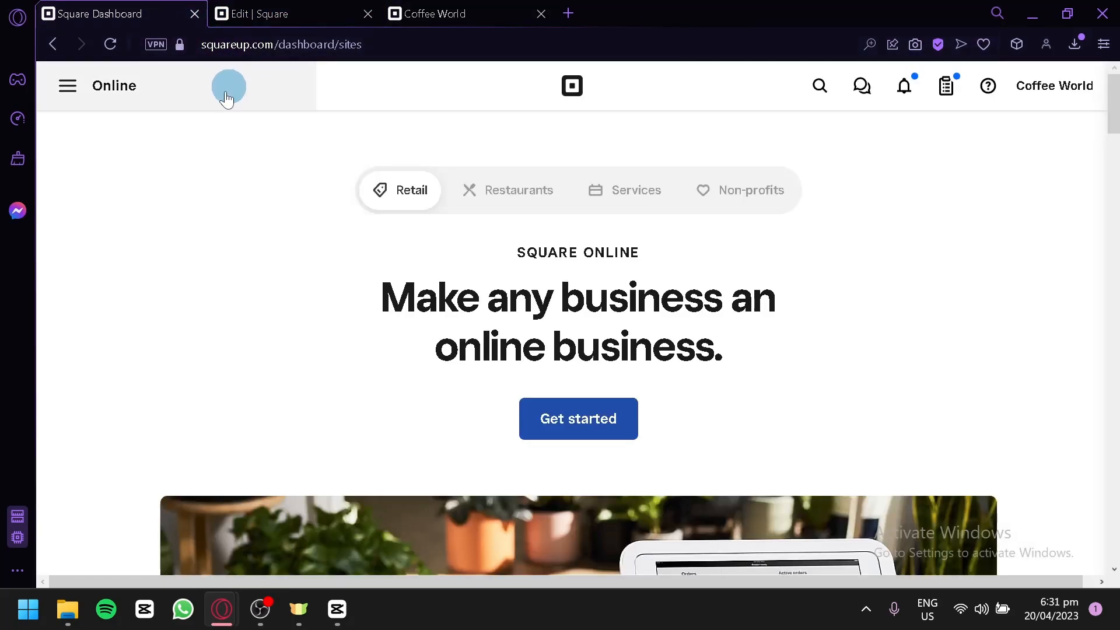
pyautogui.click(296, 10)
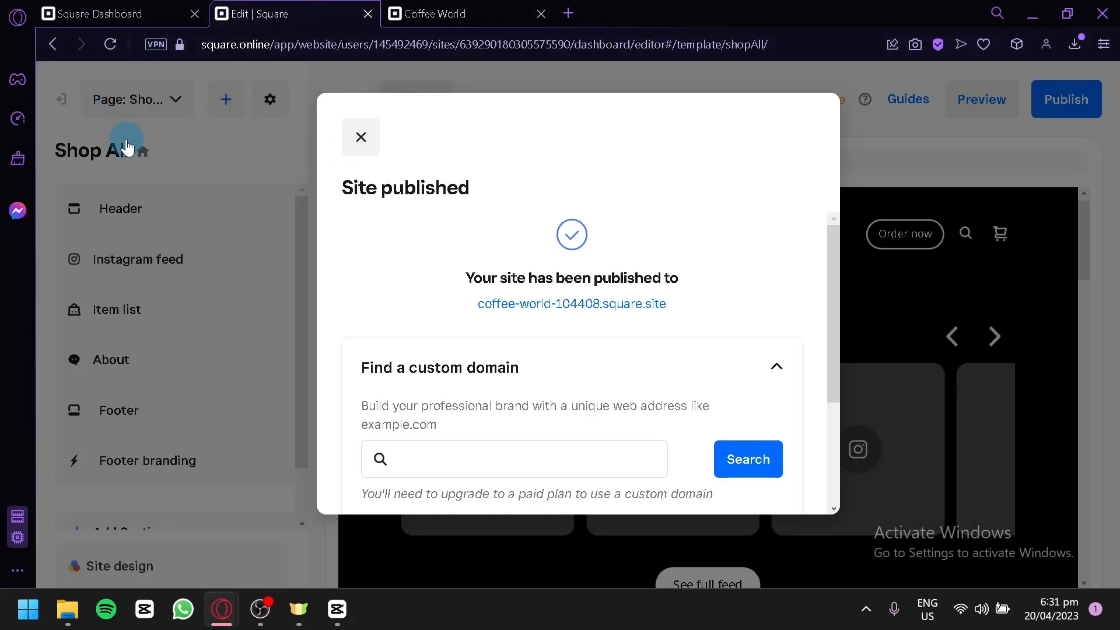
pyautogui.click(71, 109)
pyautogui.click(64, 101)
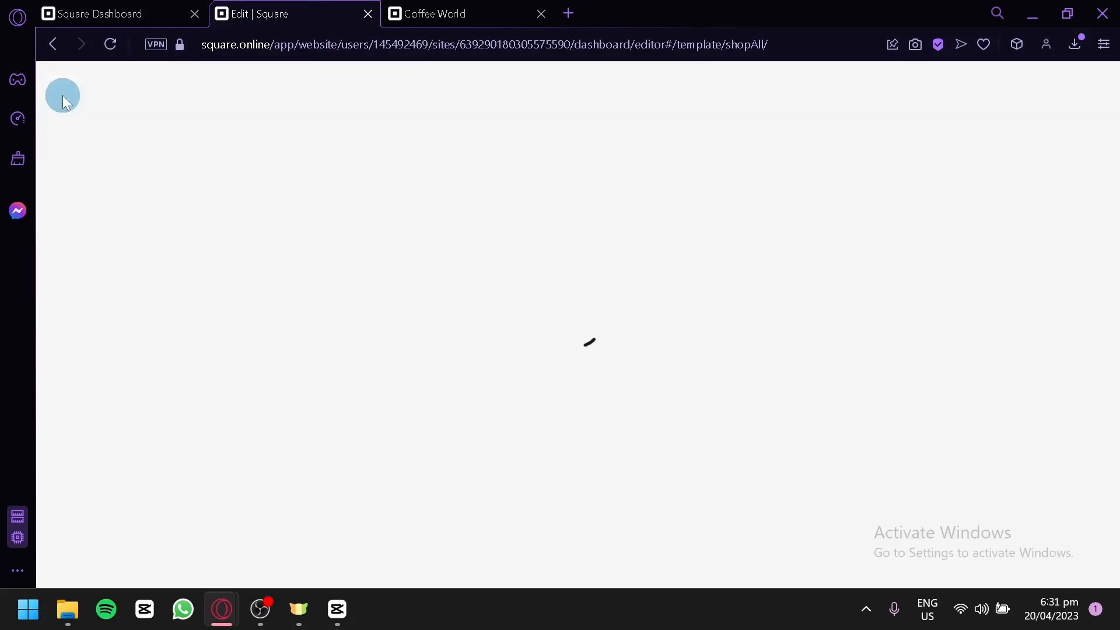
pyautogui.click(322, 345)
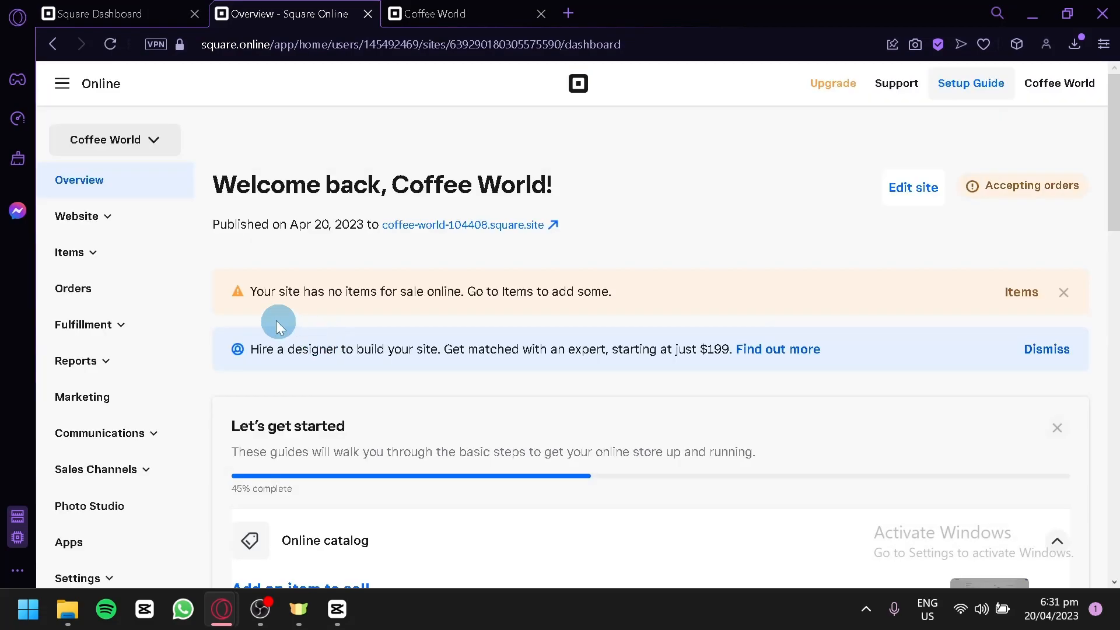
# Go to Site Items, review the item creation methods, and start creating a new item from scratch.
pyautogui.click(117, 253)
pyautogui.click(124, 290)
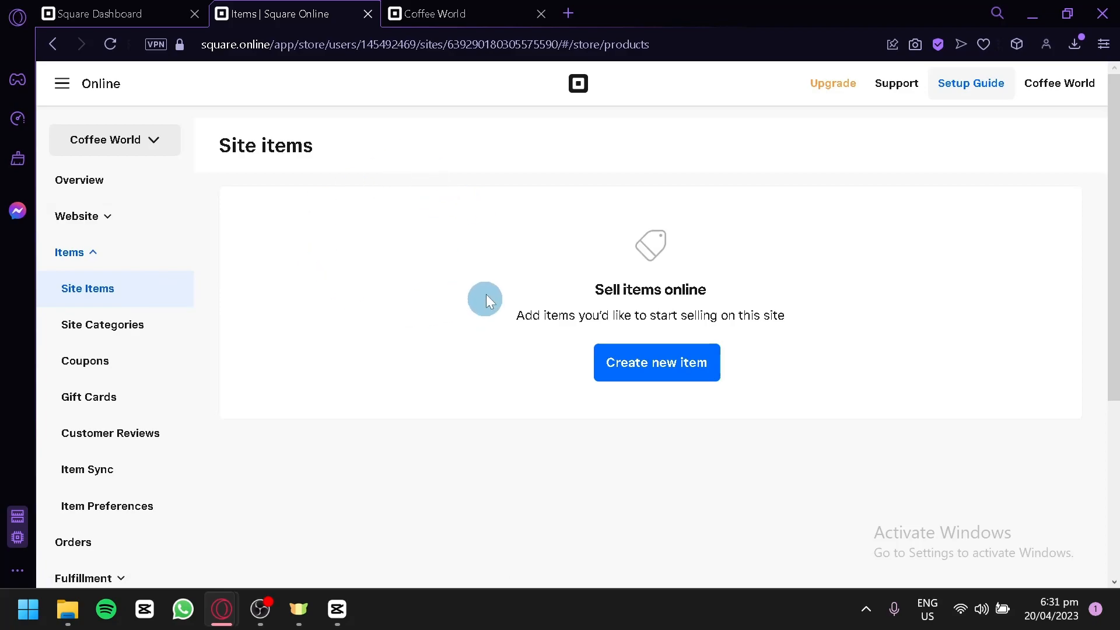
pyautogui.click(638, 375)
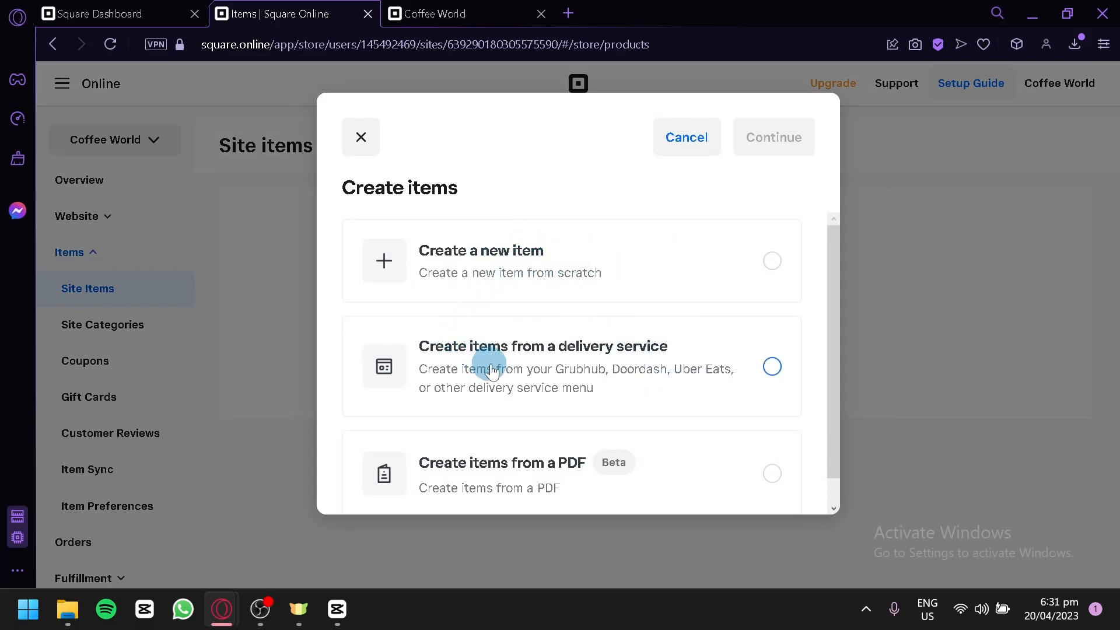
pyautogui.scroll(-1, 611, 377)
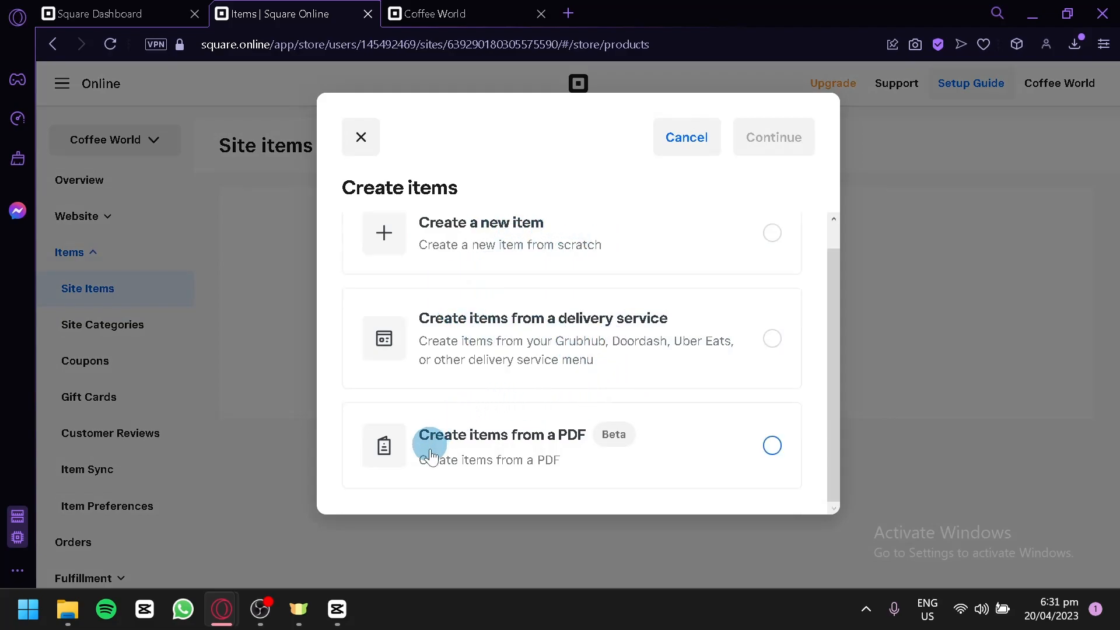
pyautogui.scroll(1, 668, 383)
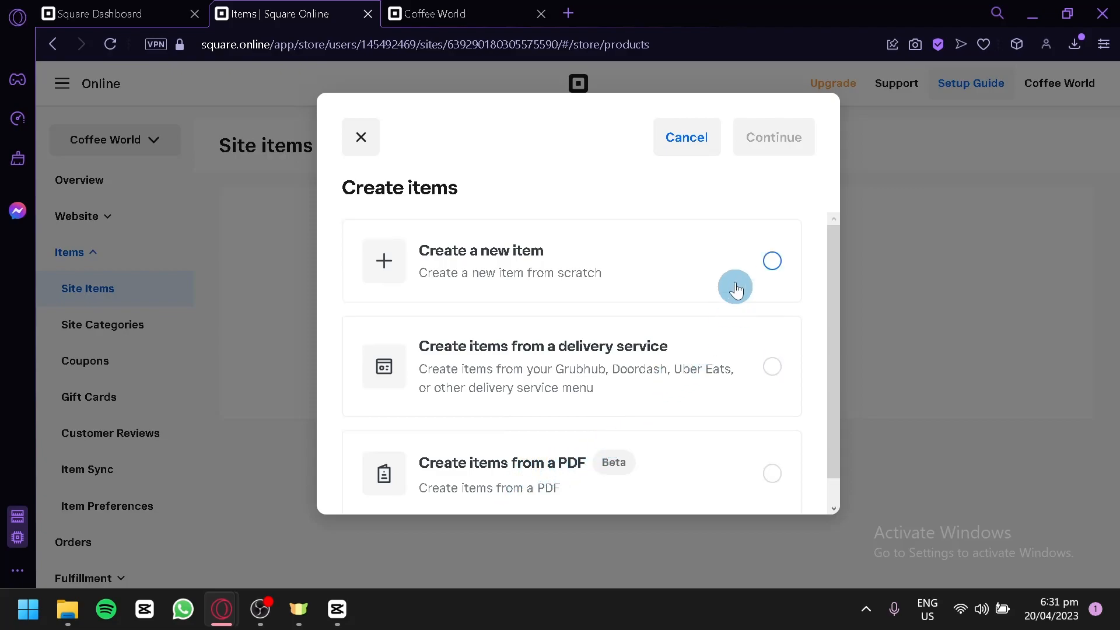
pyautogui.click(737, 295)
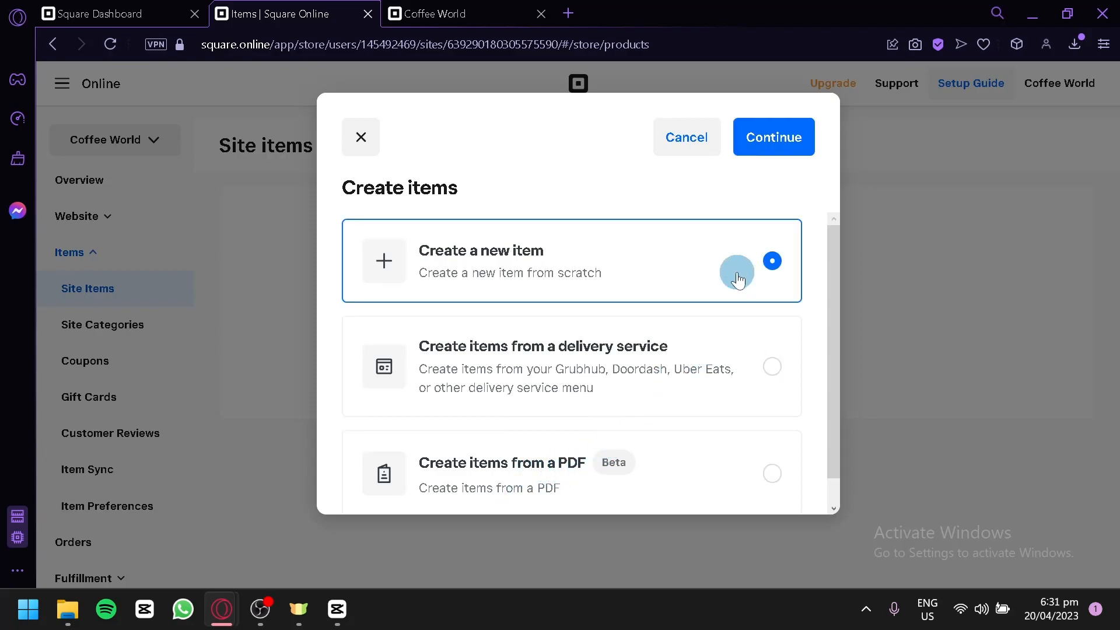
pyautogui.click(797, 146)
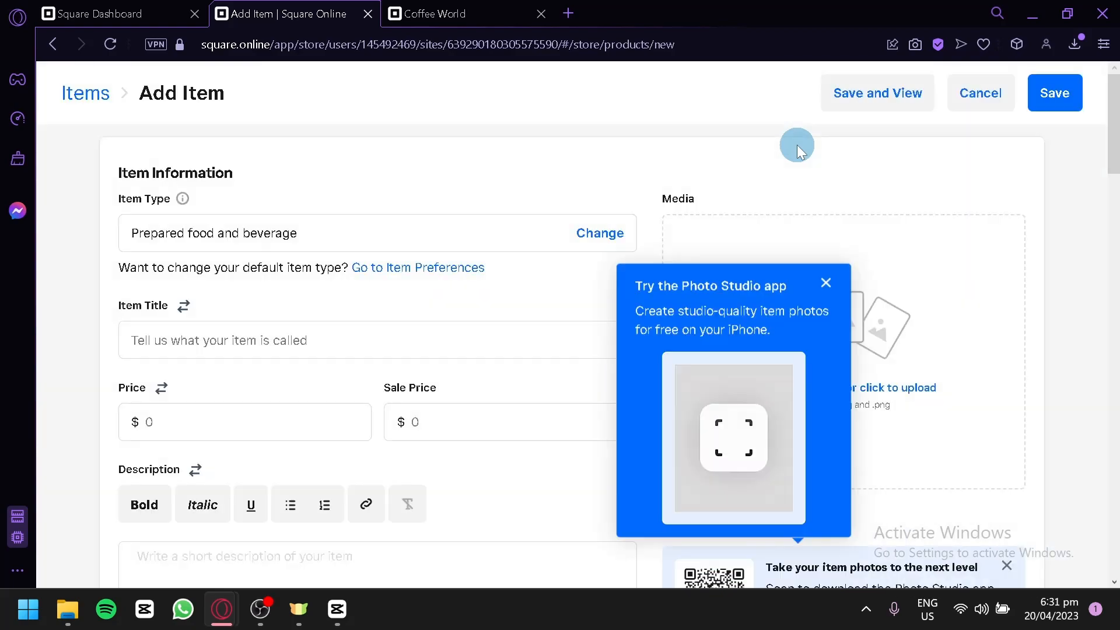
# Dismiss the Photo Studio pop-up and examine the new item form, from item information and fulfillment to nutritional information, variations, modifiers and SEO.
pyautogui.click(825, 284)
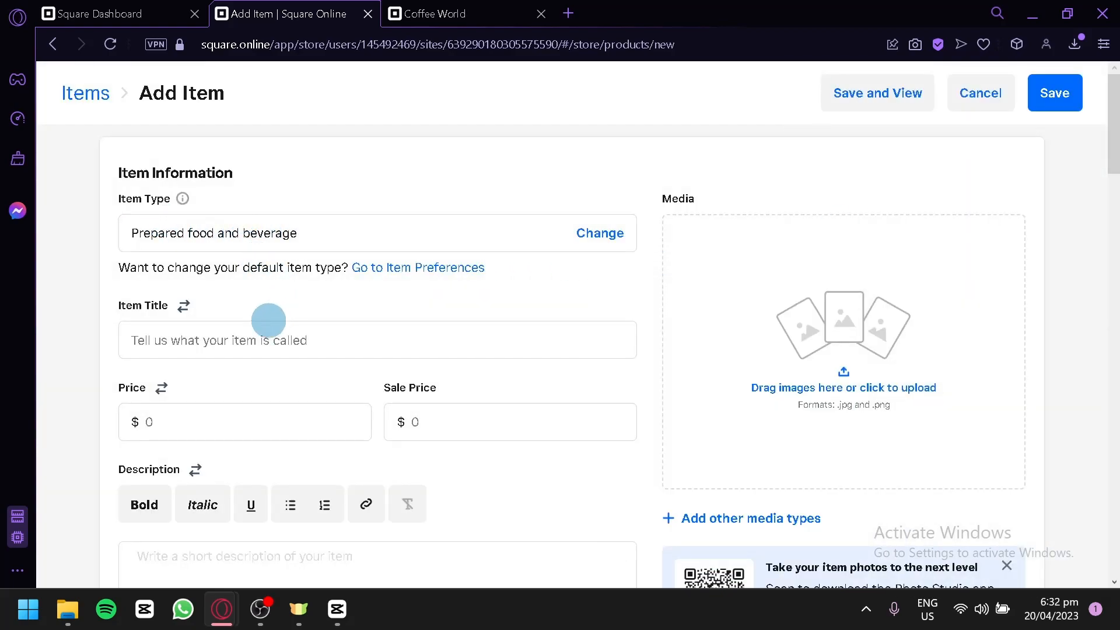
pyautogui.scroll(-2, 255, 412)
pyautogui.scroll(-6, 254, 412)
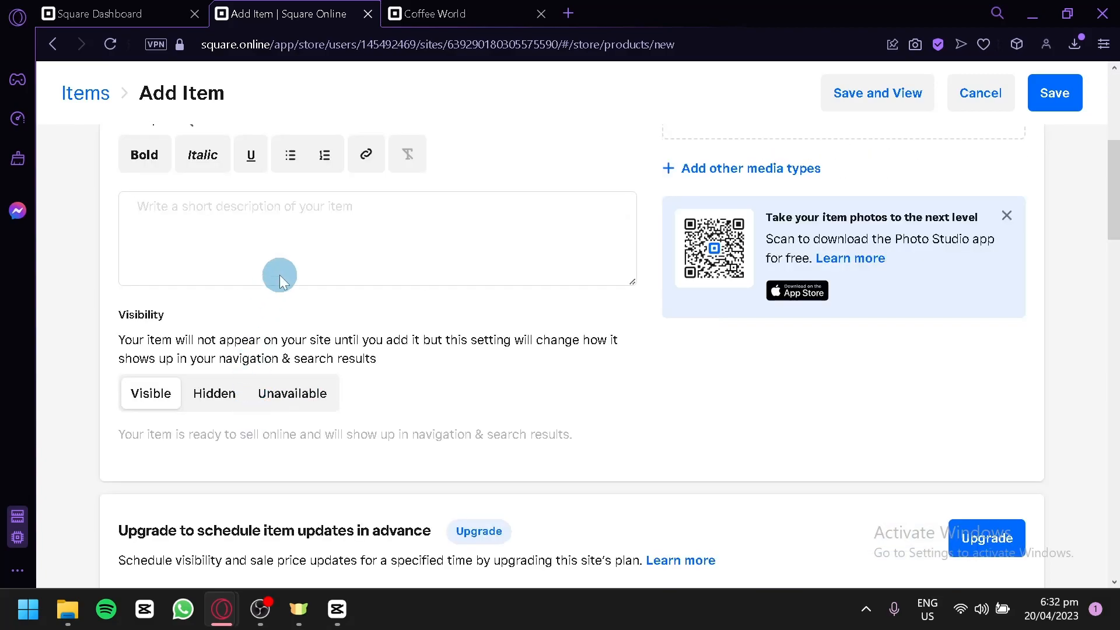
pyautogui.scroll(-4, 367, 350)
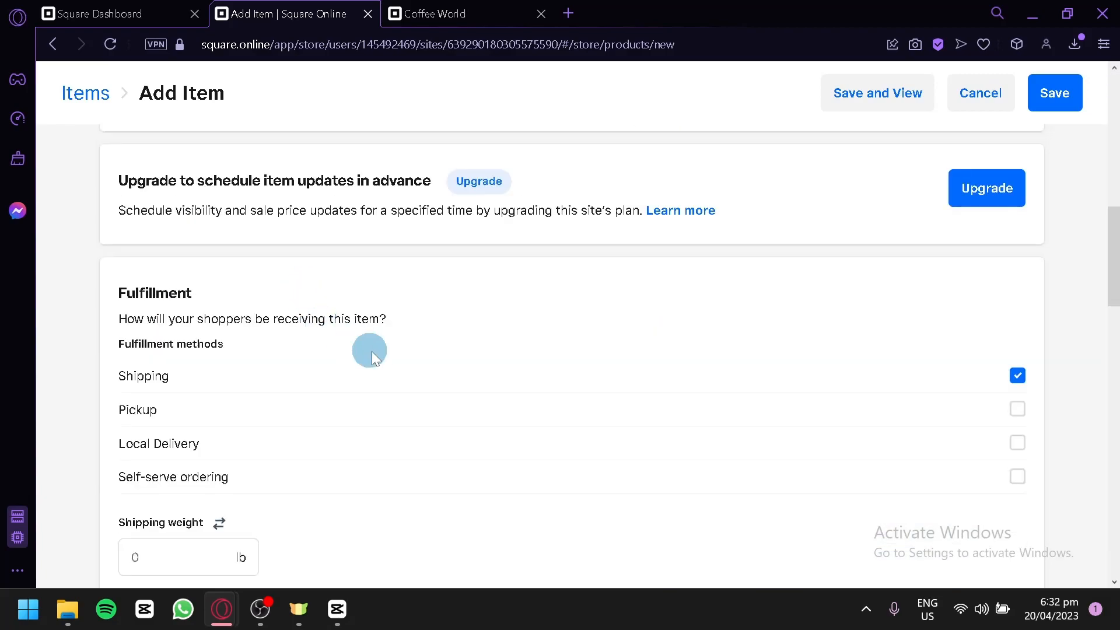
pyautogui.scroll(-6, 373, 391)
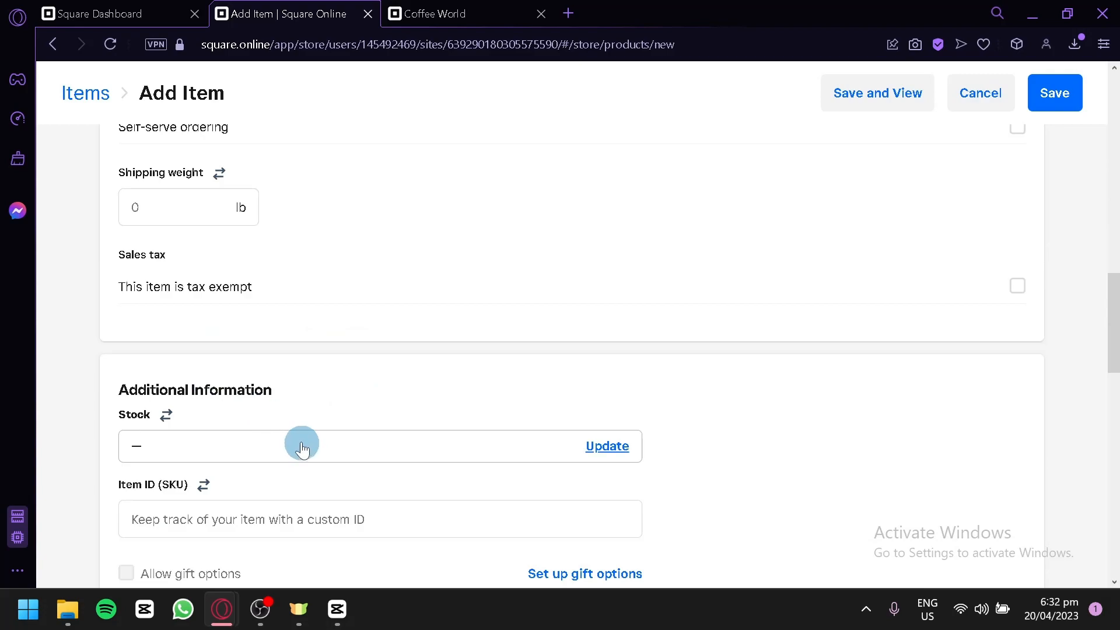
pyautogui.scroll(-4, 300, 446)
pyautogui.click(155, 286)
pyautogui.scroll(-4, 415, 345)
pyautogui.click(344, 277)
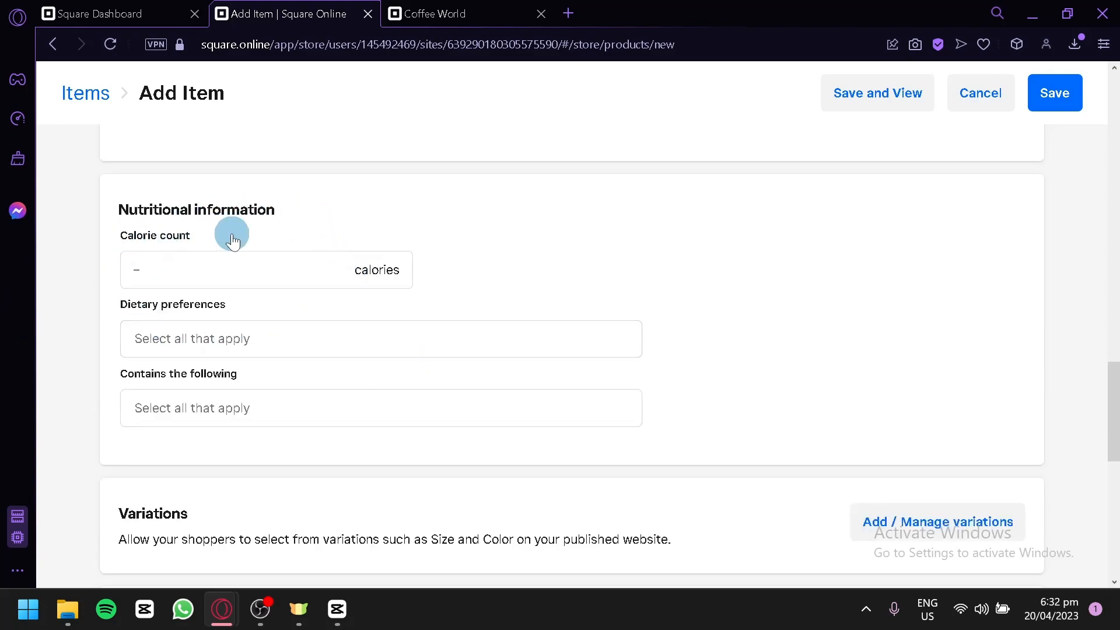
pyautogui.scroll(-8, 293, 328)
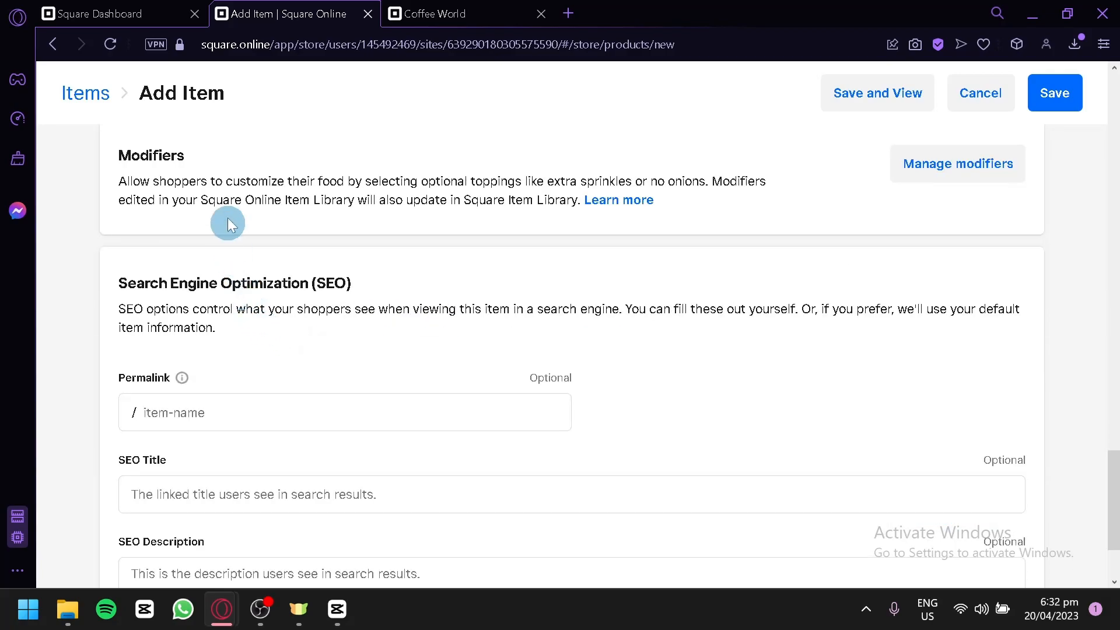
pyautogui.scroll(-3, 281, 280)
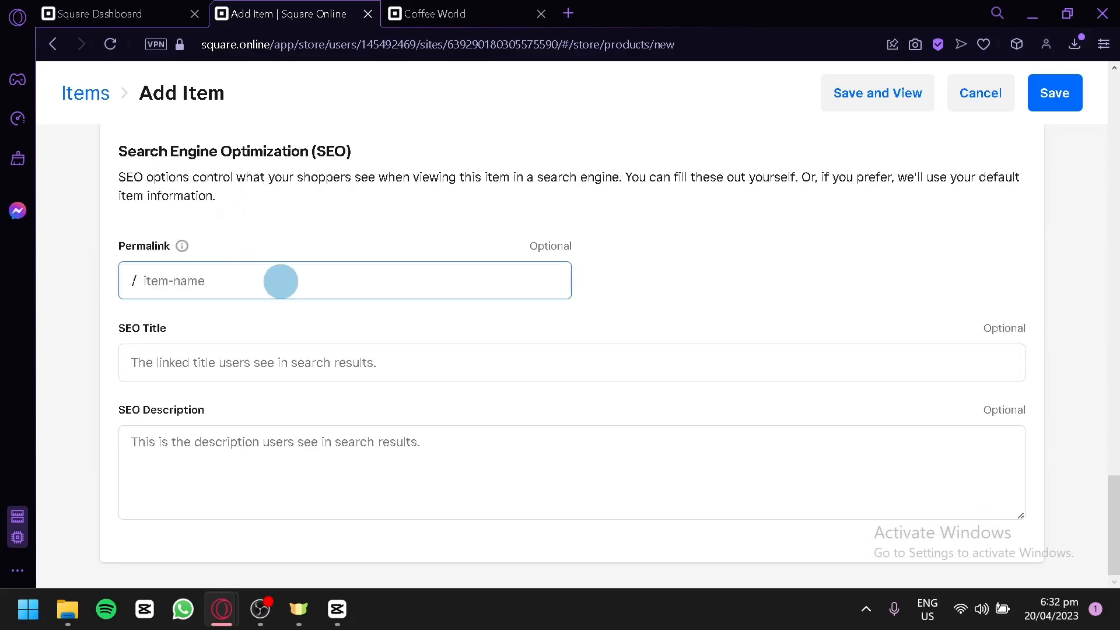
pyautogui.scroll(20, 408, 280)
pyautogui.scroll(2, 481, 301)
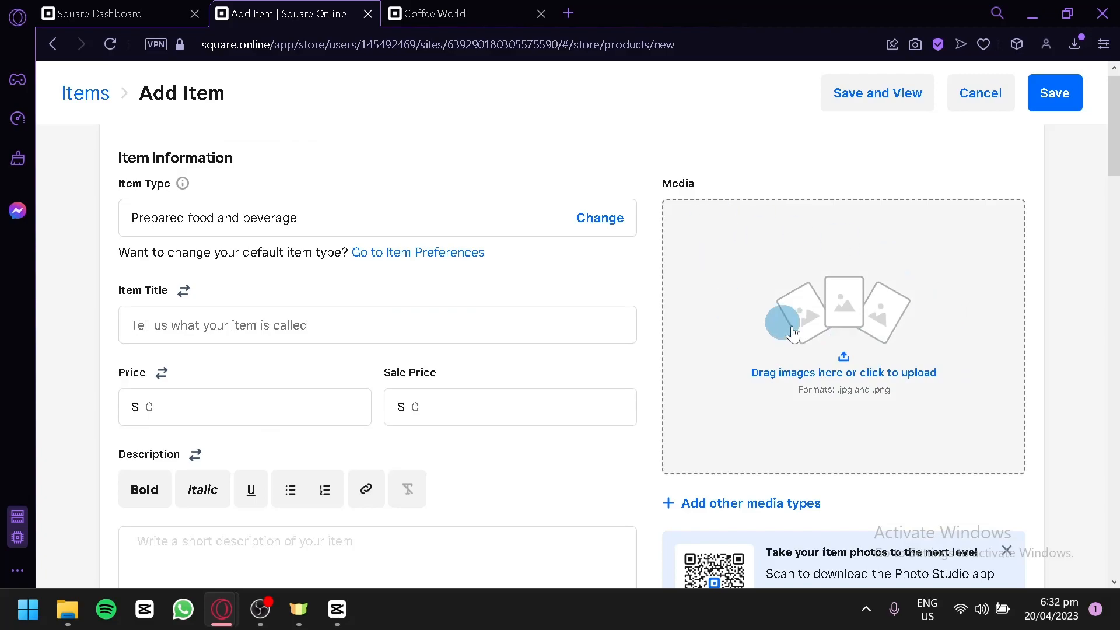
pyautogui.scroll(1, 496, 250)
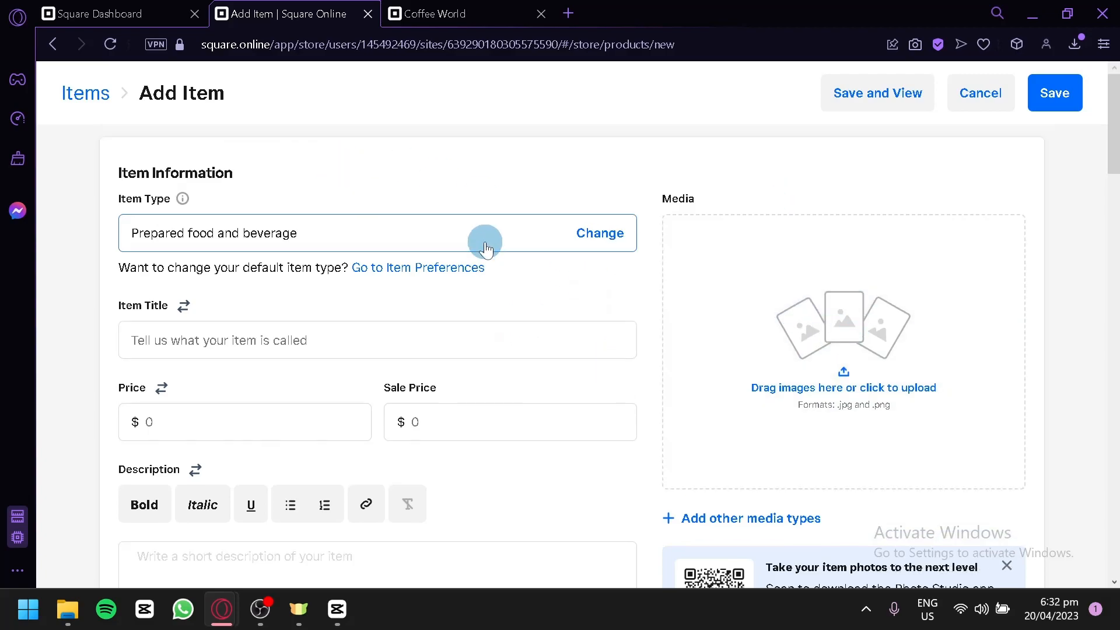
# Try to save the blank item, and switch briefly to the published Coffee World site before returning to the item form.
pyautogui.click(1061, 110)
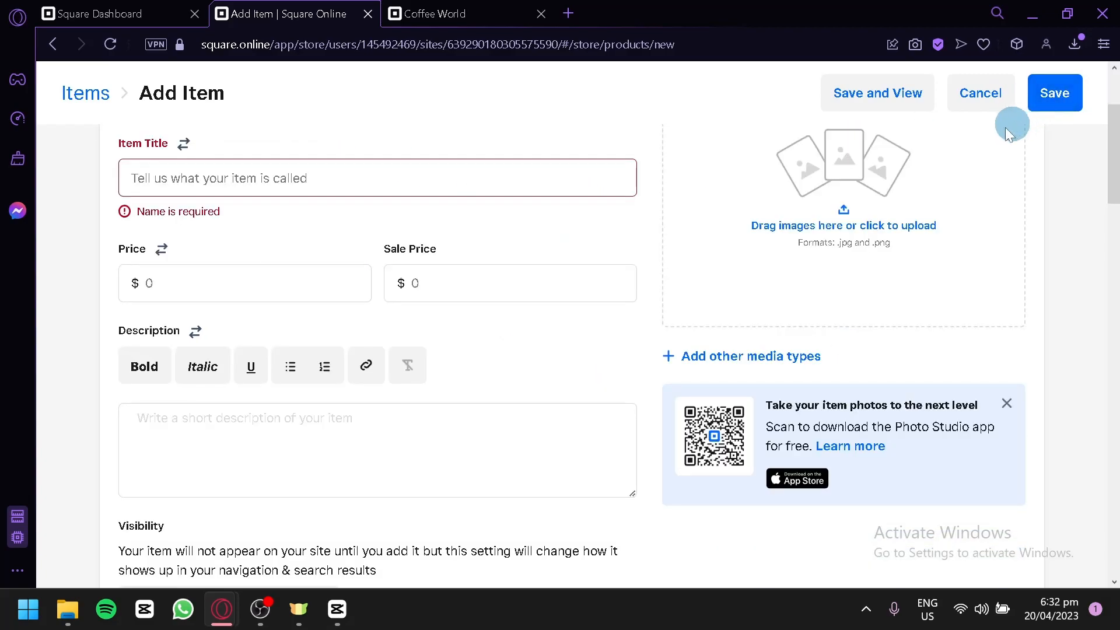
pyautogui.click(402, 17)
pyautogui.click(250, 13)
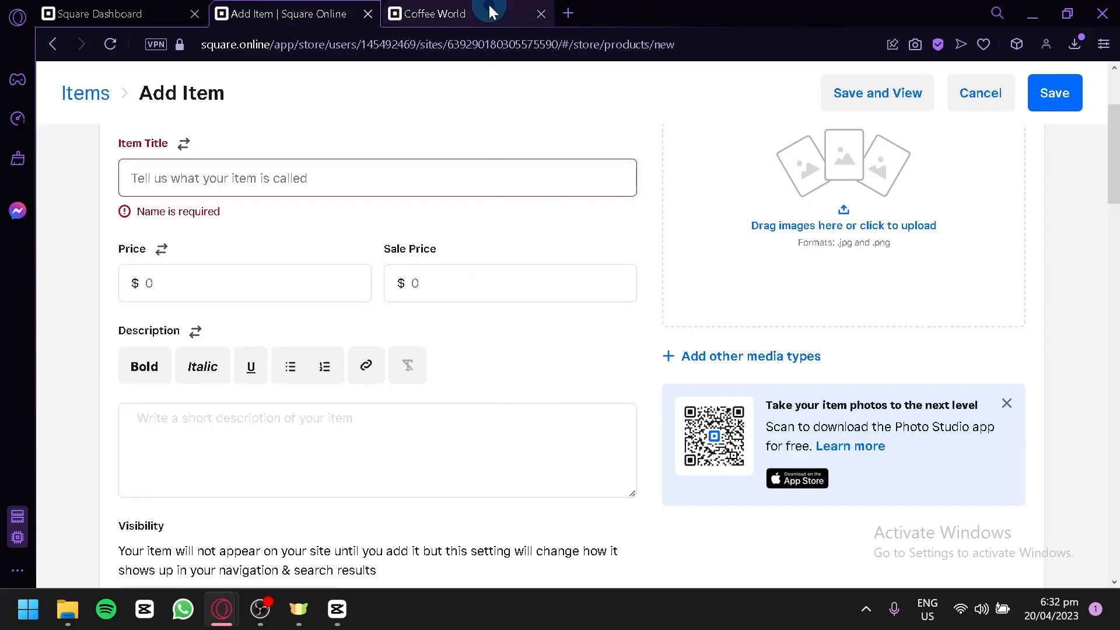
pyautogui.click(435, 13)
pyautogui.click(268, 12)
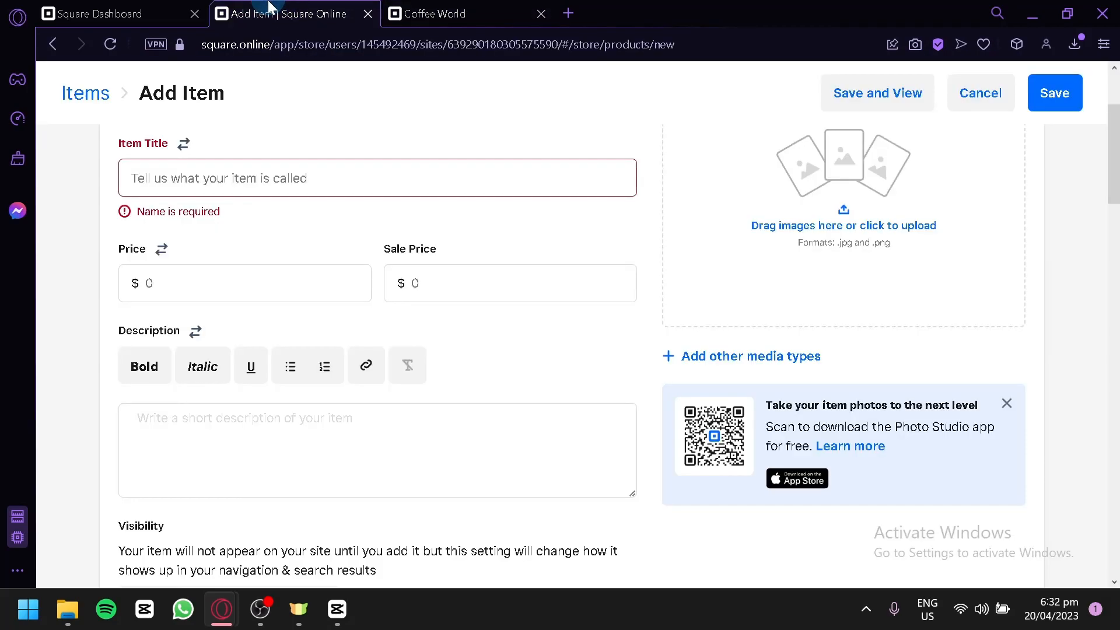
pyautogui.scroll(2, 425, 337)
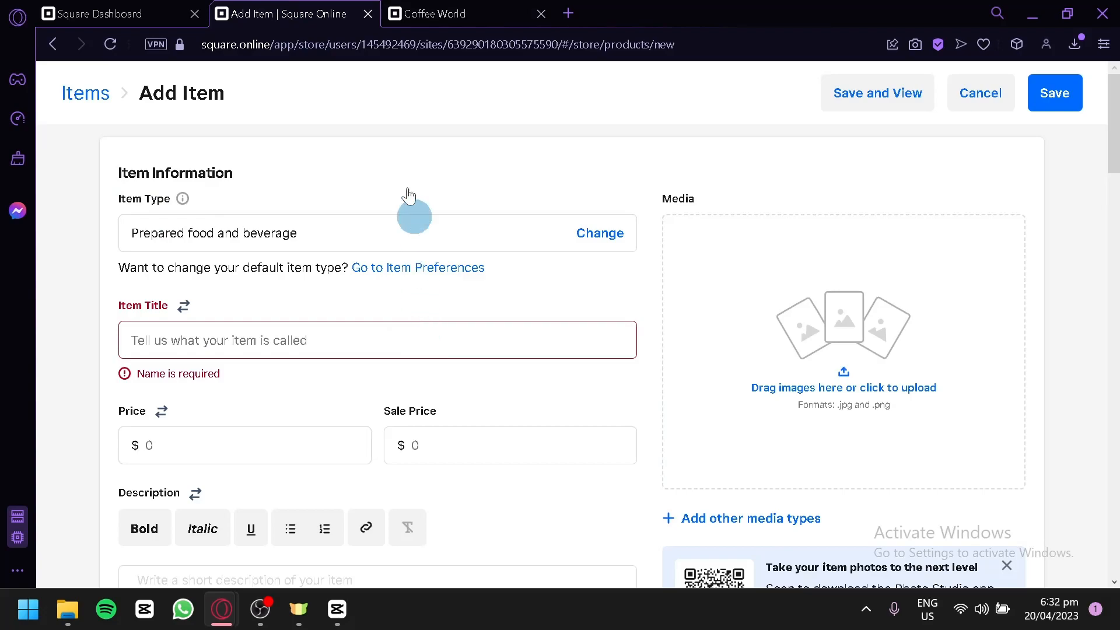